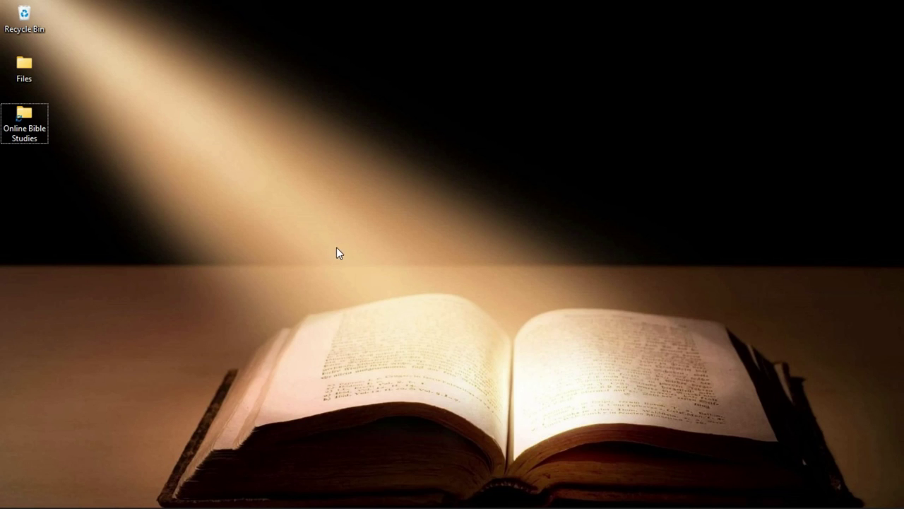
# - Open the Online Bible Studies folder on the desktop
pyautogui.doubleClick(26, 121)
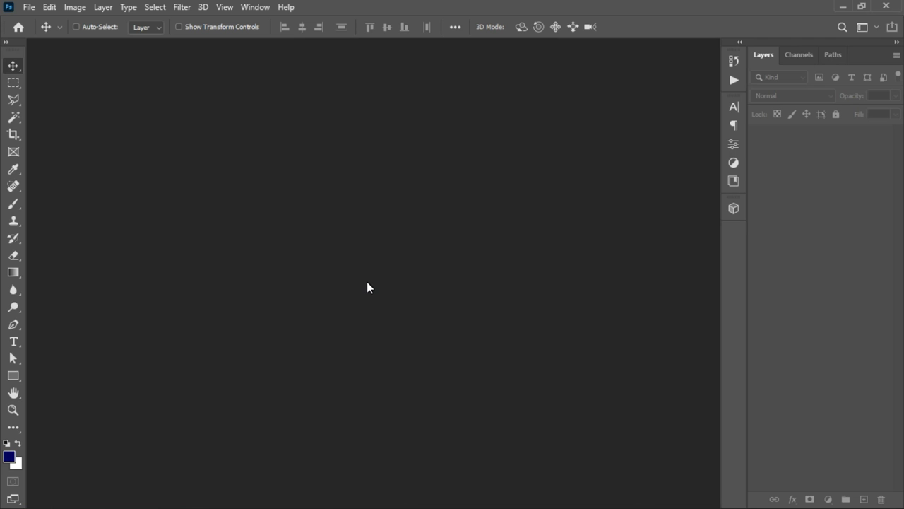
# - Create a new document 4 inches wide and 4 inches high at a resolution of 300 pixels/inch
pyautogui.click(29, 7)
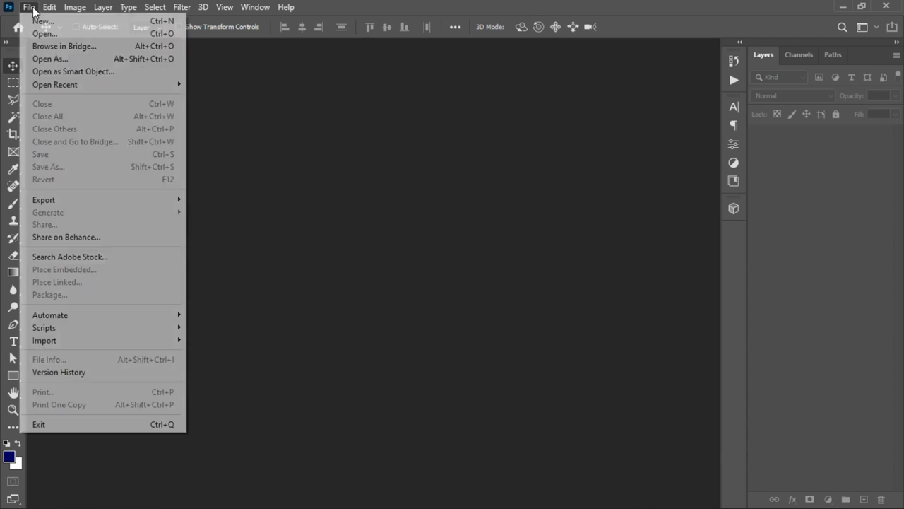
pyautogui.click(68, 21)
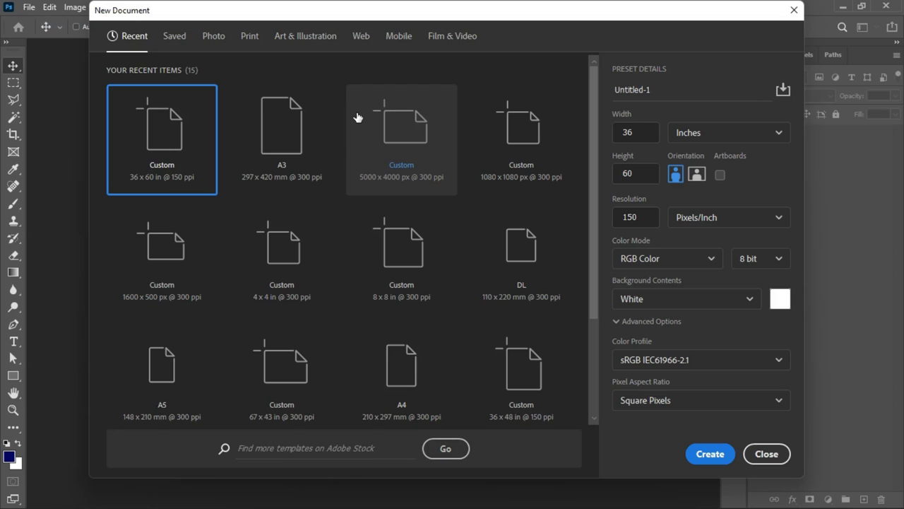
pyautogui.doubleClick(661, 136)
pyautogui.write('4')
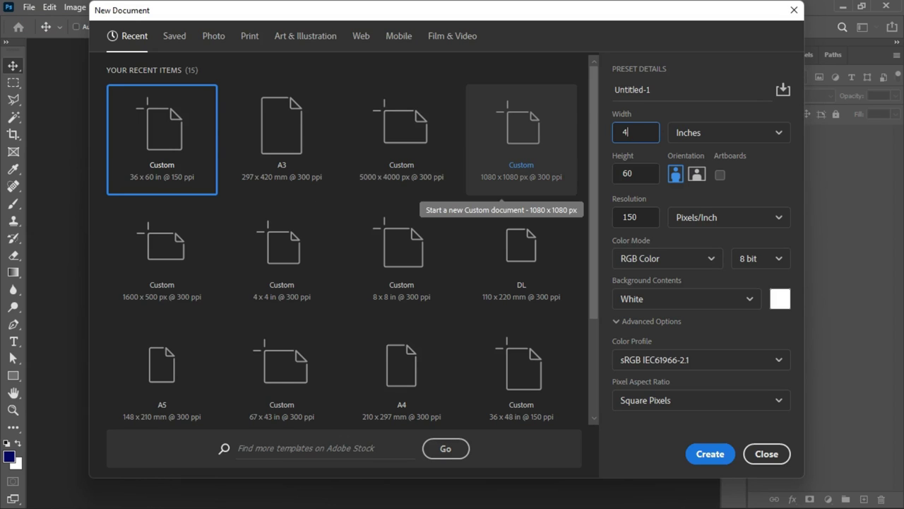
pyautogui.doubleClick(644, 177)
pyautogui.write('4')
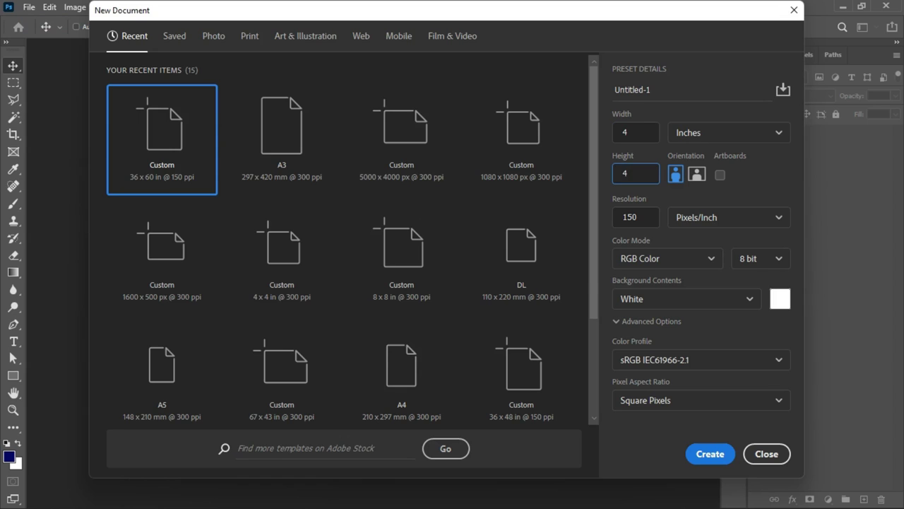
pyautogui.press('Tab')
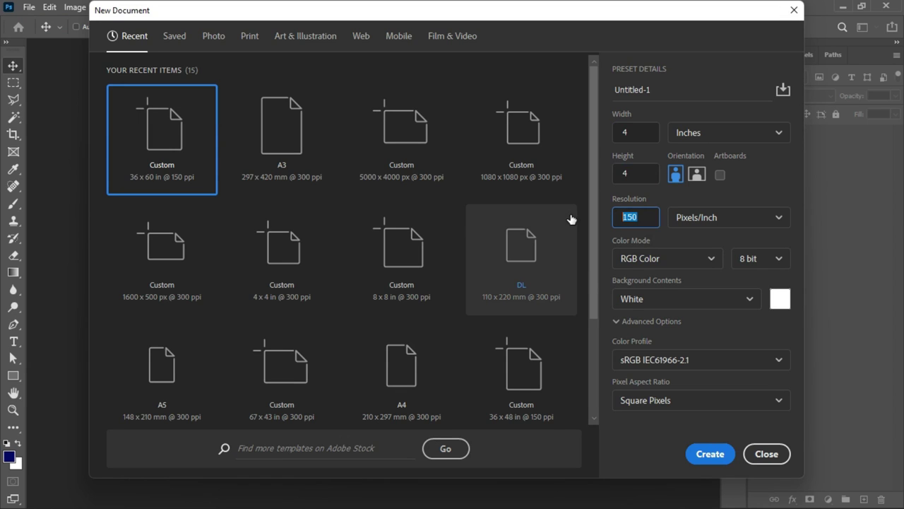
pyautogui.write('300')
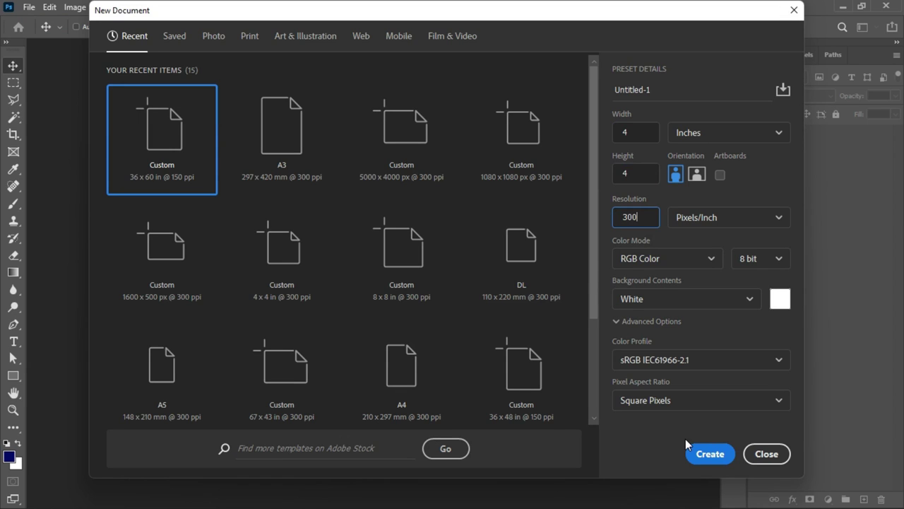
pyautogui.click(704, 456)
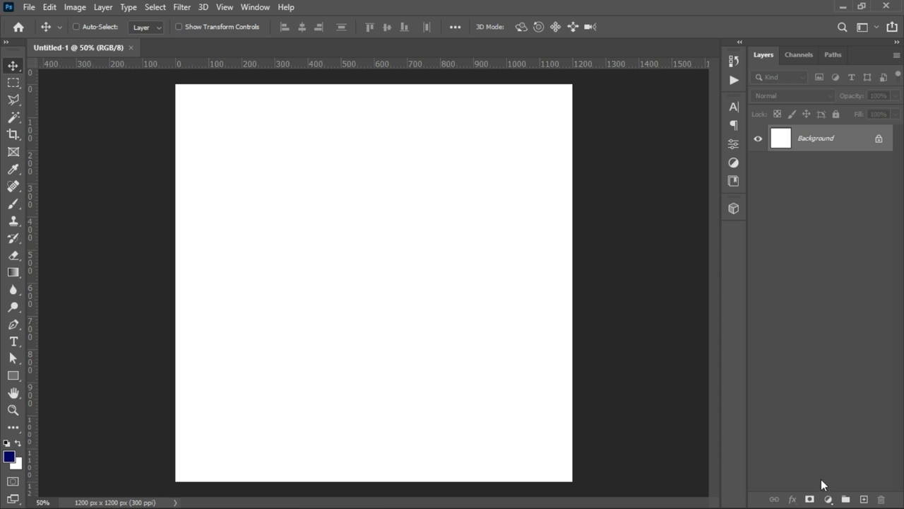
# - Add a gradient fill layer above the background using the dark red-to-orange custom preset
pyautogui.click(829, 499)
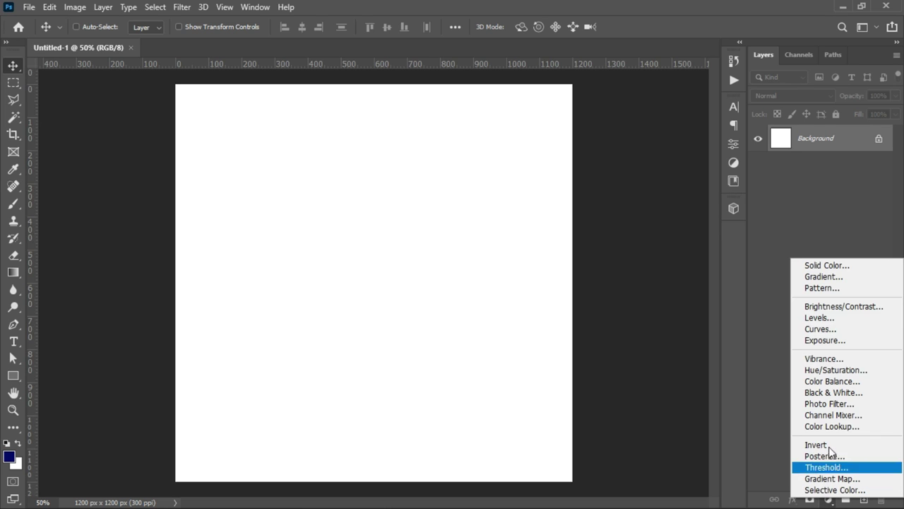
pyautogui.click(842, 278)
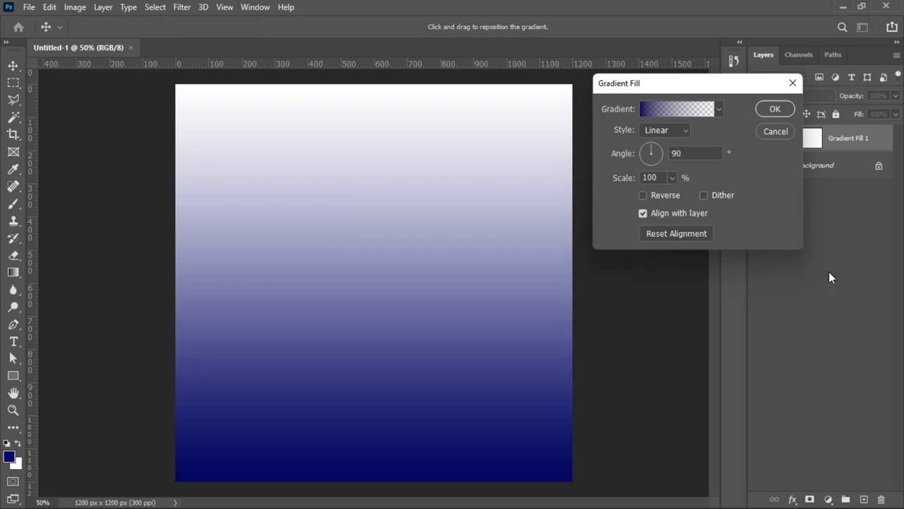
pyautogui.click(670, 109)
pyautogui.scroll(-3, 724, 180)
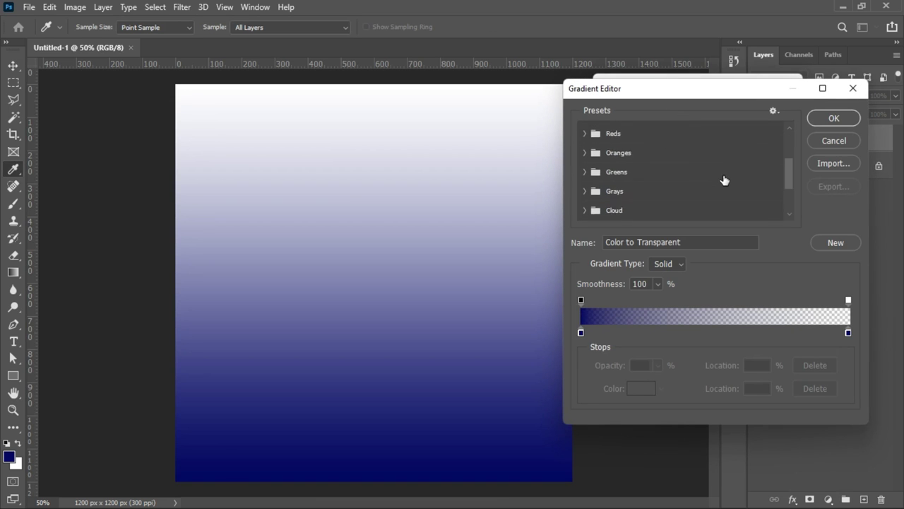
pyautogui.scroll(-2, 724, 180)
pyautogui.click(696, 211)
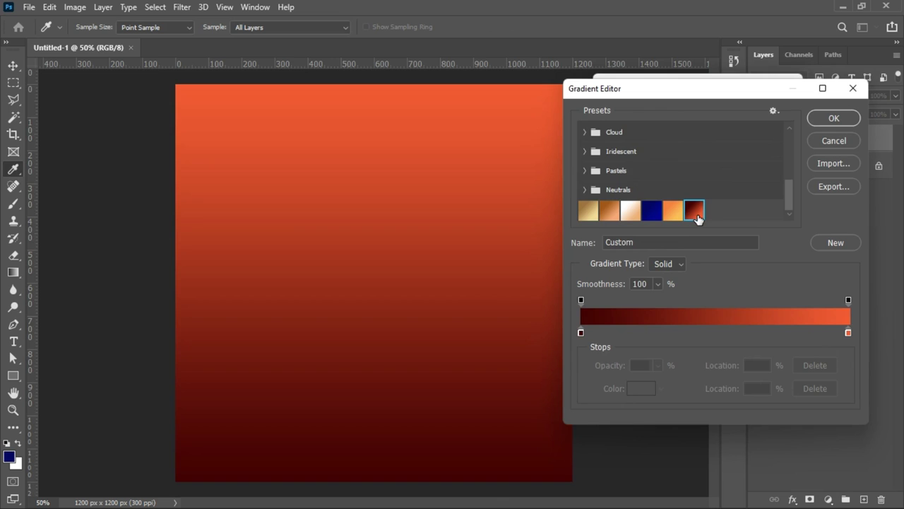
# - Check the color values of the gradient's dark red and orange end stops
pyautogui.click(580, 332)
pyautogui.click(641, 389)
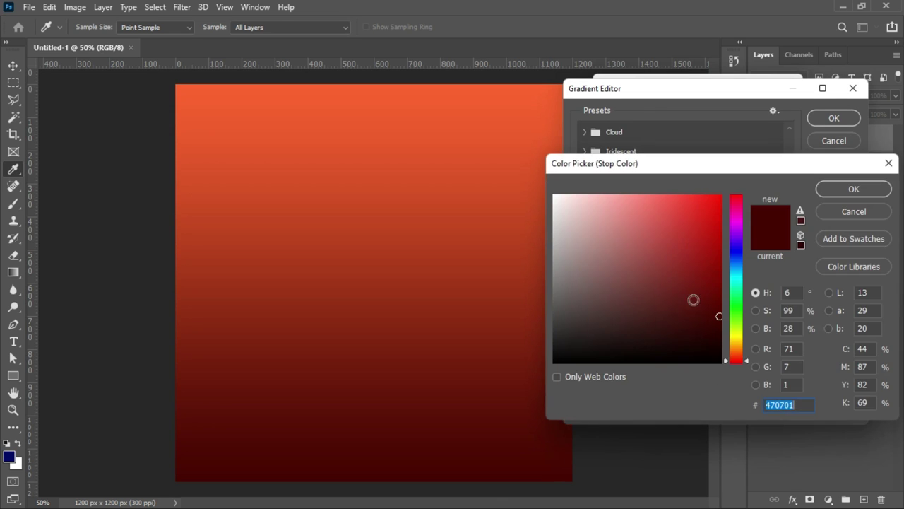
pyautogui.click(853, 188)
pyautogui.click(848, 332)
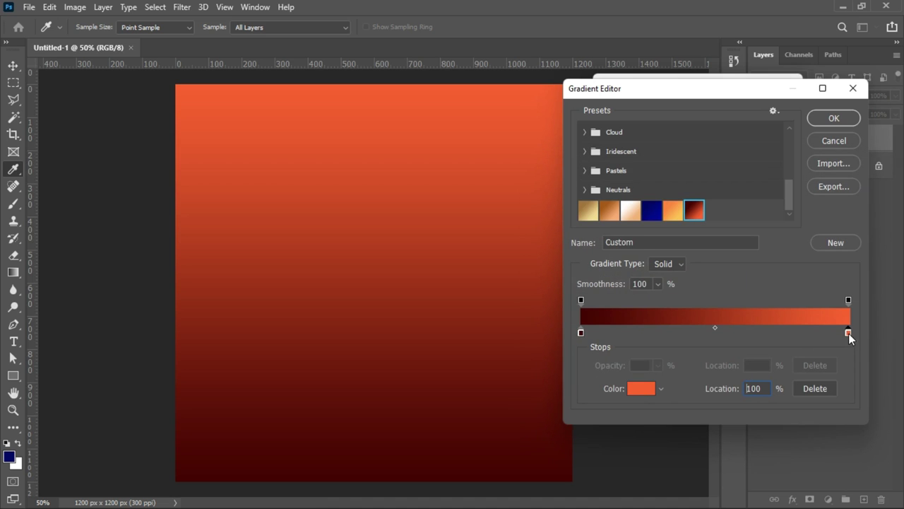
pyautogui.click(637, 391)
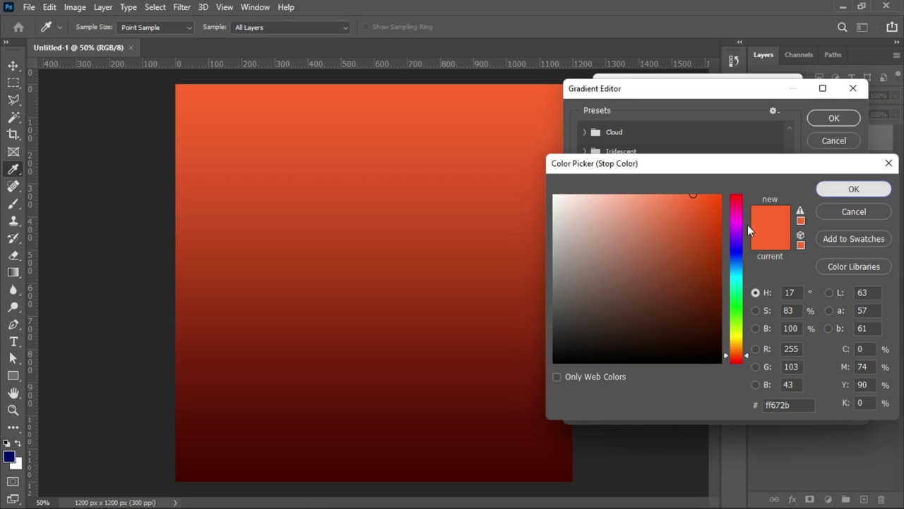
pyautogui.click(843, 189)
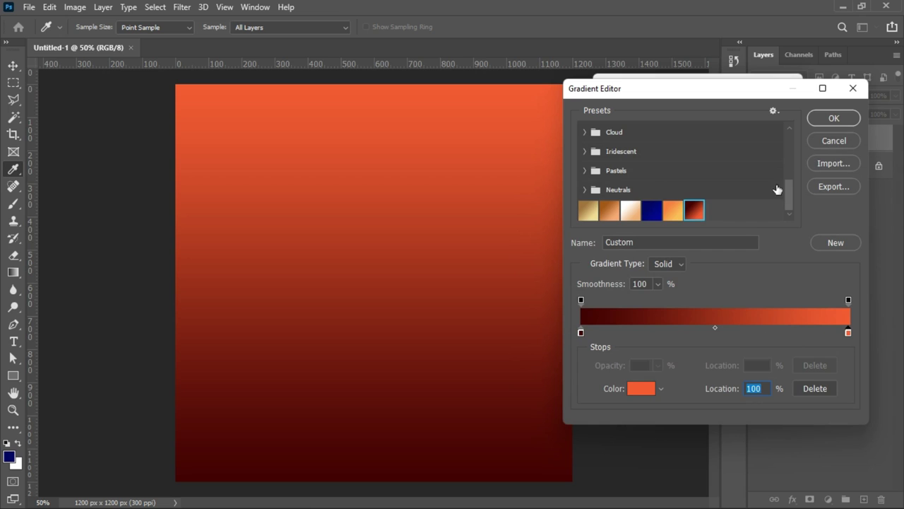
# - Preview the gold and dark blue custom gradient presets on the fill layer
pyautogui.click(606, 215)
pyautogui.click(590, 214)
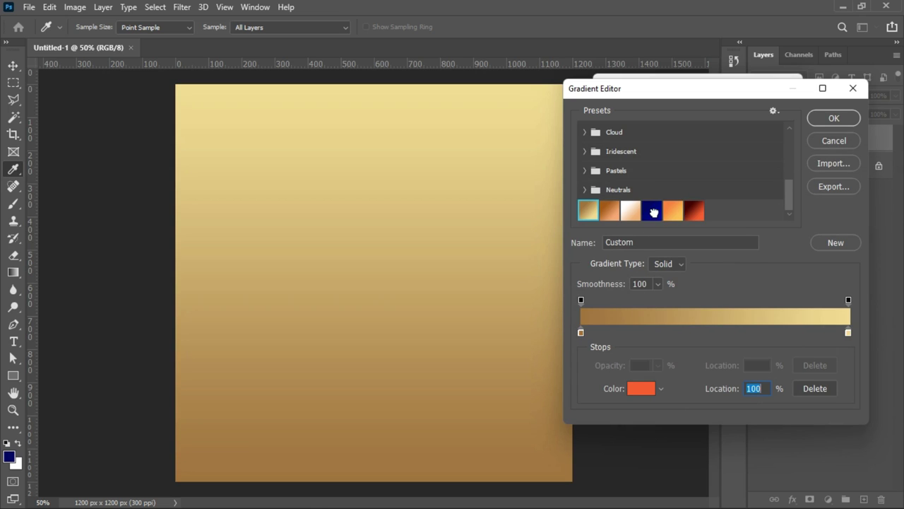
pyautogui.click(654, 211)
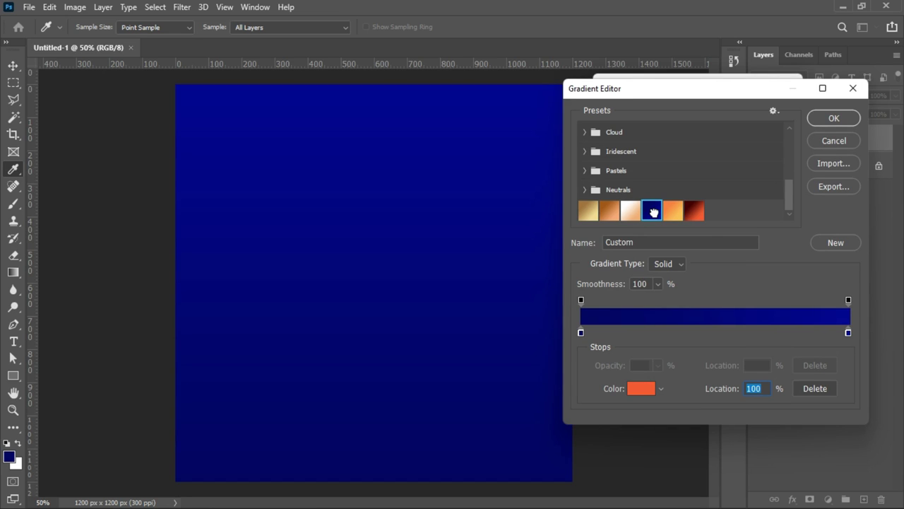
# - Apply the dark red-to-orange preset and make the gradient fill Radial, reversed, with a scale of 133%
pyautogui.click(694, 211)
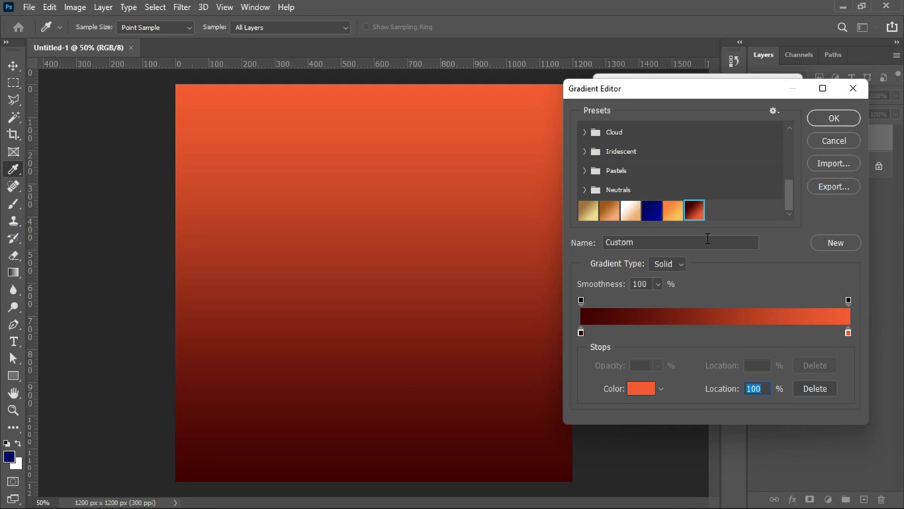
pyautogui.click(843, 119)
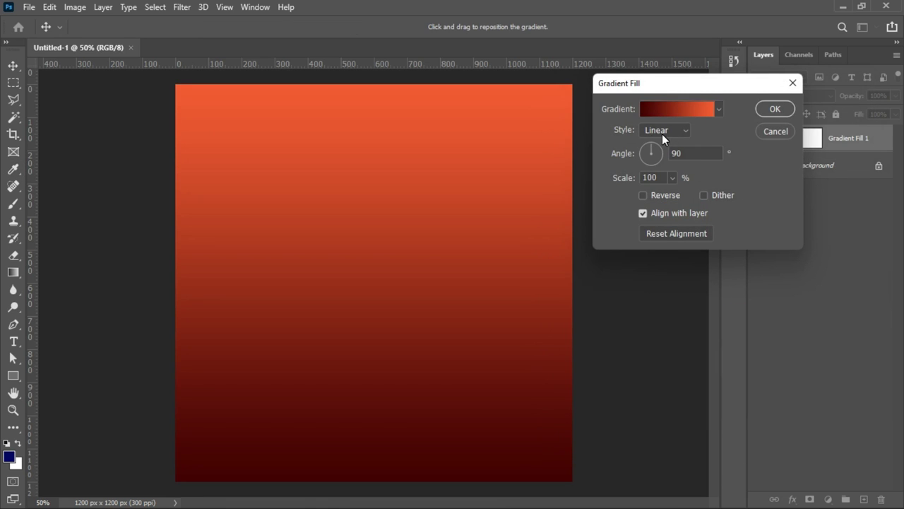
pyautogui.click(662, 134)
pyautogui.click(661, 153)
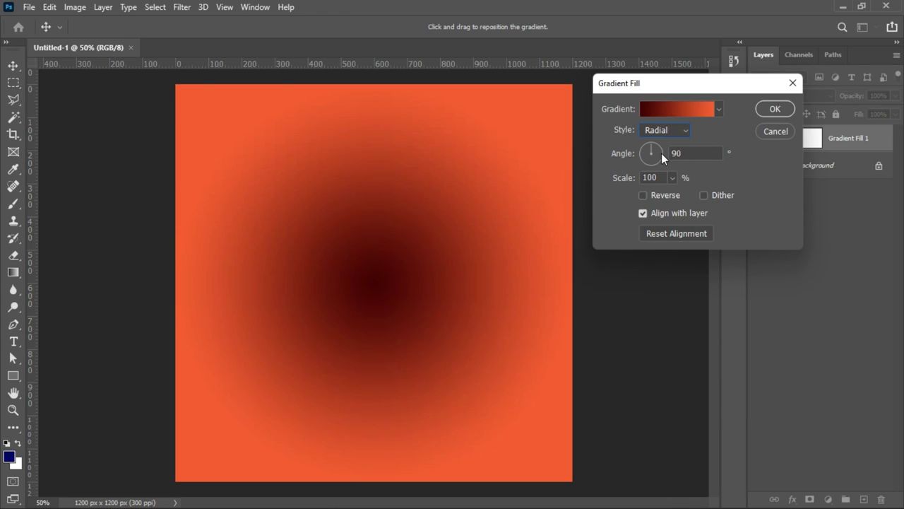
pyautogui.click(647, 198)
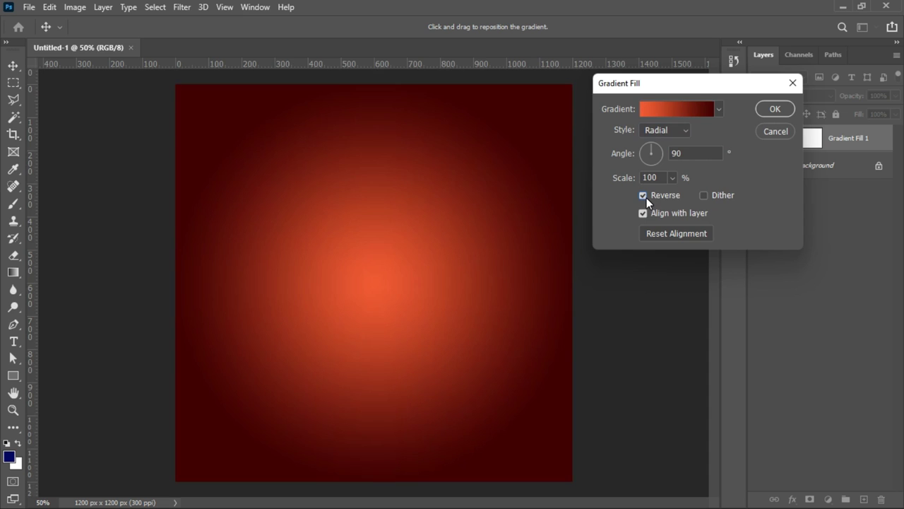
pyautogui.doubleClick(658, 179)
pyautogui.write('133')
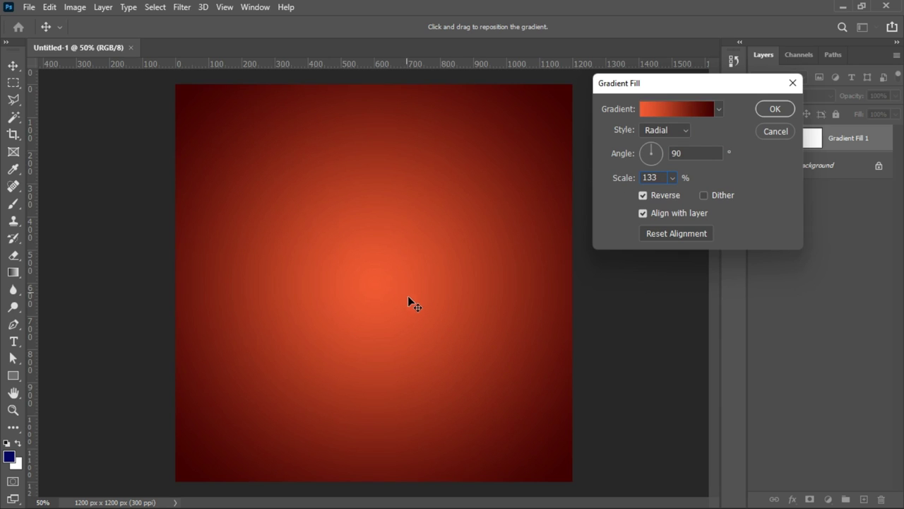
pyautogui.click(777, 110)
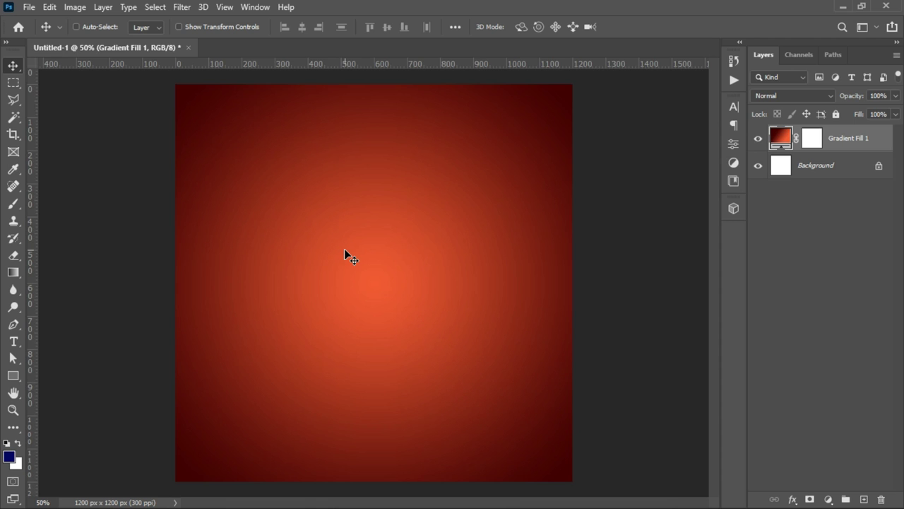
# - Place the open-book image 1117946 as an embedded object, enlarged and aligned with the canvas's upper edge
pyautogui.click(29, 7)
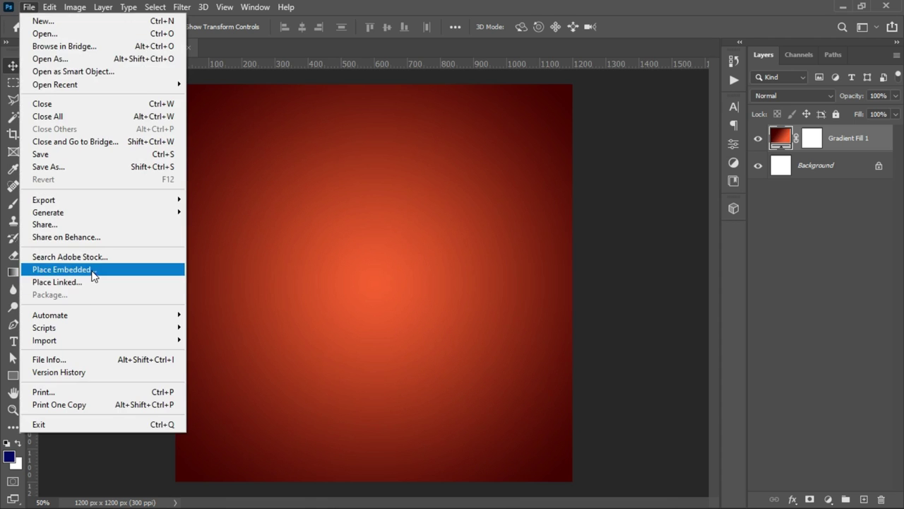
pyautogui.click(93, 273)
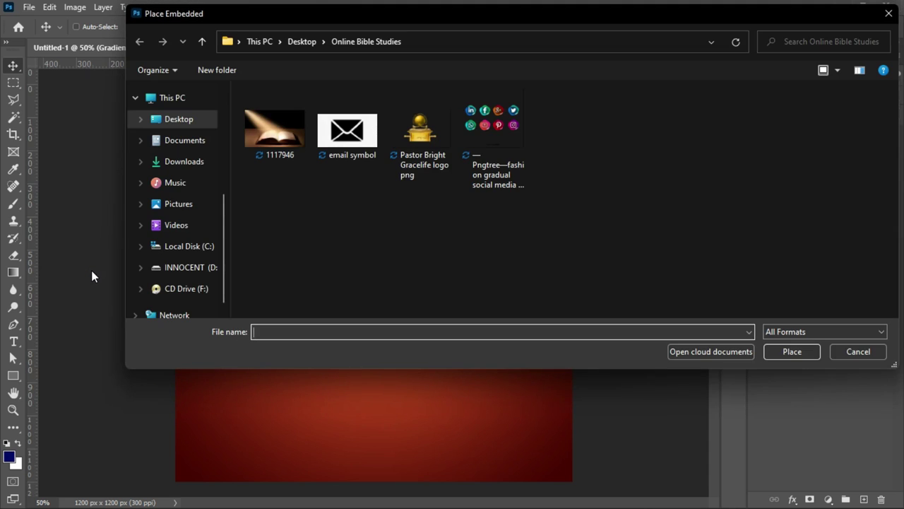
pyautogui.doubleClick(260, 141)
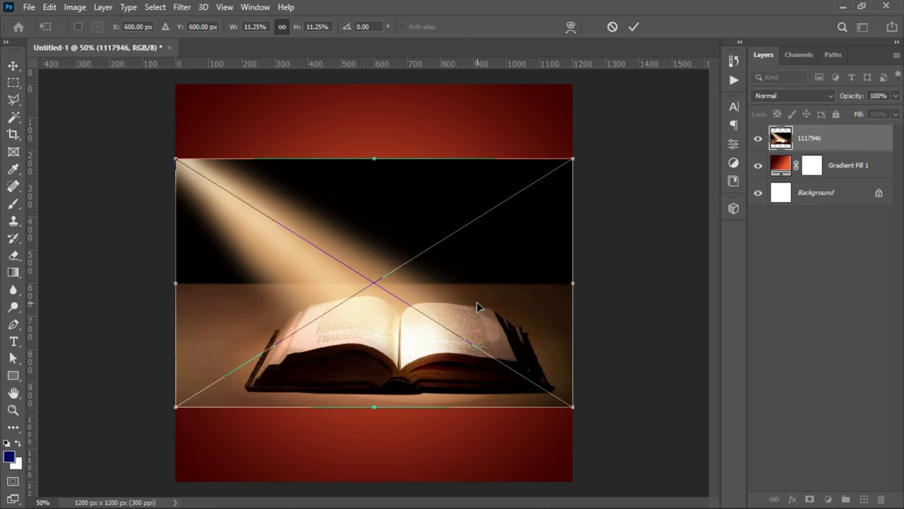
pyautogui.moveTo(480, 303); pyautogui.dragTo(474, 213)
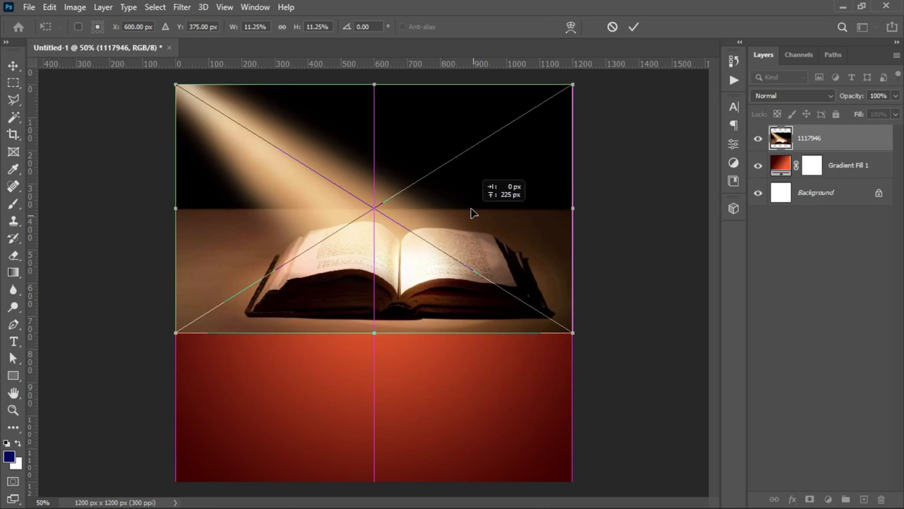
pyautogui.moveTo(573, 333); pyautogui.dragTo(537, 287)
pyautogui.press('Return')
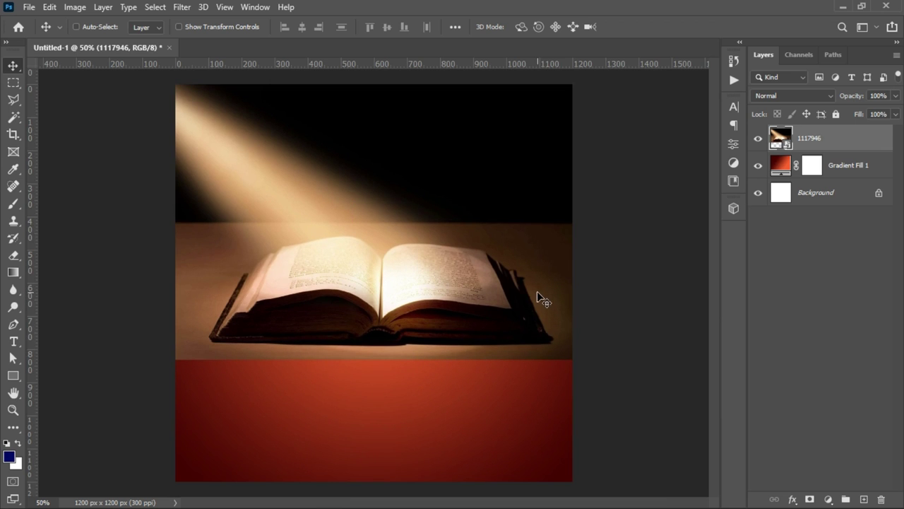
# - Enlarge the open-book image proportionally to about 13.3% with Free Transform, keeping its upper edge at the canvas's upper edge
pyautogui.hotkey('ctrl', 't')
pyautogui.moveTo(570, 357); pyautogui.dragTo(554, 341)
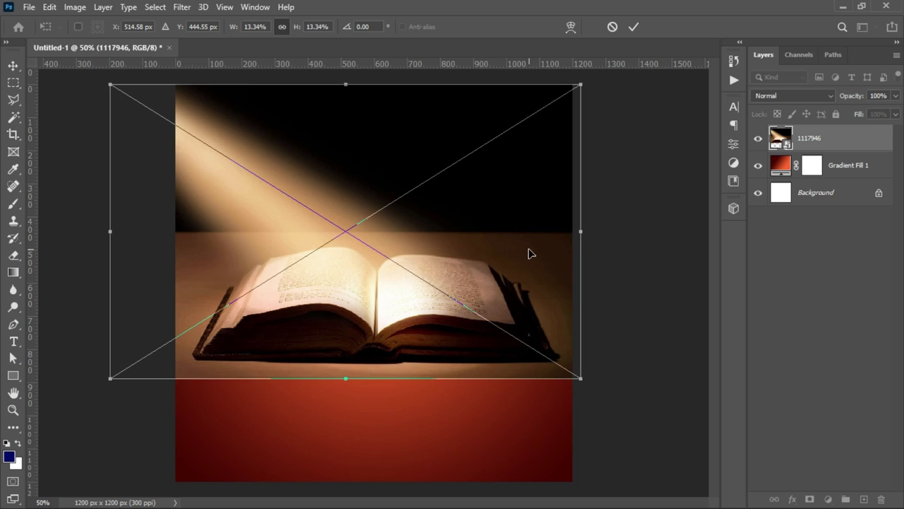
pyautogui.press('Return')
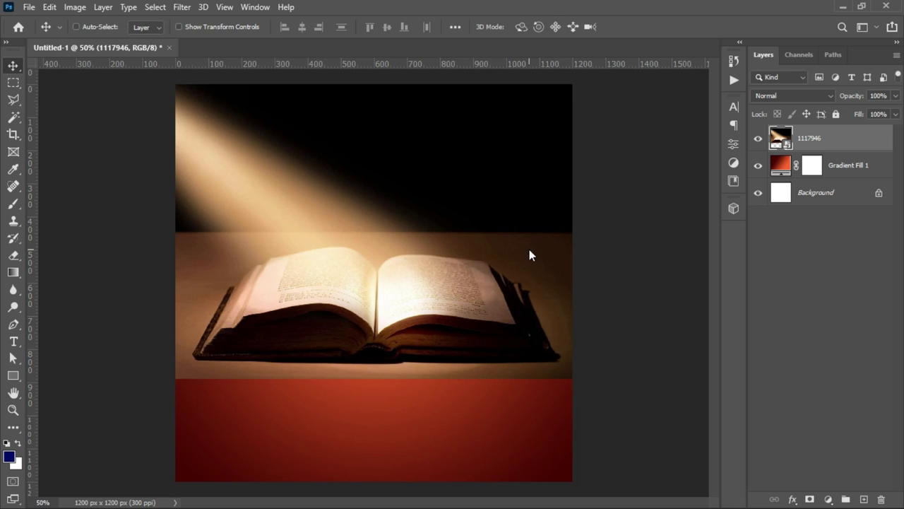
# - Rasterize the 1117946 layer and set its blend mode to Soft Light
pyautogui.rightClick(834, 145)
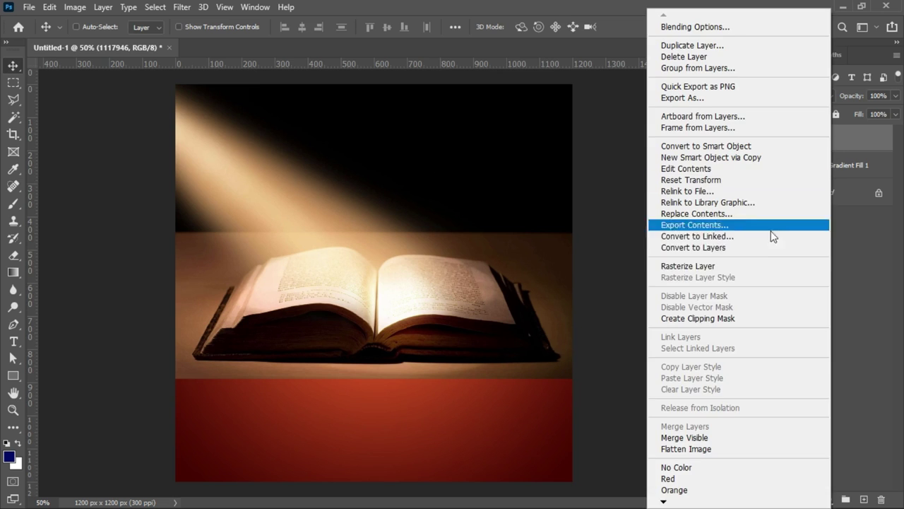
pyautogui.click(727, 267)
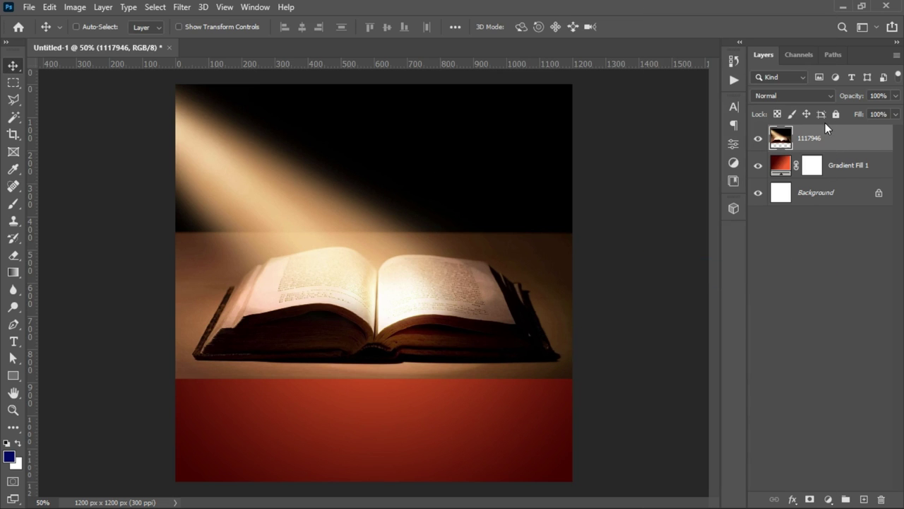
pyautogui.click(809, 97)
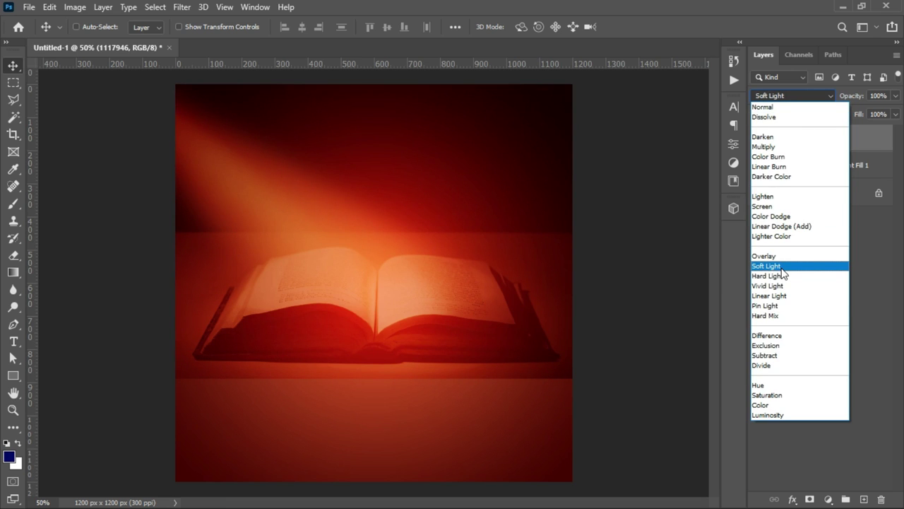
pyautogui.click(783, 267)
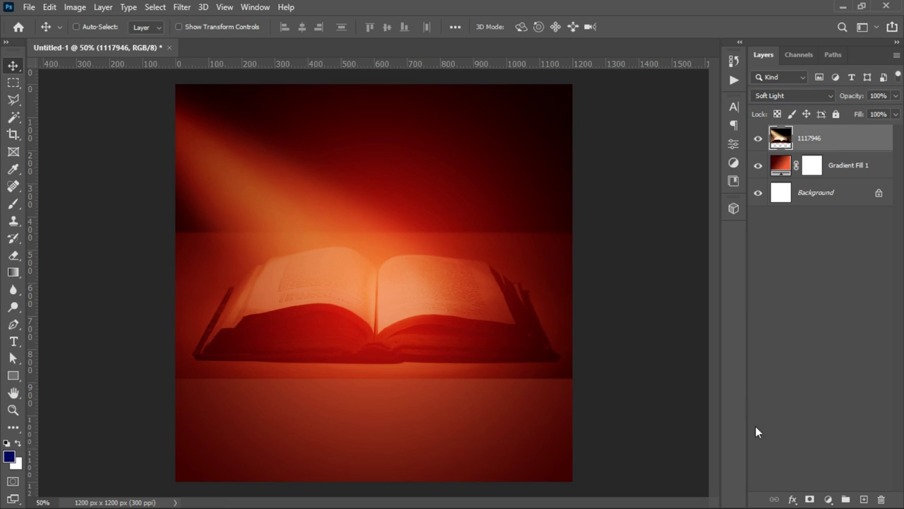
# - Add a layer mask to the 1117946 layer and paint black with a soft 500 px brush to fade the image's lower edge below the book
pyautogui.click(811, 500)
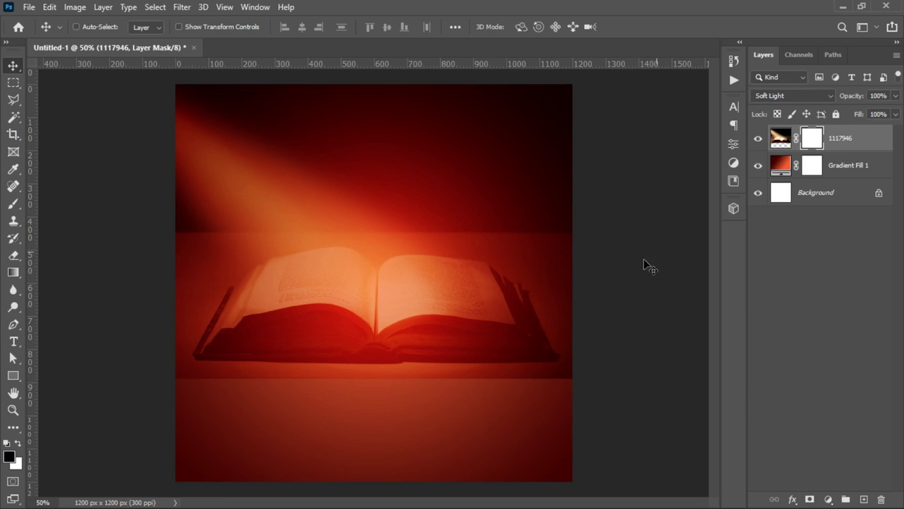
pyautogui.press('b')
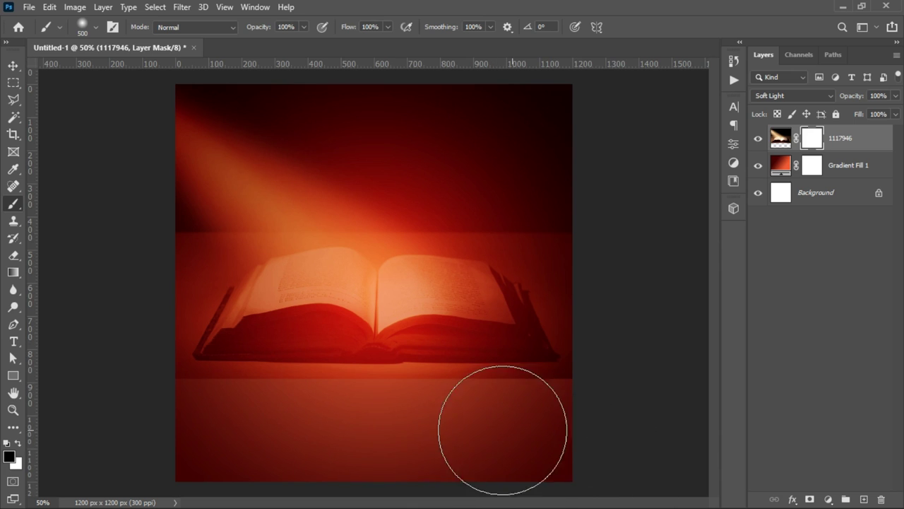
pyautogui.moveTo(502, 425)
pyautogui.mouseDown()
pyautogui.moveTo(561, 421)
pyautogui.moveTo(307, 420)
pyautogui.moveTo(365, 414)
pyautogui.moveTo(368, 386)
pyautogui.mouseUp()
pyautogui.rightClick(368, 386)
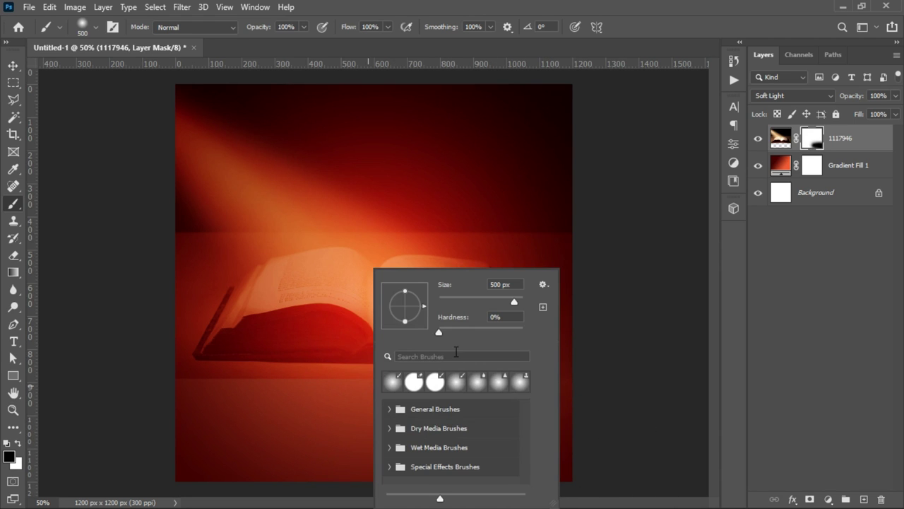
pyautogui.press('Escape')
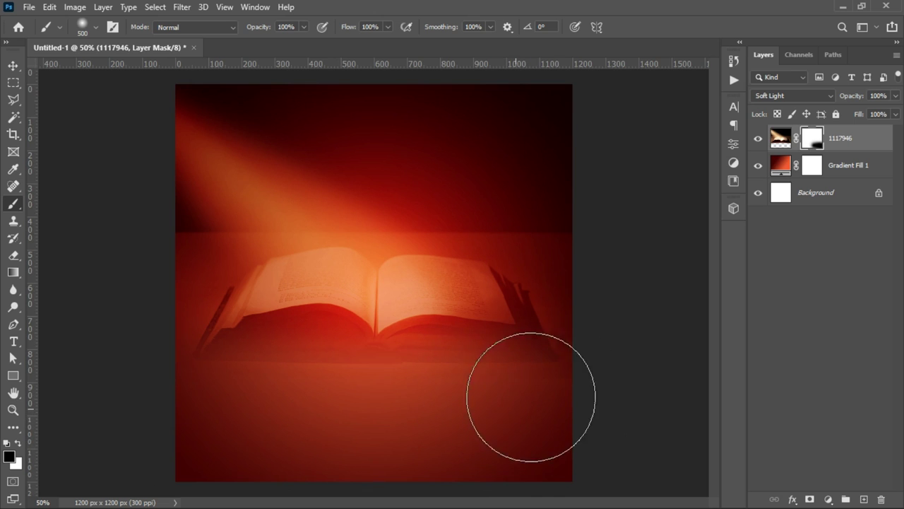
pyautogui.moveTo(268, 420)
pyautogui.mouseDown()
pyautogui.moveTo(217, 408)
pyautogui.moveTo(349, 412)
pyautogui.moveTo(236, 404)
pyautogui.mouseUp()
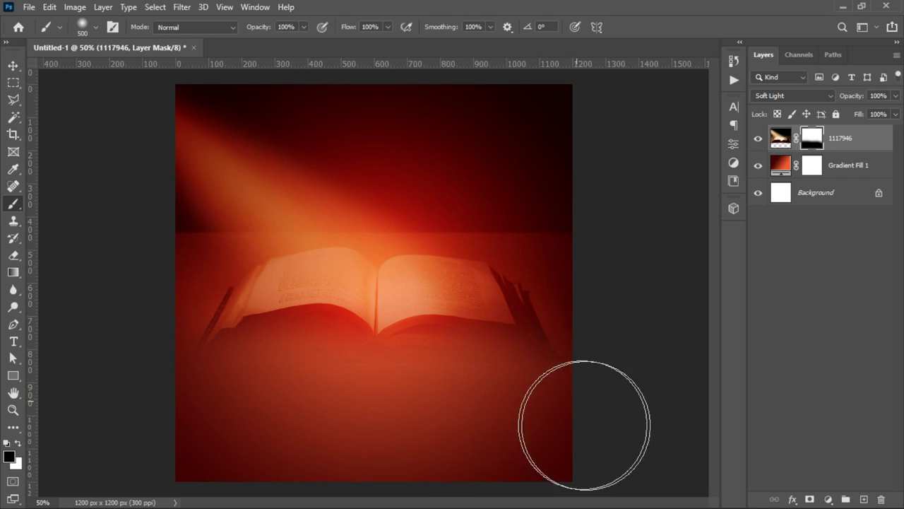
pyautogui.press('v')
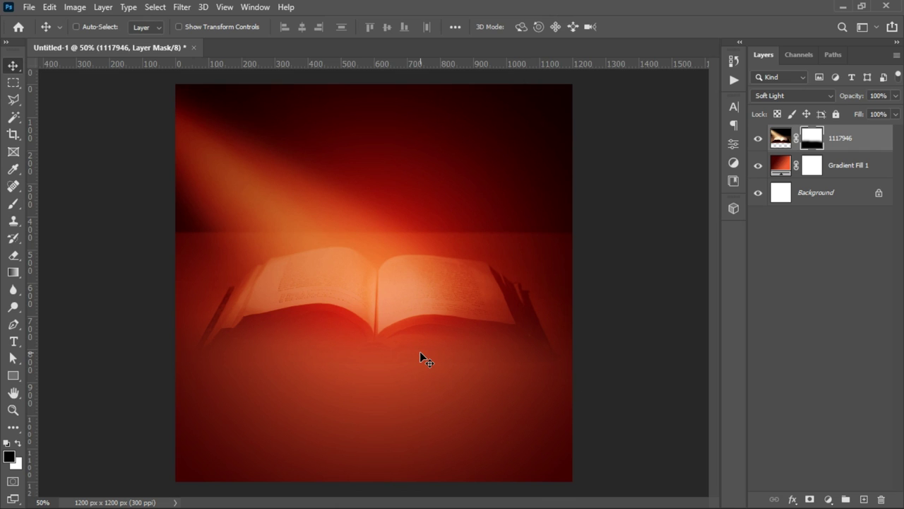
# - Switch to Notepad and copy the lines "GRACELIFE ARENA MINISTRY" and "(Non - Denominational)"
pyautogui.press('super+d')
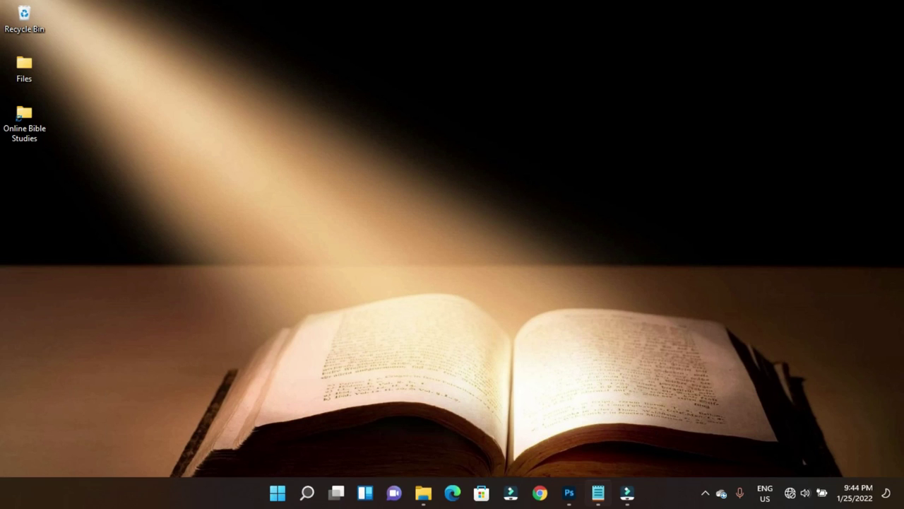
pyautogui.click(597, 493)
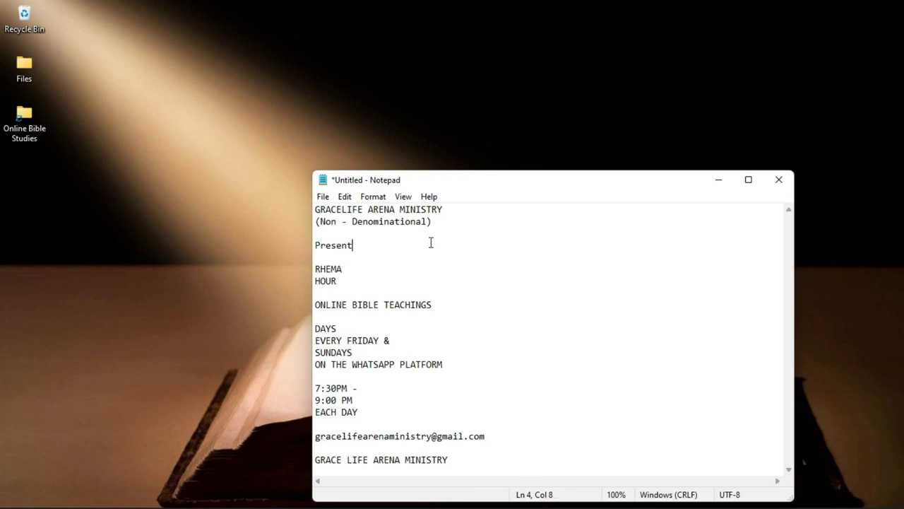
pyautogui.moveTo(466, 226); pyautogui.dragTo(238, 204)
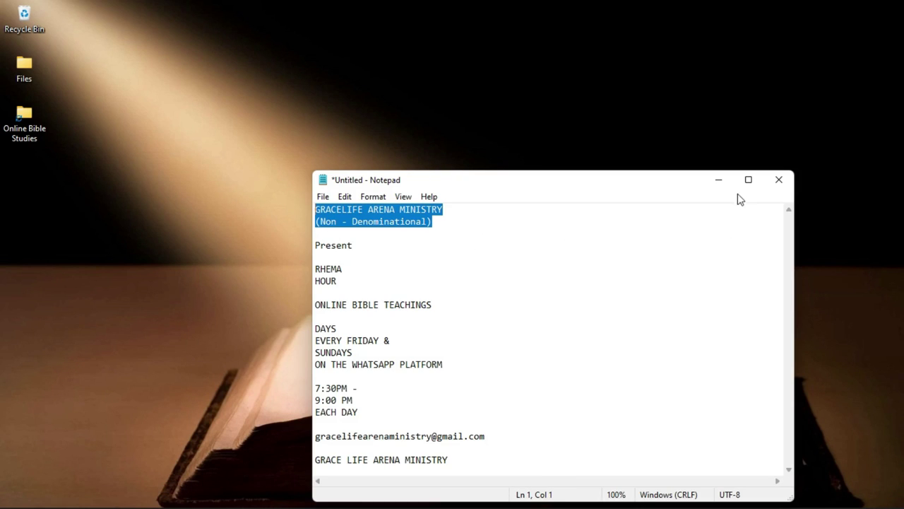
pyautogui.click(718, 179)
# - Add the text "GRACELIFE ARENA MINISTRY" and "(Non - Denominational)" on two lines near the canvas's upper edge in Raleway Medium, white ffffff
pyautogui.press('t')
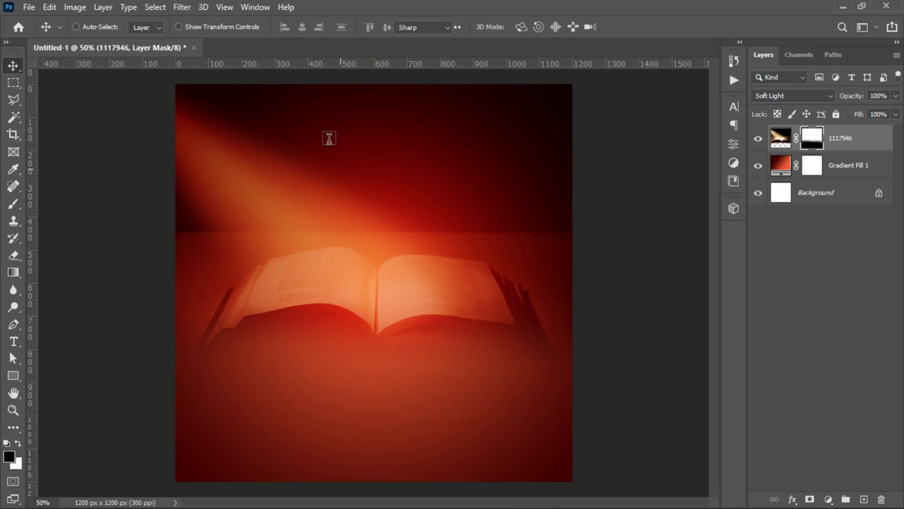
pyautogui.click(329, 143)
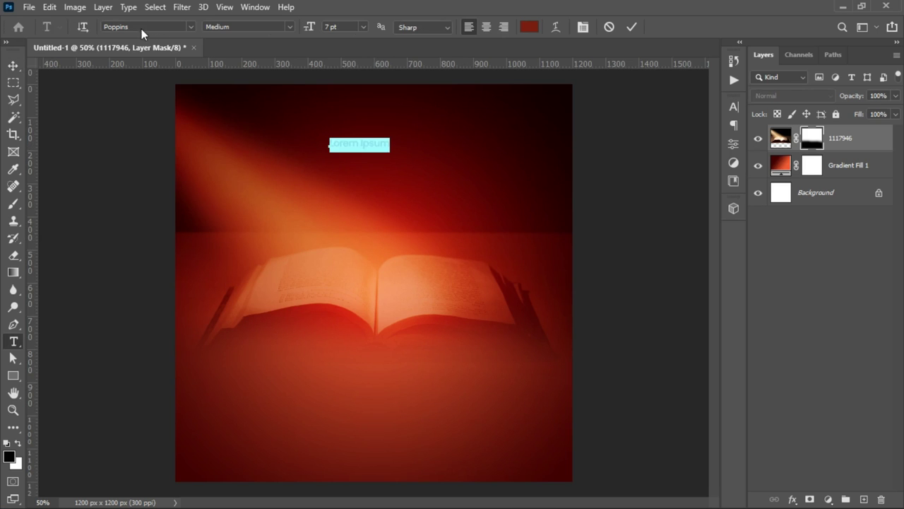
pyautogui.click(141, 28)
pyautogui.write('rale')
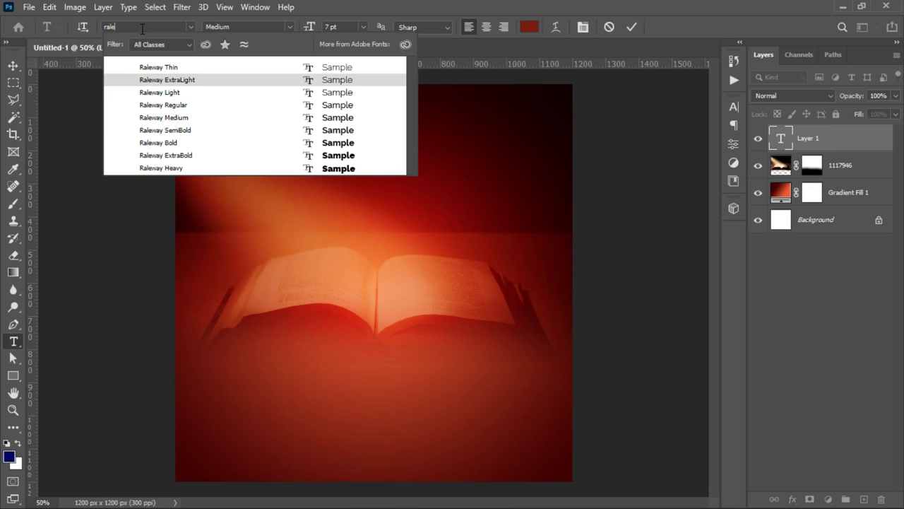
pyautogui.click(181, 118)
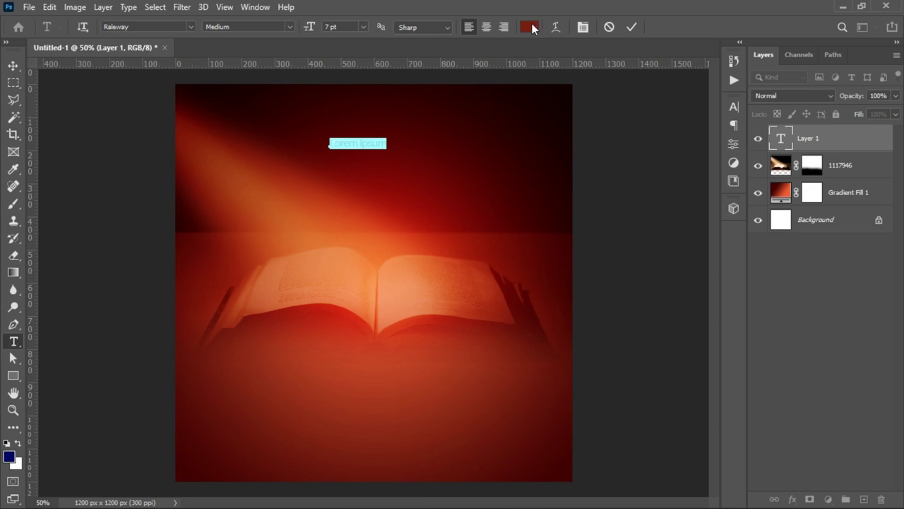
pyautogui.click(530, 27)
pyautogui.write('ffffff')
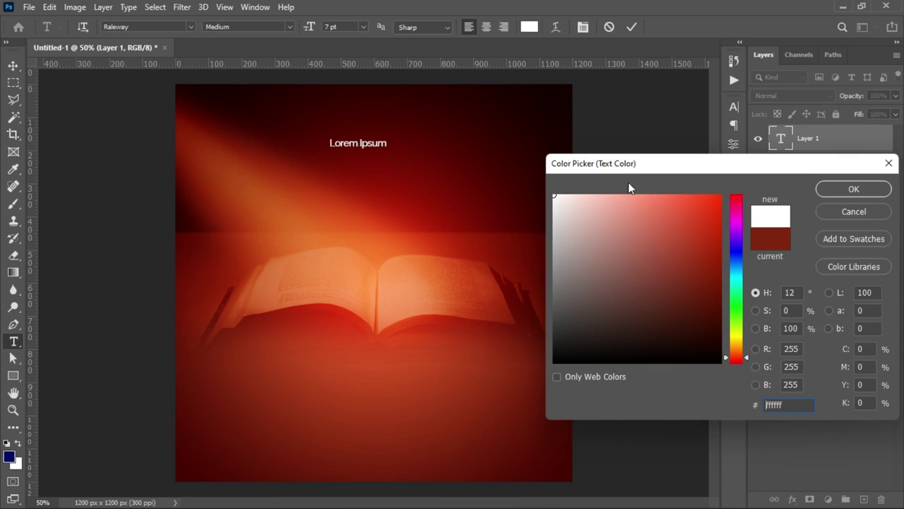
pyautogui.click(855, 189)
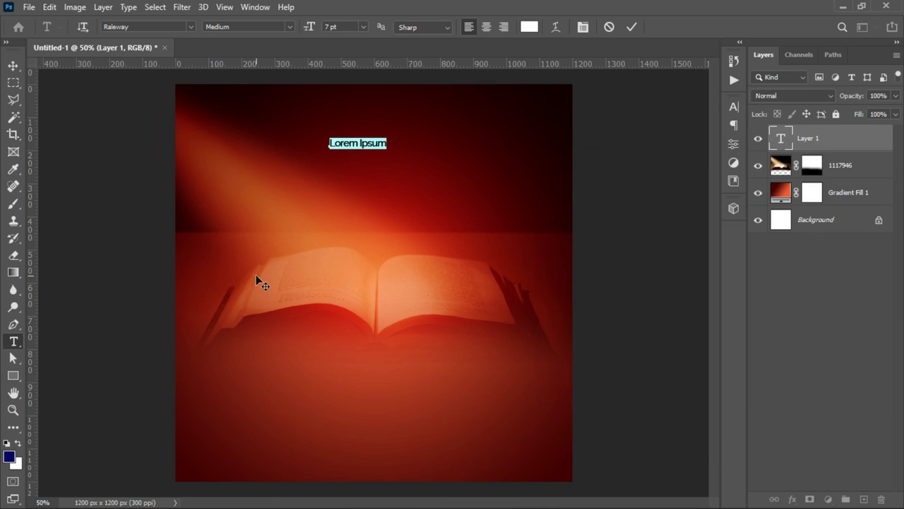
pyautogui.write('GRACELIFE ARENA MINISTRY  (Non - Denominational)')
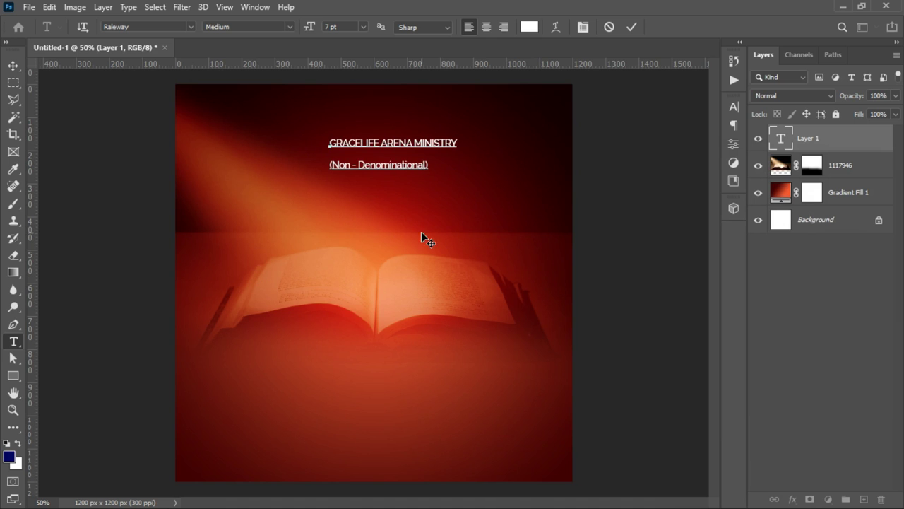
# - Set the whole ministry text's font size to 10 pt and its leading to 10 pt
pyautogui.hotkey('ctrl', 'a')
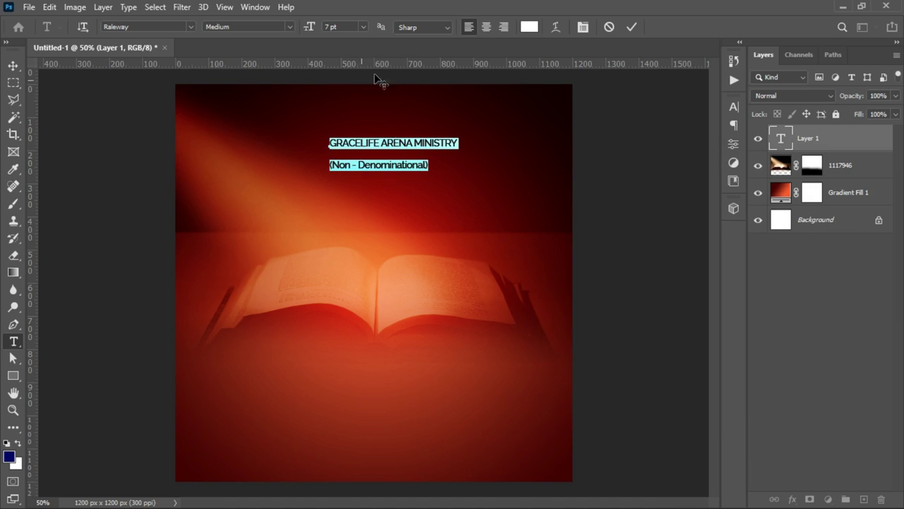
pyautogui.moveTo(313, 26); pyautogui.dragTo(309, 26)
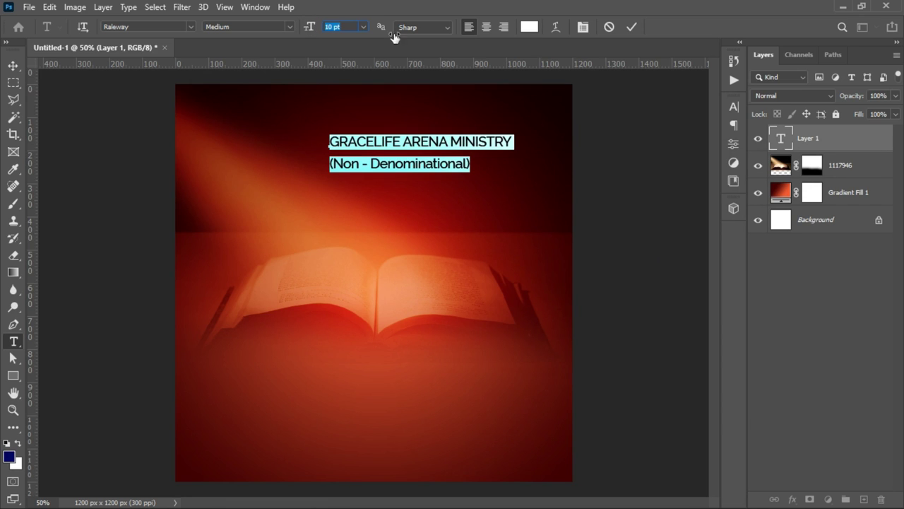
pyautogui.click(583, 28)
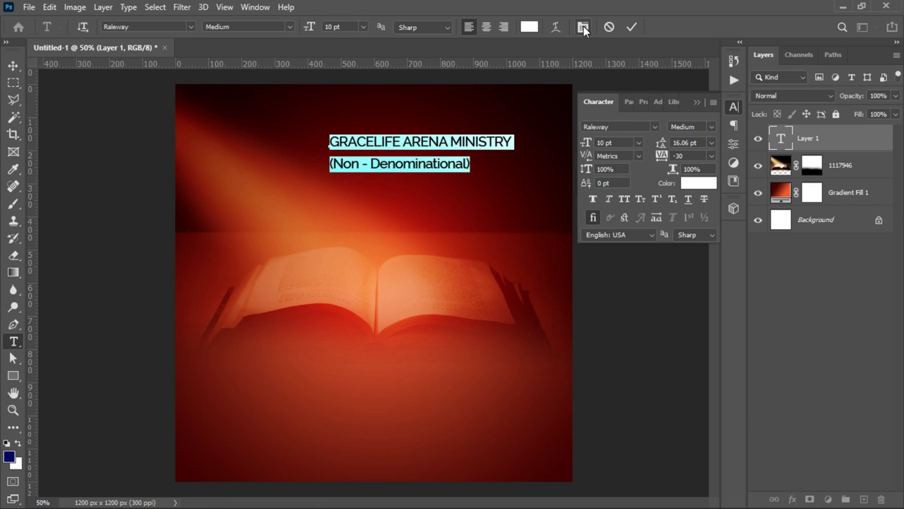
pyautogui.moveTo(659, 145); pyautogui.dragTo(658, 145)
pyautogui.click(13, 66)
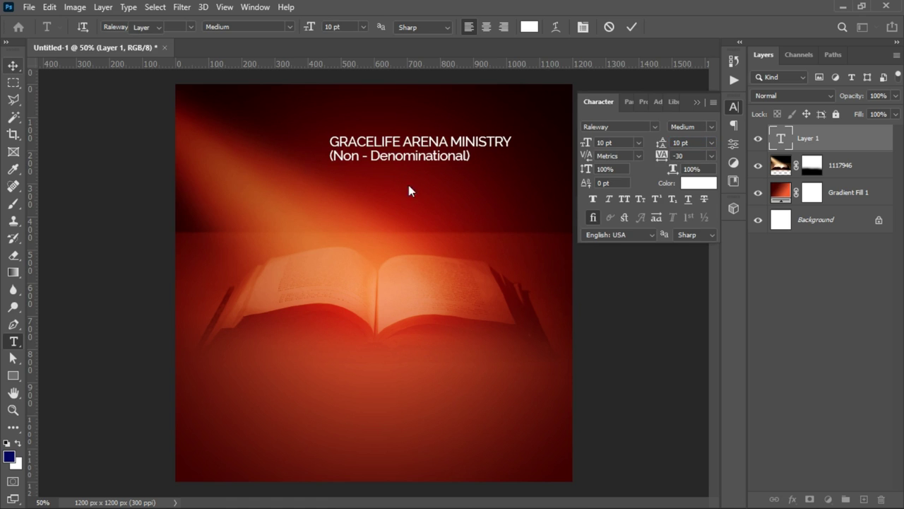
pyautogui.click(696, 102)
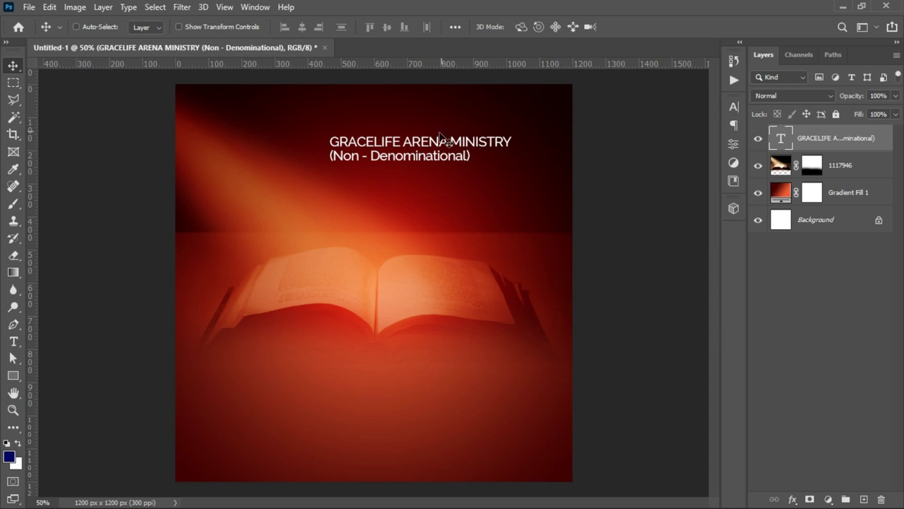
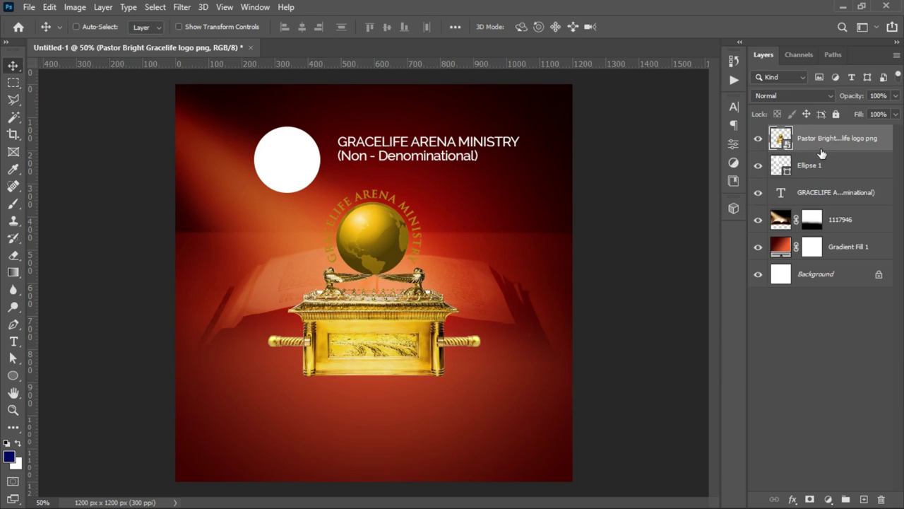
# - Clip the ministry logo to the white circle and shrink it proportionally to fit inside
pyautogui.click(731, 322)
pyautogui.moveTo(370, 337); pyautogui.dragTo(246, 148)
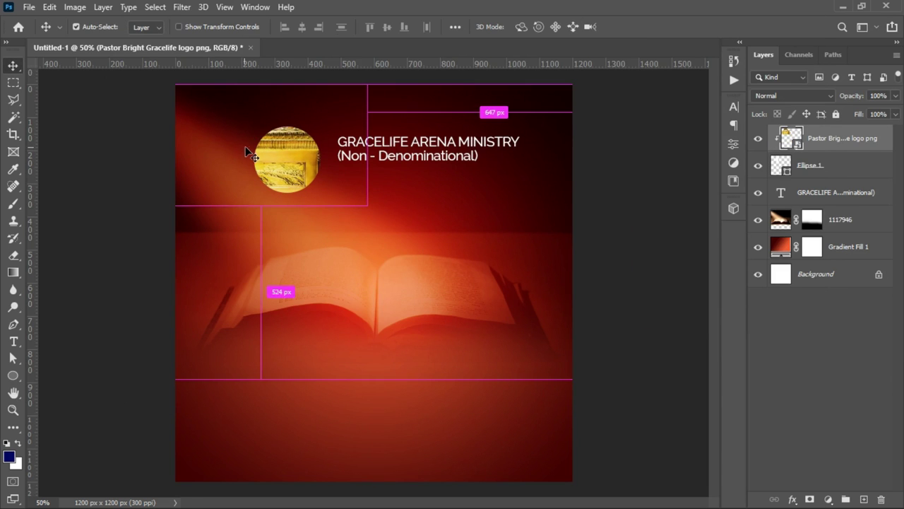
pyautogui.hotkey('ctrl', 't')
pyautogui.moveTo(461, 241); pyautogui.dragTo(338, 210)
pyautogui.moveTo(375, 104); pyautogui.dragTo(332, 124)
pyautogui.press('Return')
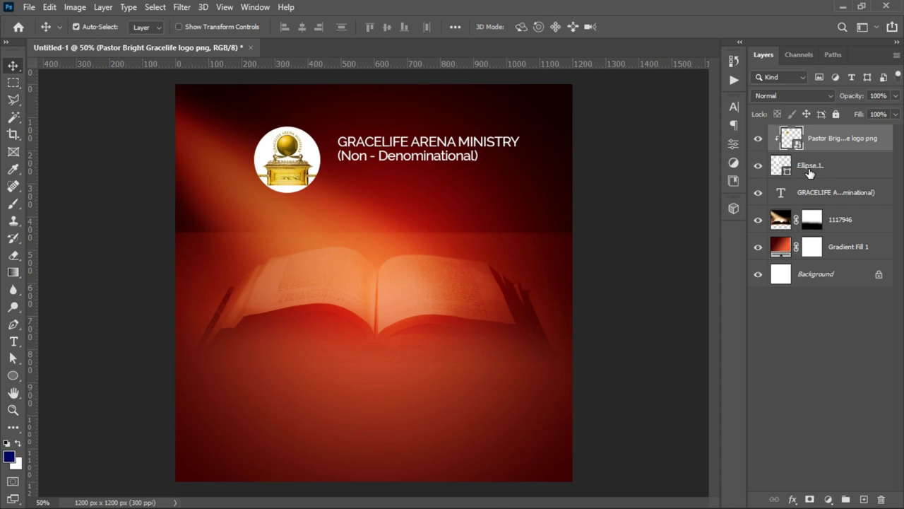
# - Scale the logo and its white circle together to 88%, keeping the upper-left corner in place
pyautogui.keyDown('shift'); pyautogui.click(809, 170); pyautogui.keyUp('shift')
pyautogui.hotkey('ctrl', 't')
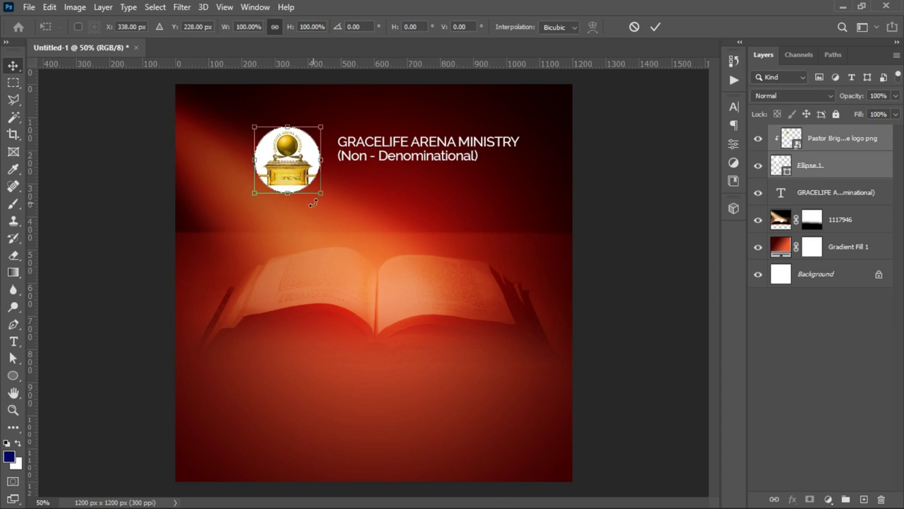
pyautogui.moveTo(321, 194); pyautogui.dragTo(315, 191)
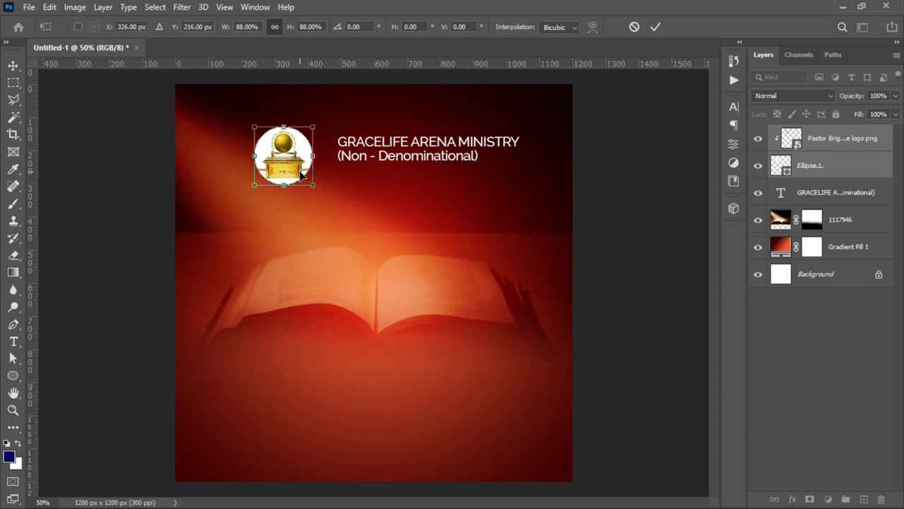
pyautogui.press('Return')
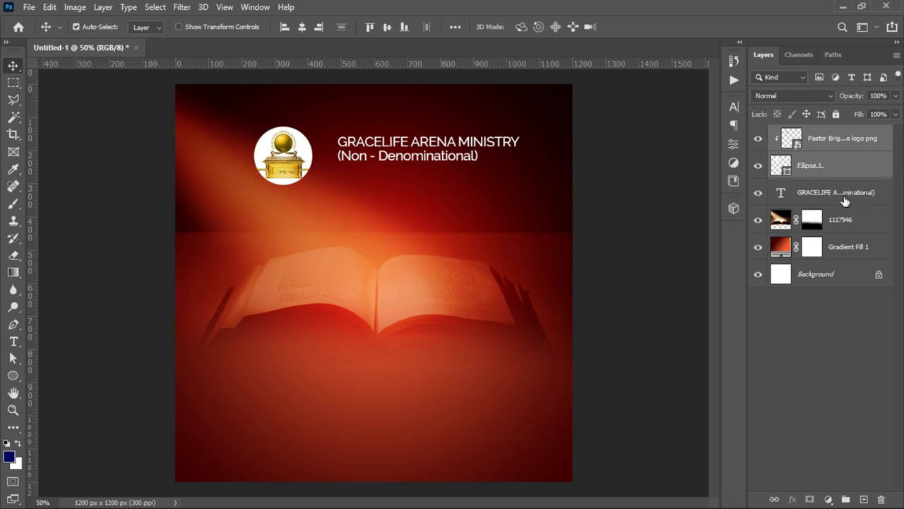
# - Move the ministry text closer to the logo circle, vertically centred beside it
pyautogui.keyDown('ctrl'); pyautogui.rightClick(458, 148); pyautogui.keyUp('ctrl')
pyautogui.keyDown('ctrl'); pyautogui.rightClick(417, 137); pyautogui.keyUp('ctrl')
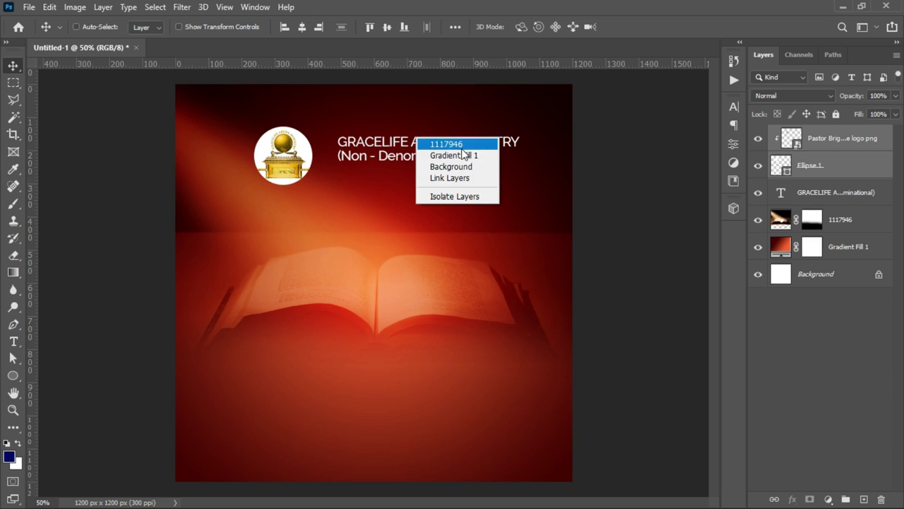
pyautogui.press('Escape')
pyautogui.moveTo(395, 154); pyautogui.dragTo(416, 156)
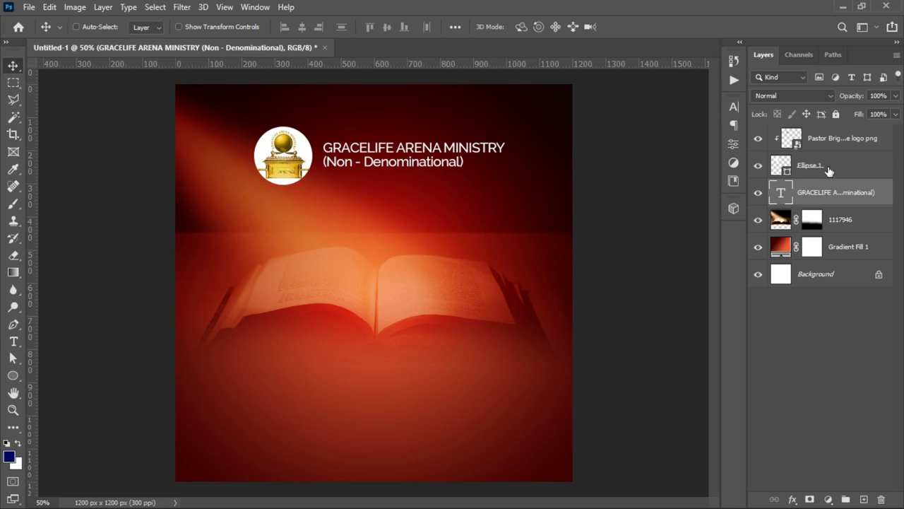
# - Group the logo, circle and ministry text layers as "Heading" and centre the group horizontally on the canvas
pyautogui.keyDown('shift'); pyautogui.click(836, 144); pyautogui.keyUp('shift')
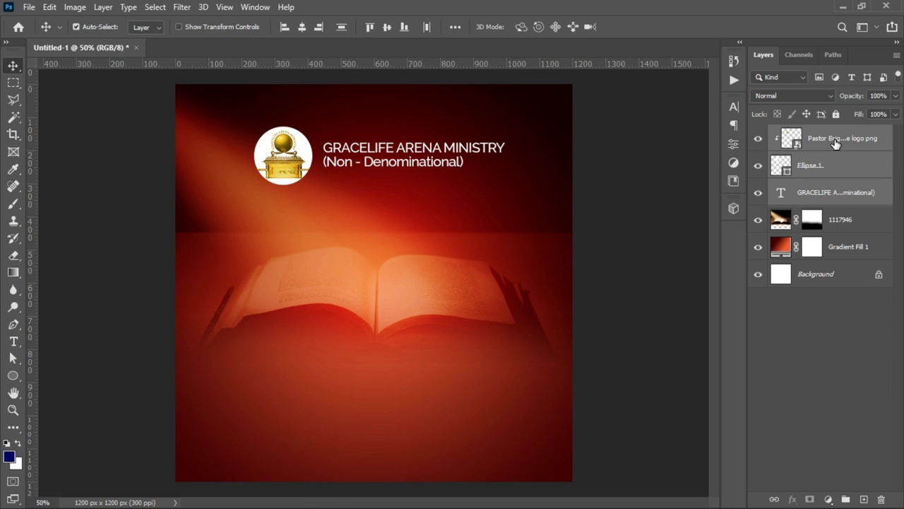
pyautogui.hotkey('ctrl', 'g')
pyautogui.doubleClick(808, 134)
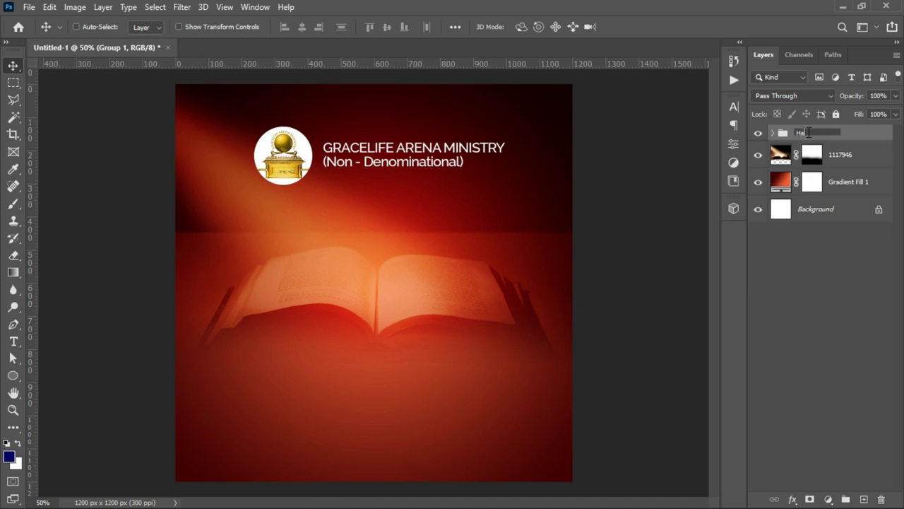
pyautogui.press('Return')
pyautogui.hotkey('ctrl', 'a')
pyautogui.click(302, 30)
pyautogui.hotkey('ctrl', 'd')
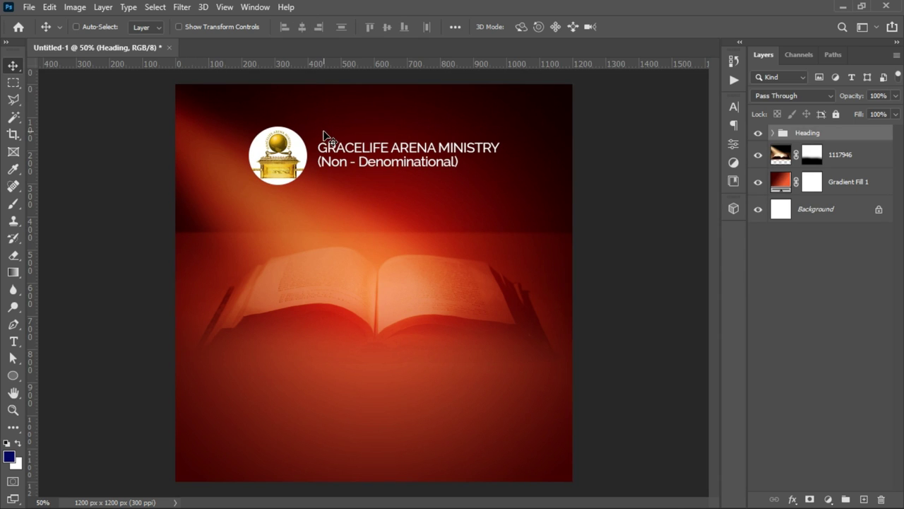
# - Duplicate the ministry text layer and place the copy below the logo and heading text
pyautogui.rightClick(415, 162)
pyautogui.click(442, 174)
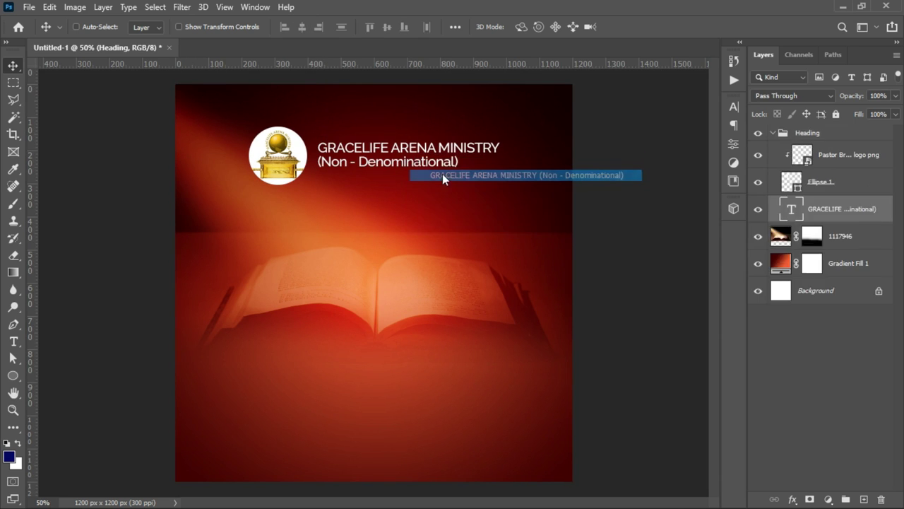
pyautogui.moveTo(461, 200); pyautogui.dragTo(460, 198)
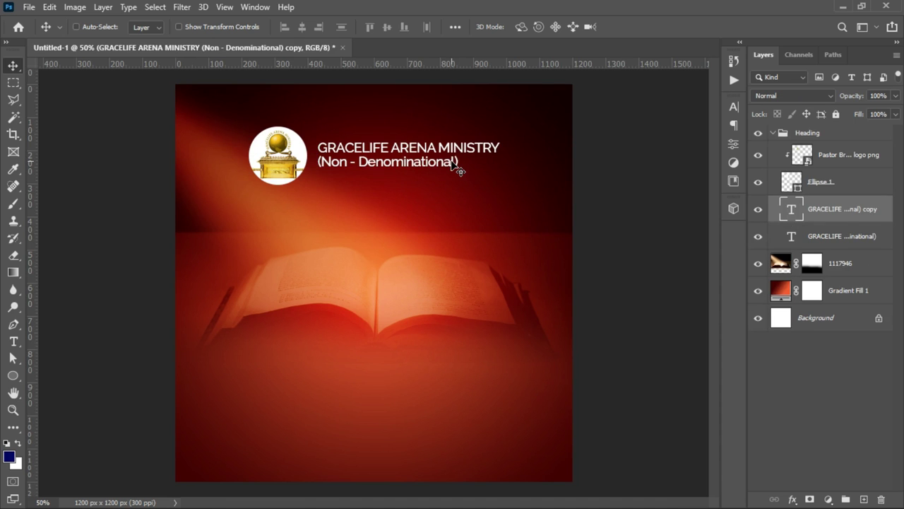
pyautogui.moveTo(433, 152); pyautogui.dragTo(351, 219)
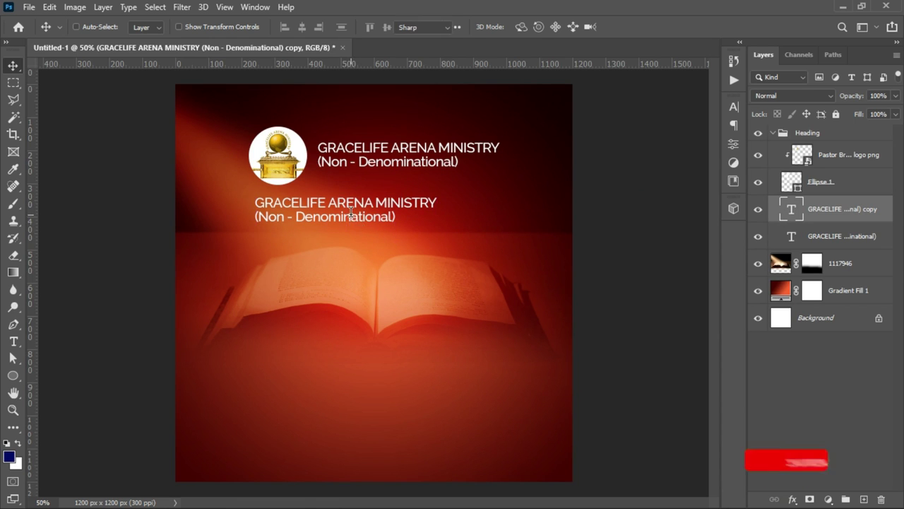
# - Replace the copied ministry text with "Presents" and scale it up to about 114.55%
pyautogui.doubleClick(351, 218)
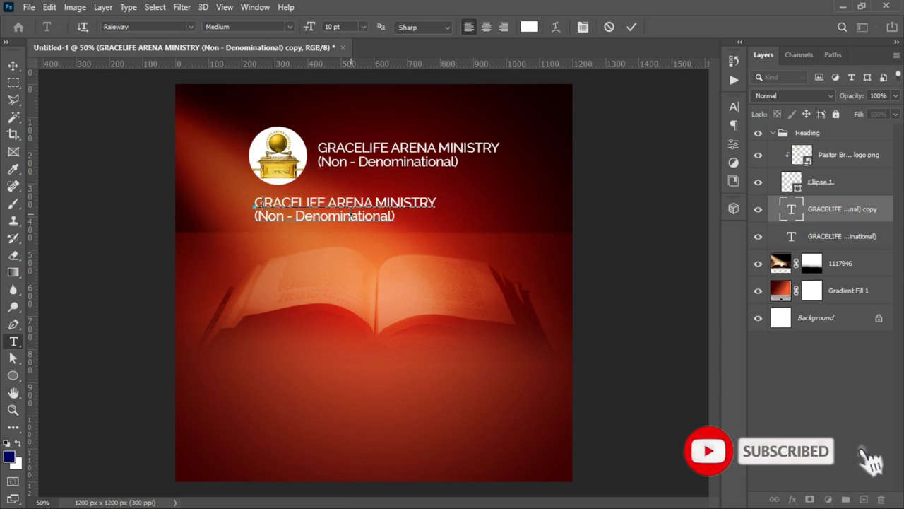
pyautogui.write('Presents')
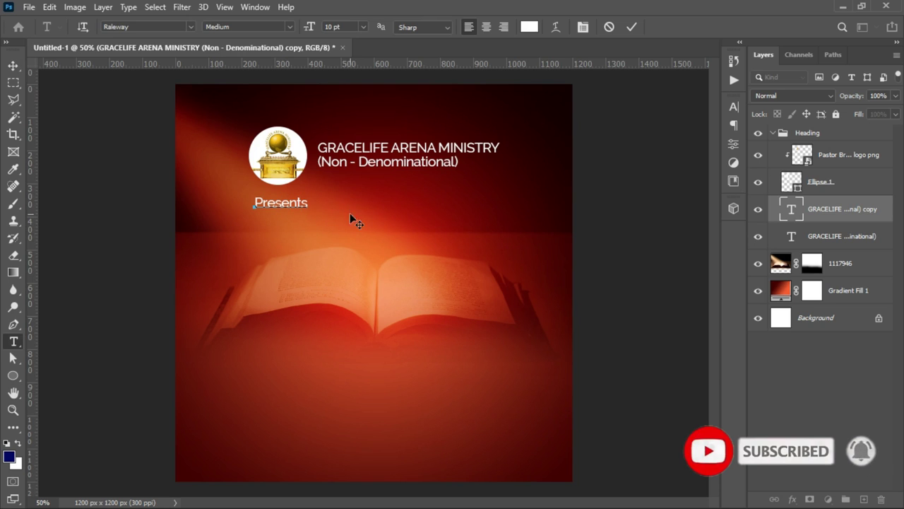
pyautogui.click(13, 66)
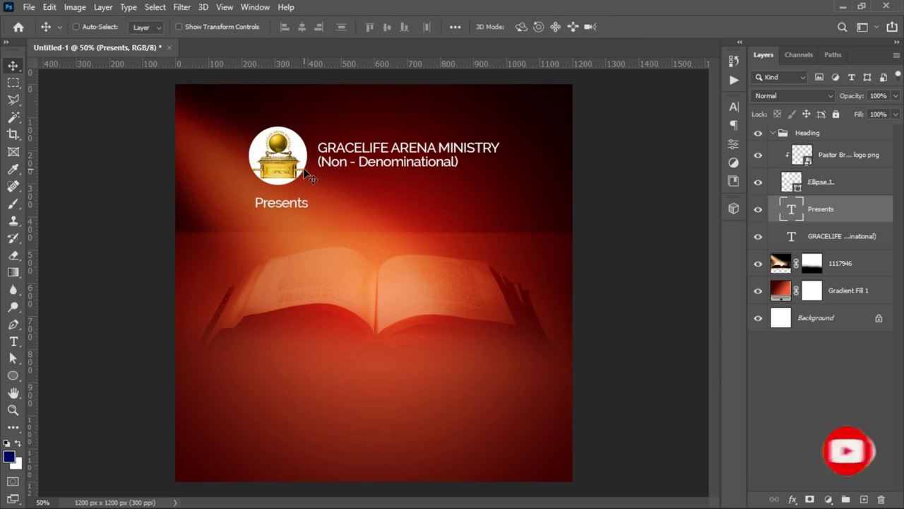
pyautogui.hotkey('ctrl', 't')
pyautogui.moveTo(309, 195)
pyautogui.mouseDown()
pyautogui.moveTo(323, 191)
pyautogui.moveTo(317, 194)
pyautogui.mouseUp()
pyautogui.press('Return')
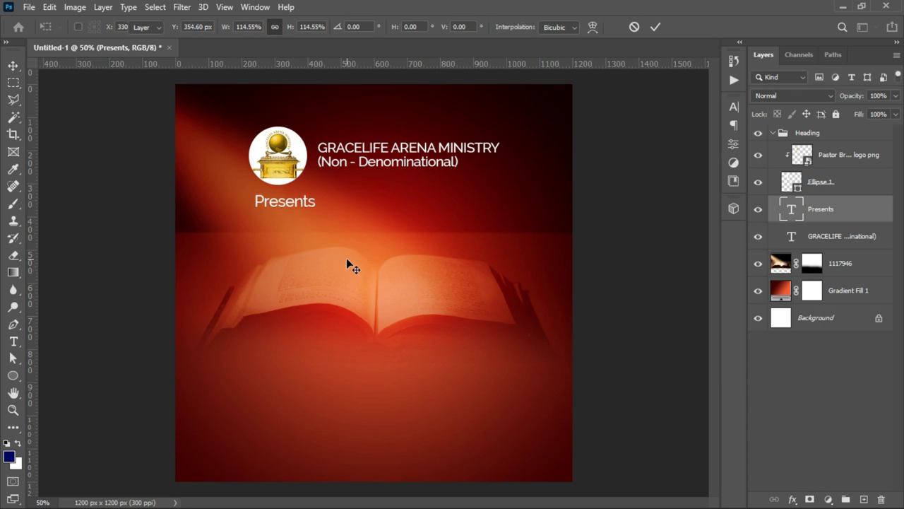
# - Move the "Presents" text layer out of the Heading group to the top of the layer stack
pyautogui.press('ctrl')
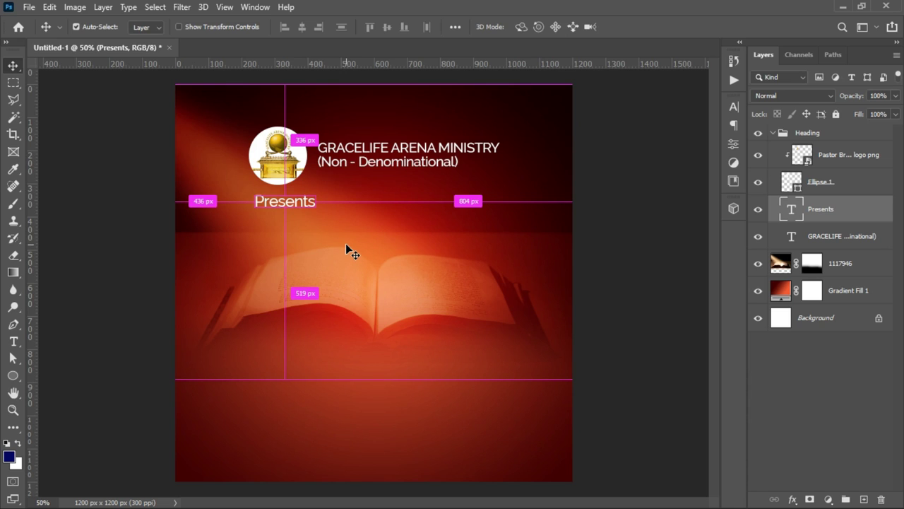
pyautogui.hotkey('ctrl', 'shift', ']')
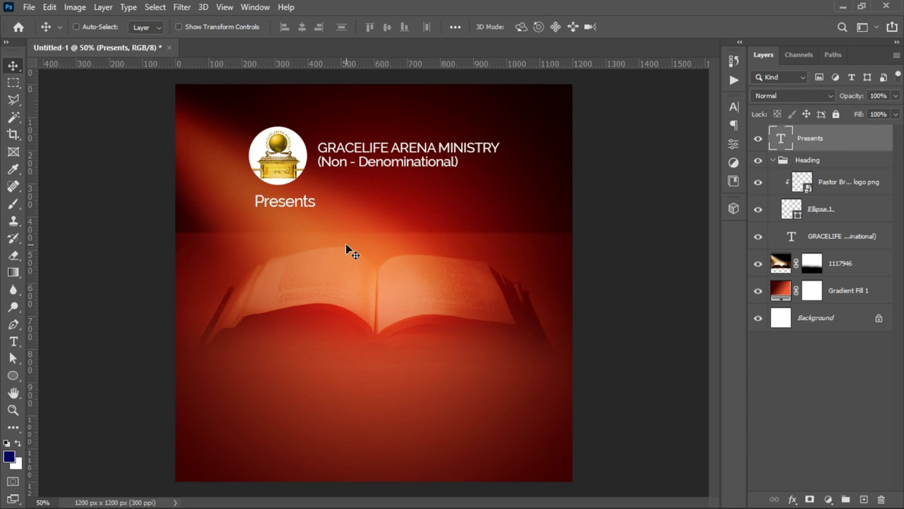
pyautogui.hotkey('ctrl', ']')
# - Duplicate the "Presents" text just below itself and change the copy to "RHEMA"
pyautogui.moveTo(307, 237)
pyautogui.mouseDown()
pyautogui.moveTo(306, 206)
pyautogui.moveTo(304, 262)
pyautogui.moveTo(297, 232)
pyautogui.mouseUp()
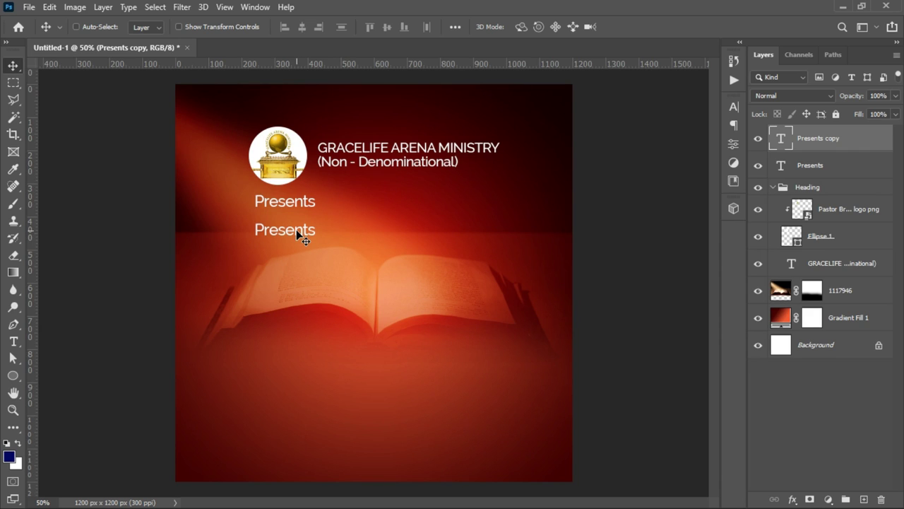
pyautogui.doubleClick(297, 229)
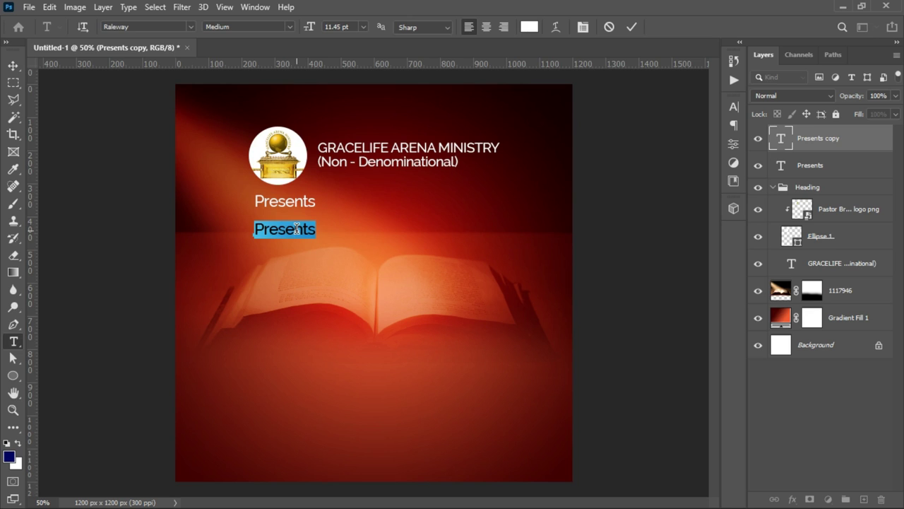
pyautogui.write('RHEMA')
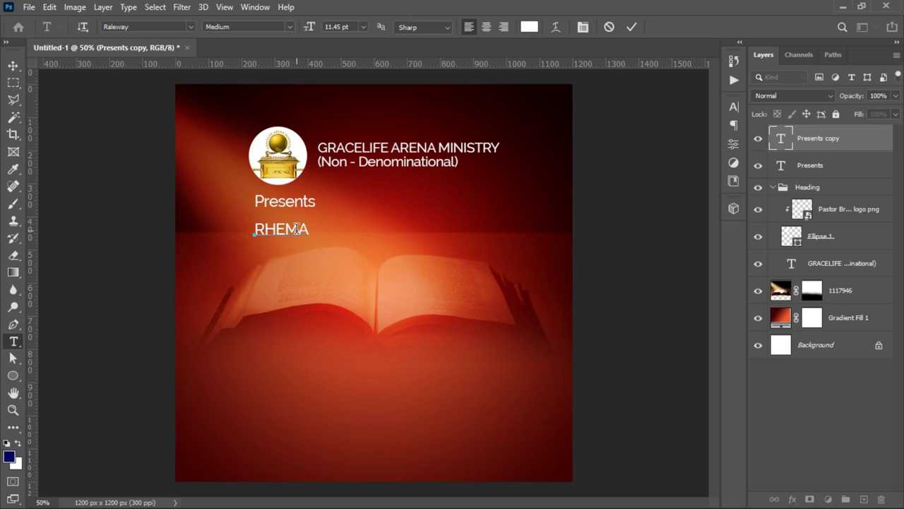
pyautogui.click(12, 65)
# - Scale the "RHEMA" text up to about 413%, keeping its lower-left corner in place
pyautogui.hotkey('ctrl', 't')
pyautogui.moveTo(311, 241); pyautogui.dragTo(479, 214)
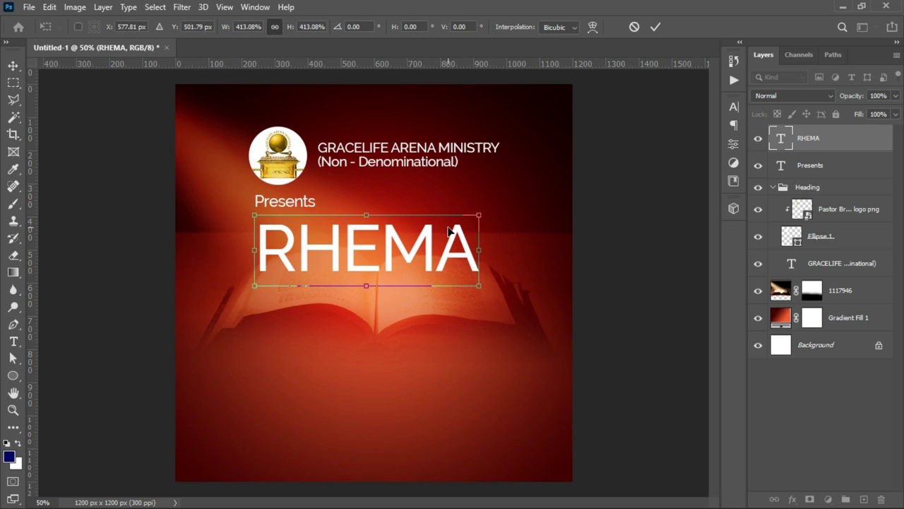
pyautogui.press('Return')
# - Set the "RHEMA" text in Trajan Pro Regular and scale it down to about 41.85 pt
pyautogui.doubleClick(427, 255)
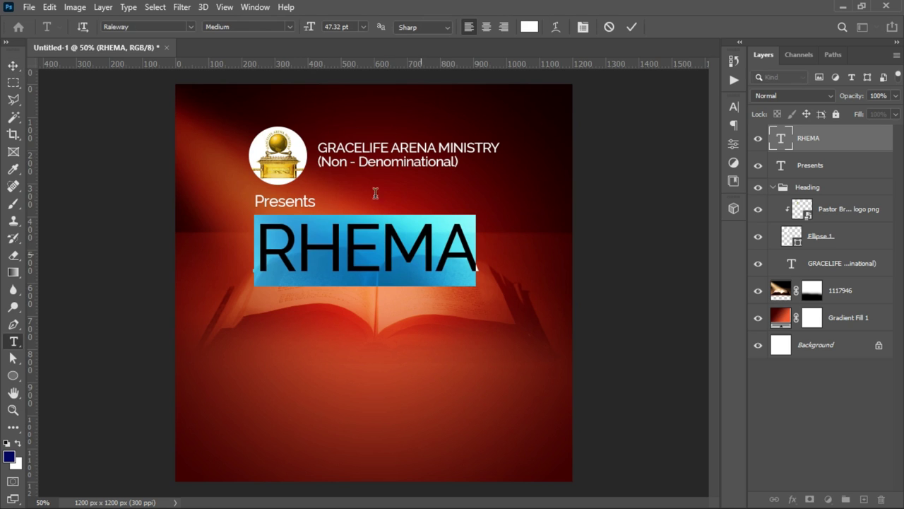
pyautogui.click(169, 28)
pyautogui.write('TRAJ')
pyautogui.click(207, 80)
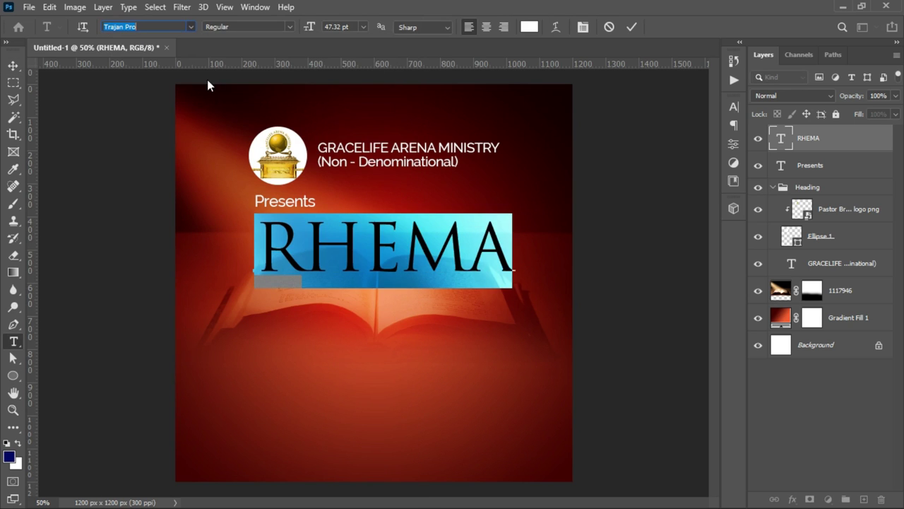
pyautogui.click(13, 65)
pyautogui.hotkey('ctrl', 't')
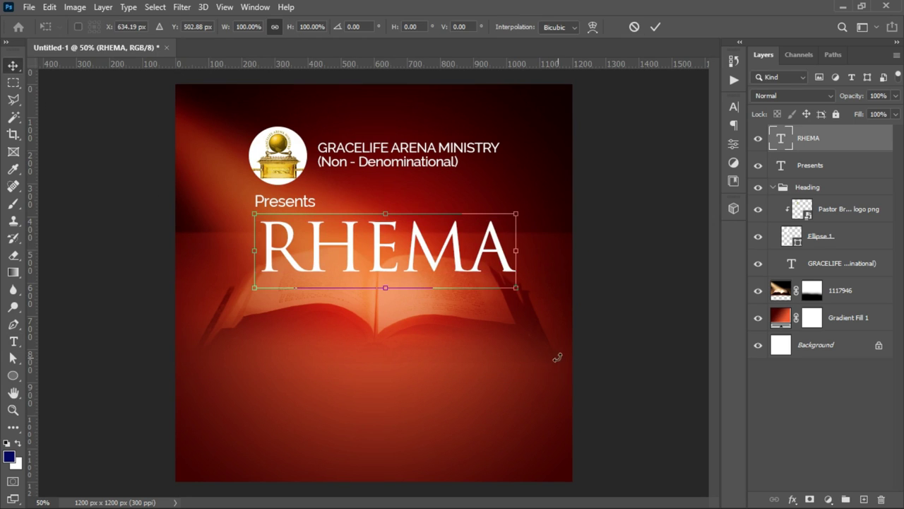
pyautogui.moveTo(516, 284); pyautogui.dragTo(474, 266)
pyautogui.press('Return')
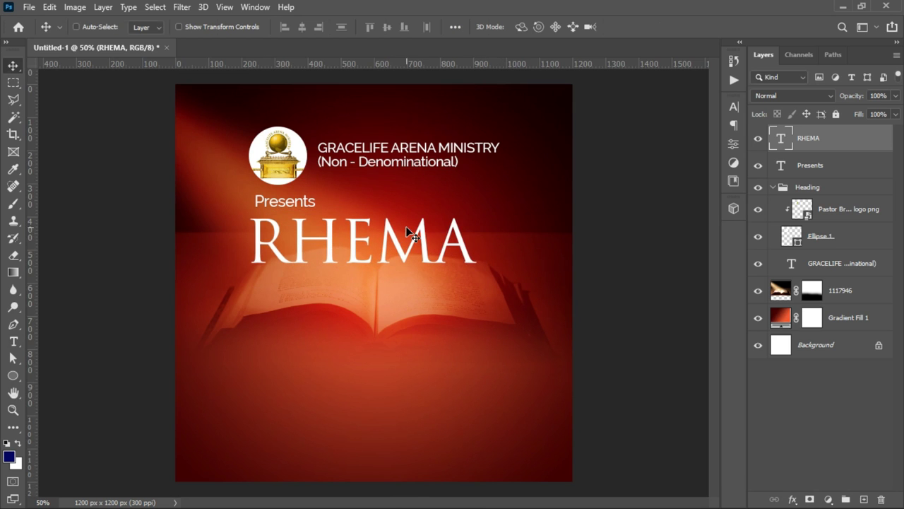
# - Duplicate the "RHEMA" text directly below itself and change the copy to "HOUR"
pyautogui.moveTo(414, 232); pyautogui.dragTo(419, 297)
pyautogui.doubleClick(419, 297)
pyautogui.write('HOUR')
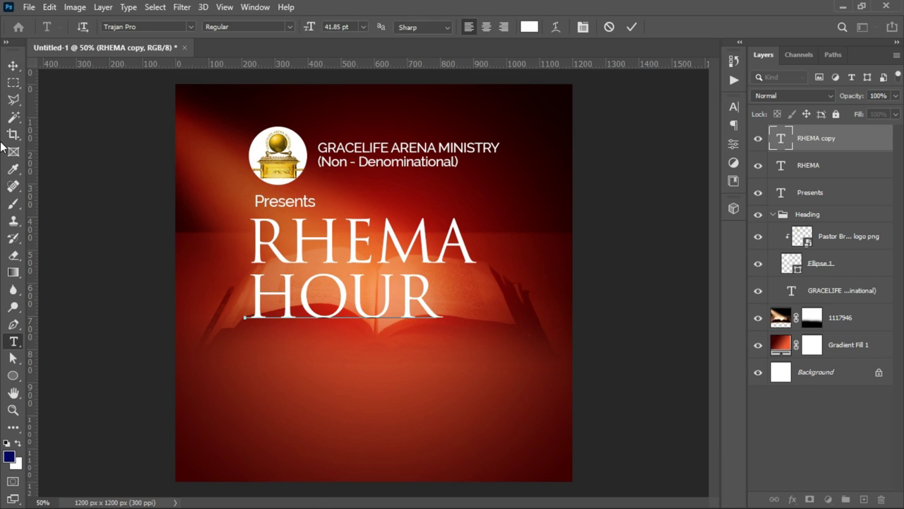
pyautogui.click(13, 65)
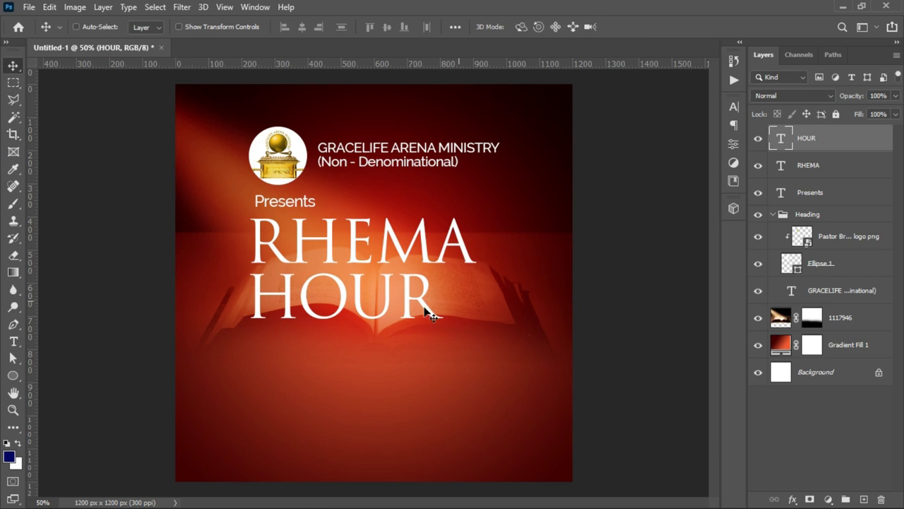
# - Place the alarm clock image 2779008 from the Online Bible Studies folder as an embedded object
pyautogui.press('z')
pyautogui.click(328, 299)
pyautogui.click(327, 301)
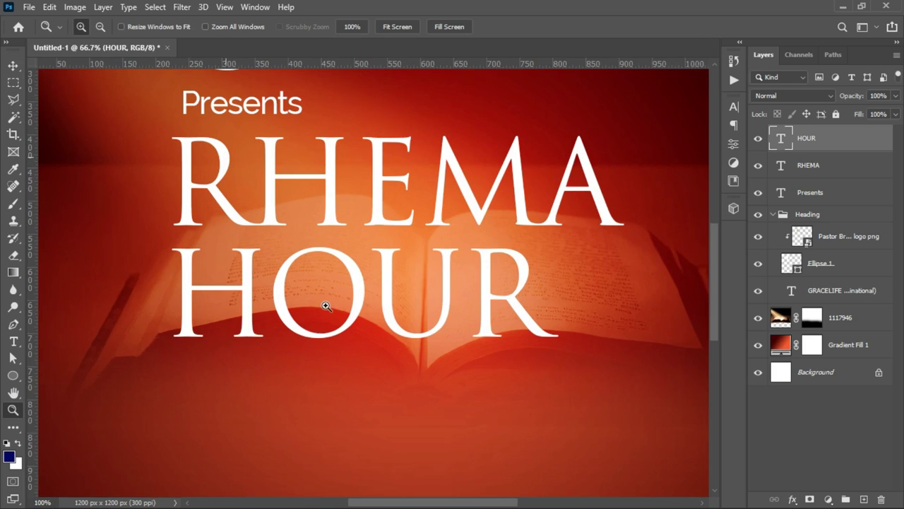
pyautogui.click(382, 306)
pyautogui.press('v')
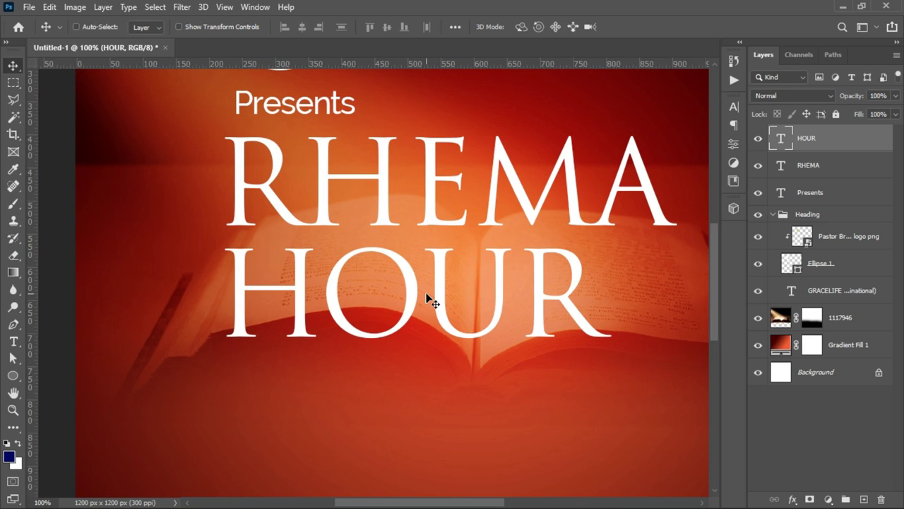
pyautogui.click(26, 6)
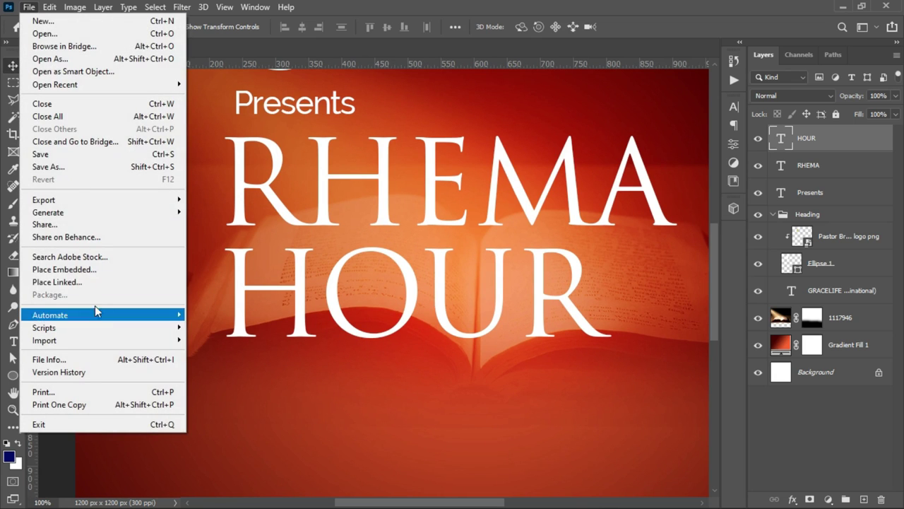
pyautogui.click(85, 207)
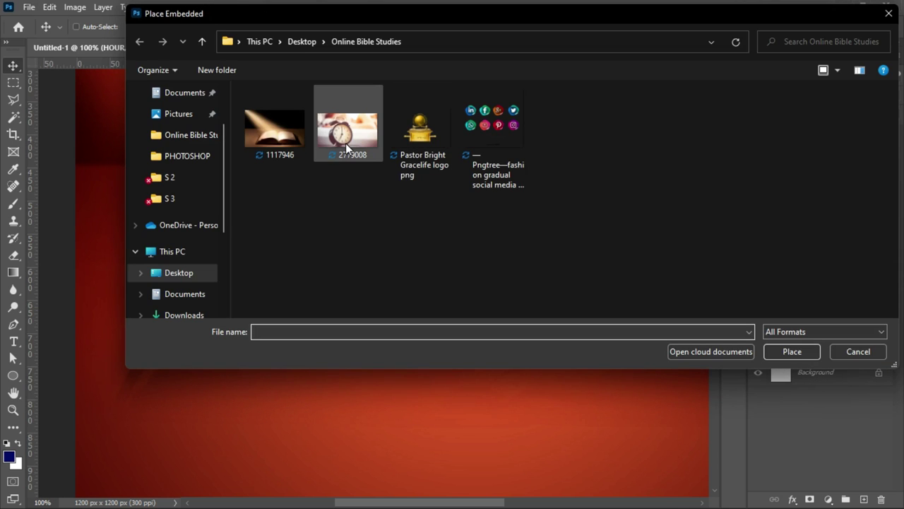
pyautogui.doubleClick(346, 142)
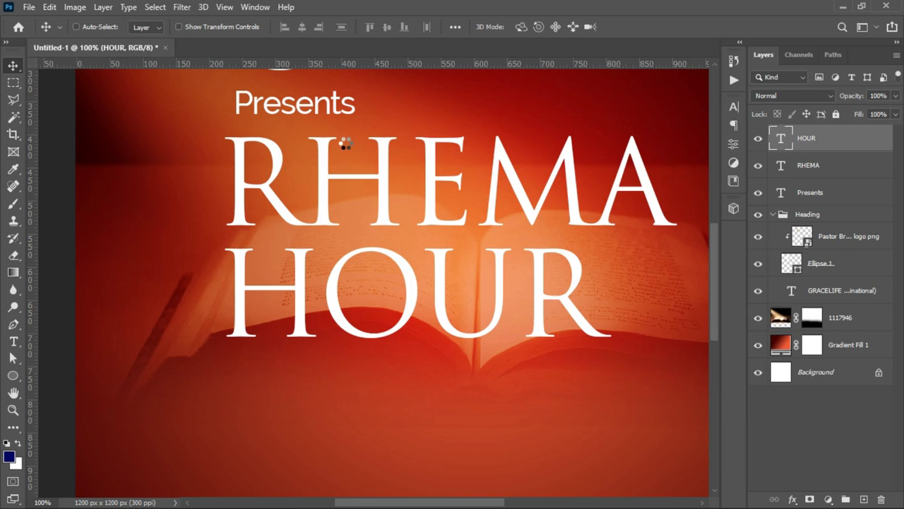
# - Scale the placed clock image down to about 2.84% and position it over the "HOUR" text
pyautogui.hotkey('ctrl', '-')
pyautogui.hotkey('ctrl', '-')
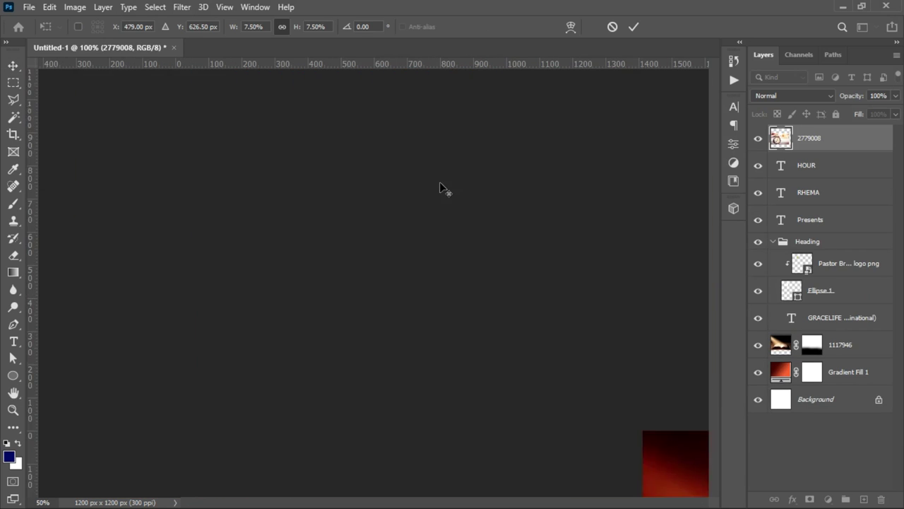
pyautogui.moveTo(535, 179); pyautogui.dragTo(364, 280)
pyautogui.moveTo(293, 343); pyautogui.dragTo(376, 298)
pyautogui.moveTo(433, 233); pyautogui.dragTo(371, 272)
pyautogui.moveTo(339, 319); pyautogui.dragTo(367, 302)
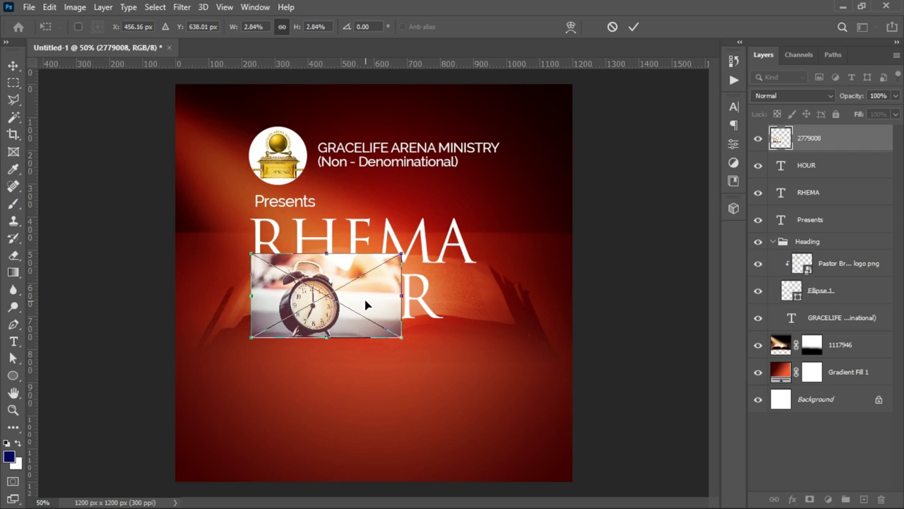
pyautogui.press('Return')
# - Move the clock image layer beneath the "HOUR" text and scale it to about 1.67% behind the letter O
pyautogui.moveTo(813, 139); pyautogui.dragTo(827, 181)
pyautogui.keyDown('ctrl'); pyautogui.click(355, 326); pyautogui.keyUp('ctrl')
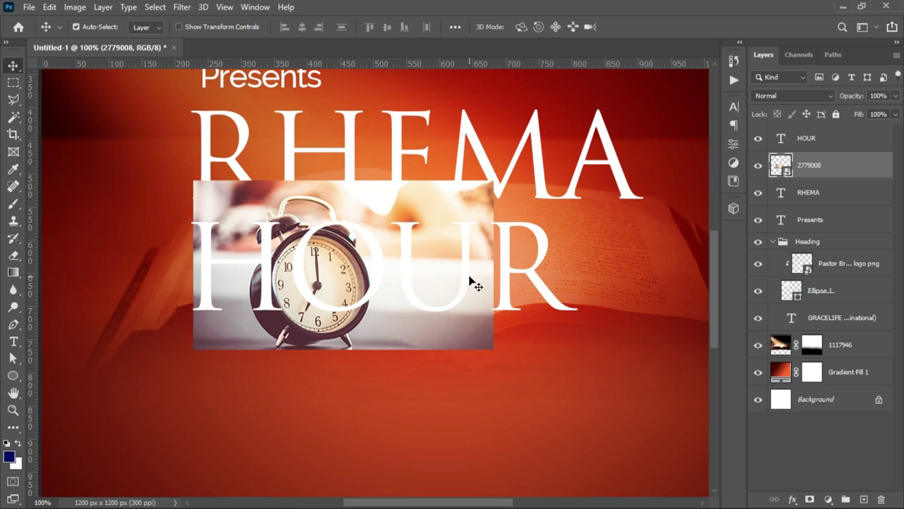
pyautogui.hotkey('ctrl', 't')
pyautogui.moveTo(502, 182); pyautogui.dragTo(372, 250)
pyautogui.moveTo(340, 283); pyautogui.dragTo(417, 247)
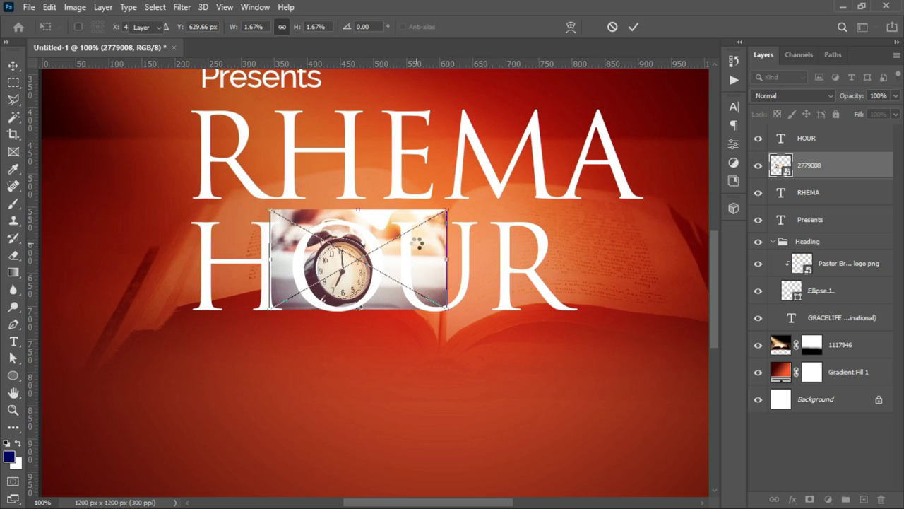
pyautogui.press('Return')
# - Rasterize the clock image layer 2779008
pyautogui.press('z')
pyautogui.click(376, 287)
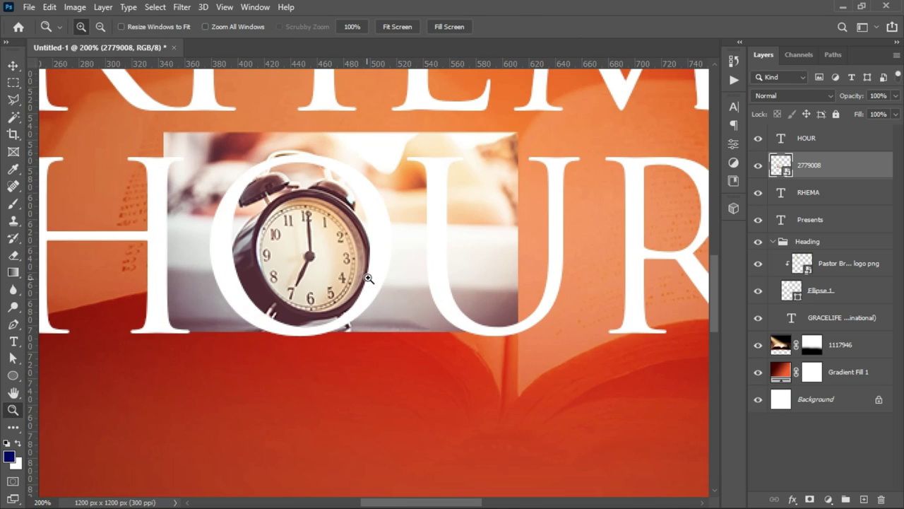
pyautogui.rightClick(842, 165)
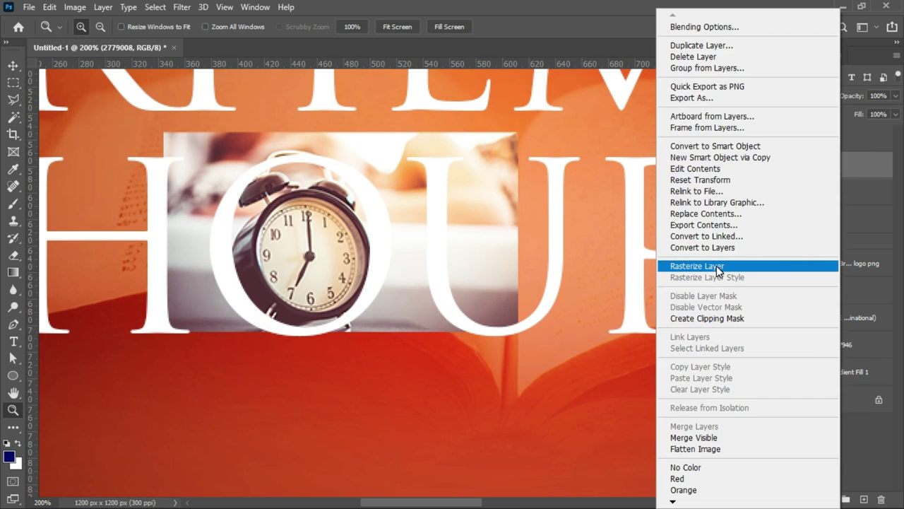
pyautogui.click(717, 267)
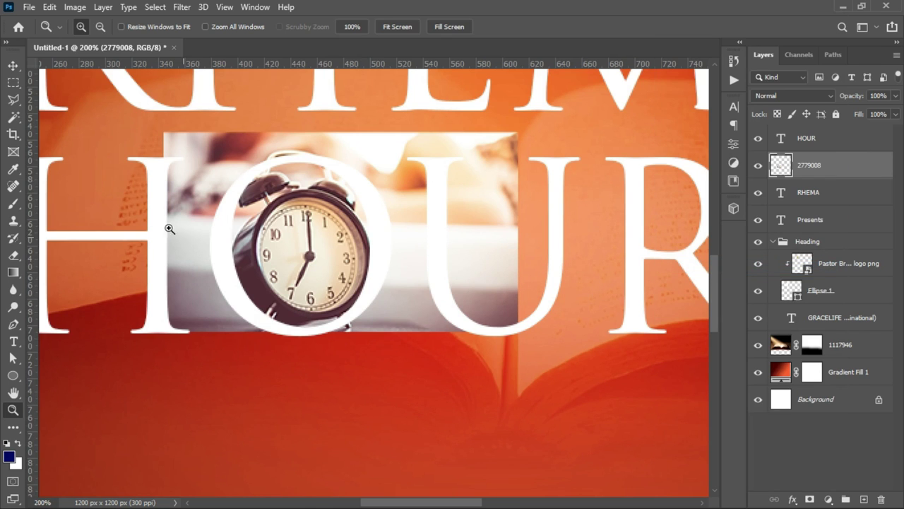
# - Erase the clock photo's surroundings outside the letter O with a 50 px eraser, leaving only the clock
pyautogui.press('e')
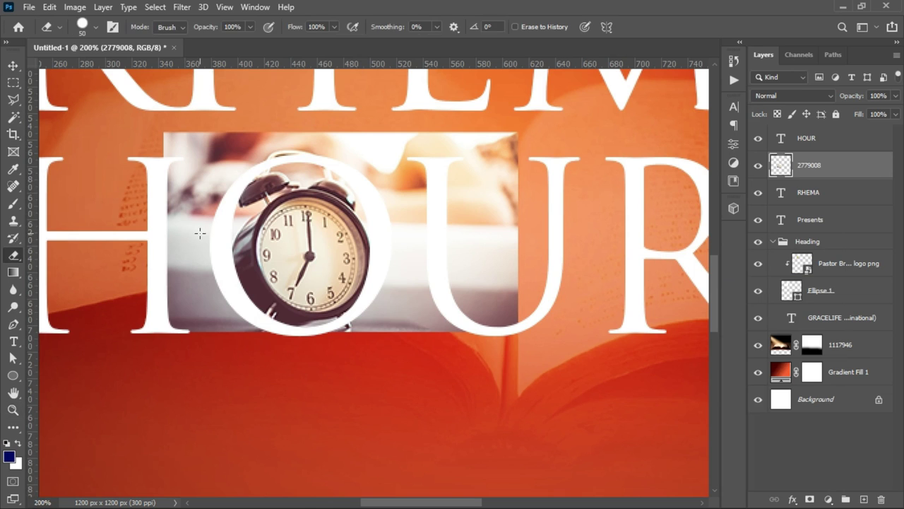
pyautogui.moveTo(186, 236)
pyautogui.mouseDown()
pyautogui.moveTo(182, 205)
pyautogui.moveTo(231, 146)
pyautogui.moveTo(198, 137)
pyautogui.moveTo(172, 165)
pyautogui.moveTo(148, 233)
pyautogui.moveTo(286, 361)
pyautogui.moveTo(319, 119)
pyautogui.moveTo(471, 212)
pyautogui.mouseUp()
pyautogui.hotkey('ctrl', '-')
pyautogui.hotkey('ctrl', '-')
pyautogui.hotkey('ctrl', '-')
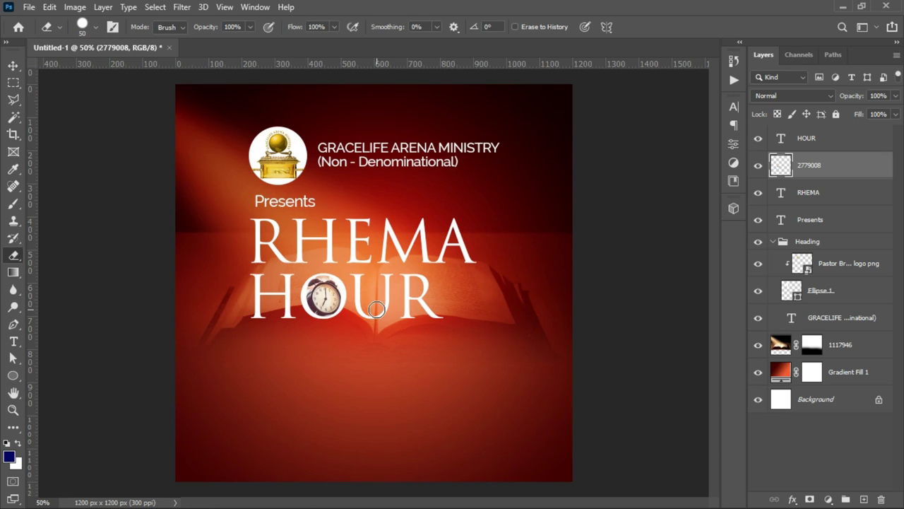
# - Draw a dark blue rounded rectangle about 626 × 88 px with a 300 px corner radius below the "HOUR" text
pyautogui.click(813, 139)
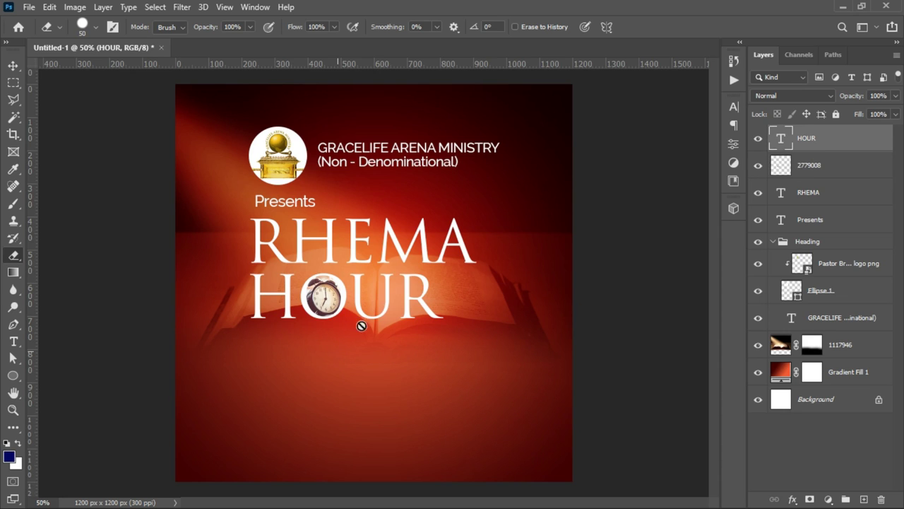
pyautogui.moveTo(13, 391); pyautogui.dragTo(70, 394)
pyautogui.hotkey('shift', 'u')
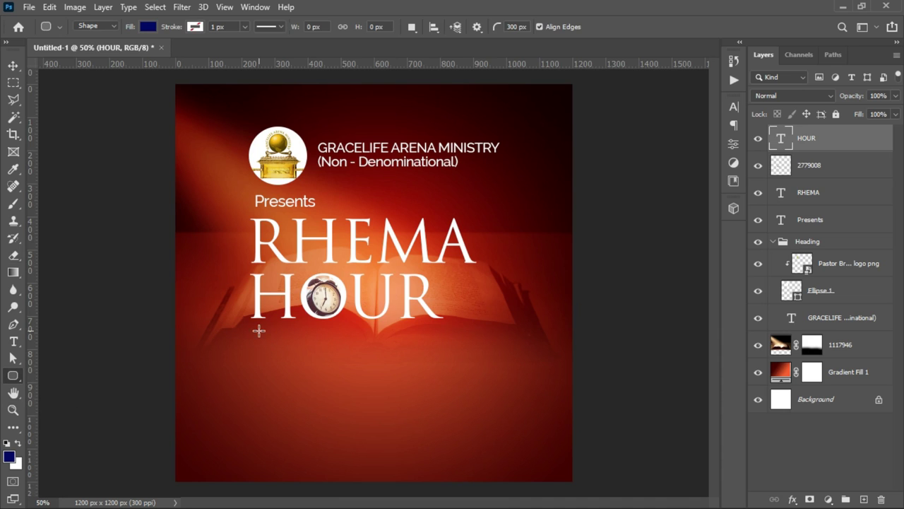
pyautogui.moveTo(255, 330); pyautogui.dragTo(459, 357)
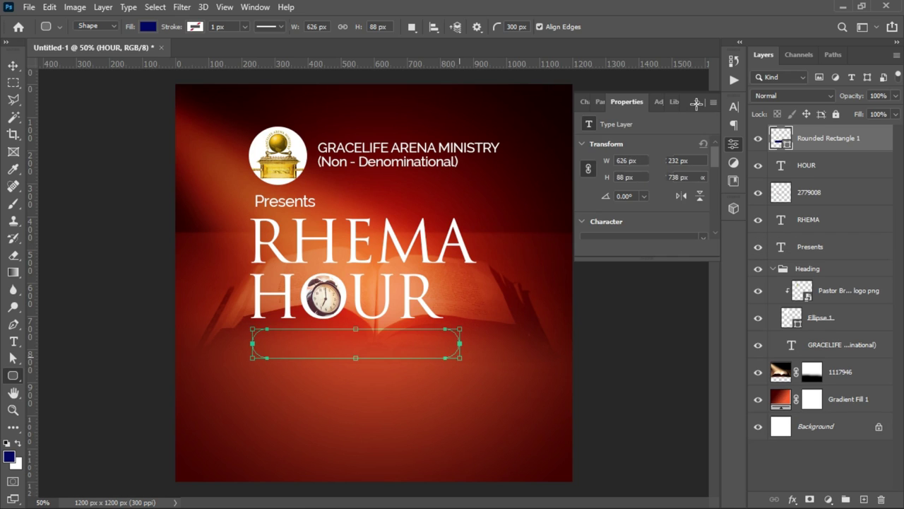
pyautogui.press('v')
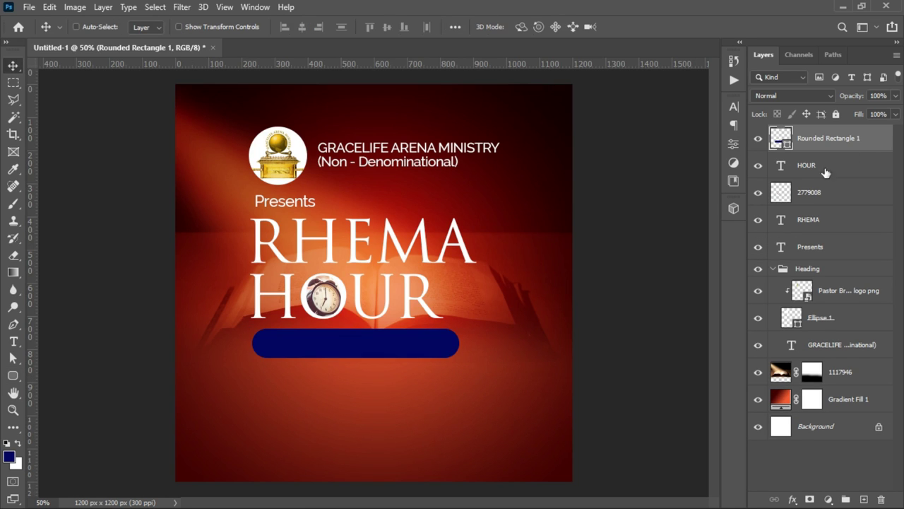
# - Add a linear Gradient Overlay to the rounded rectangle below "HOUR", using the orange-to-yellow preset
pyautogui.rightClick(866, 138)
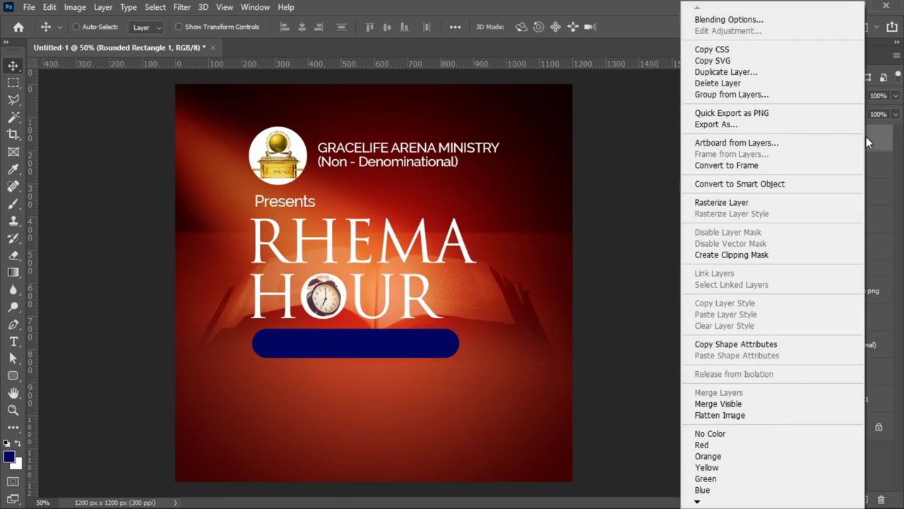
pyautogui.click(751, 18)
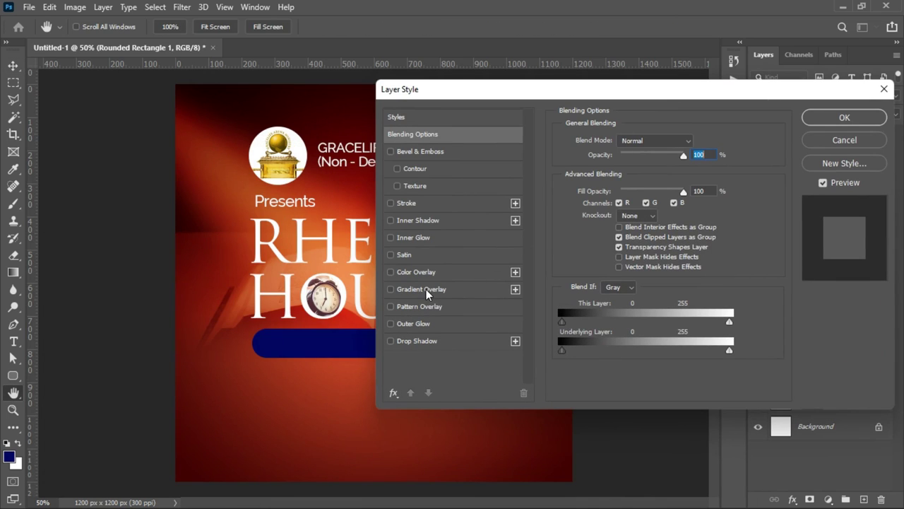
pyautogui.click(426, 288)
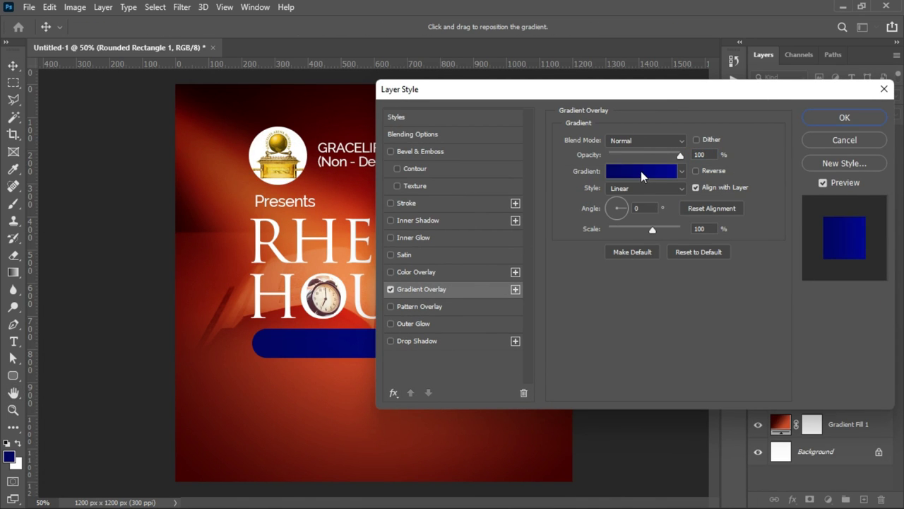
pyautogui.click(641, 171)
pyautogui.scroll(-8, 713, 174)
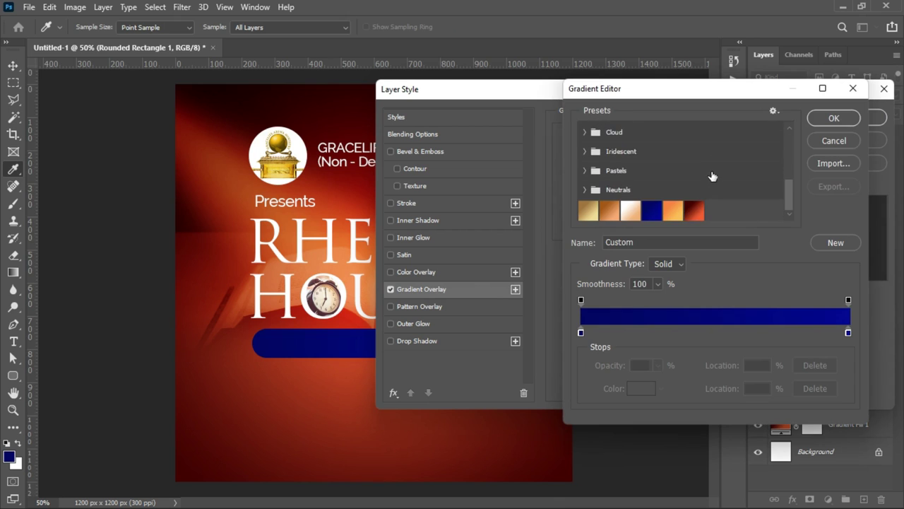
pyautogui.click(675, 211)
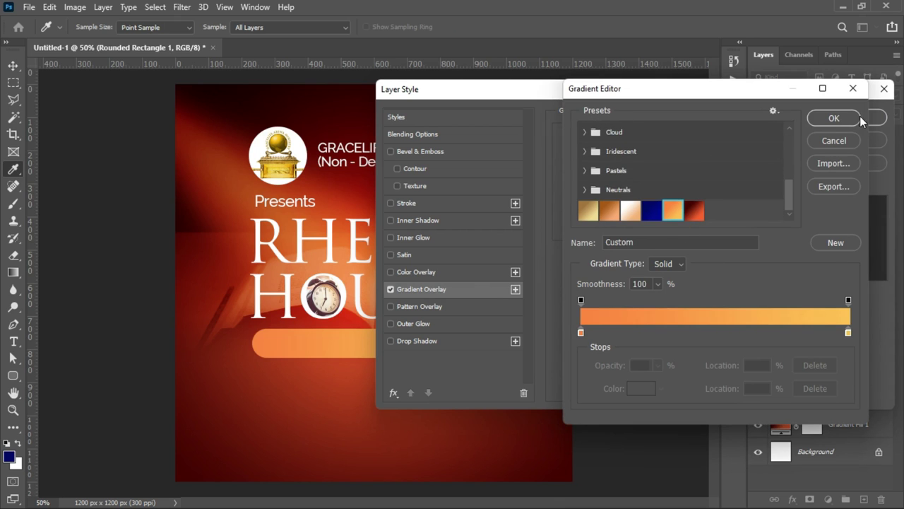
# - Keep ff8839 at the 0% stop and ffc24c at the 100% stop of the overlay gradient and apply the layer style
pyautogui.click(581, 333)
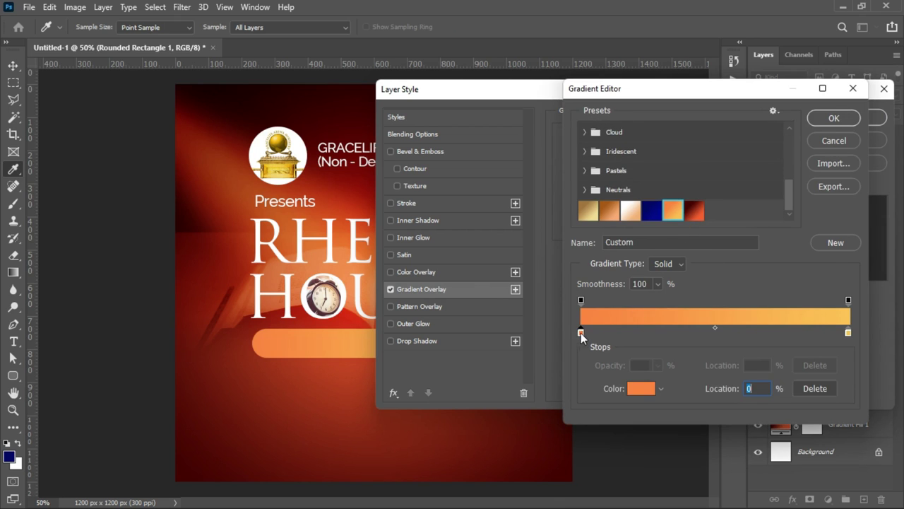
pyautogui.click(634, 389)
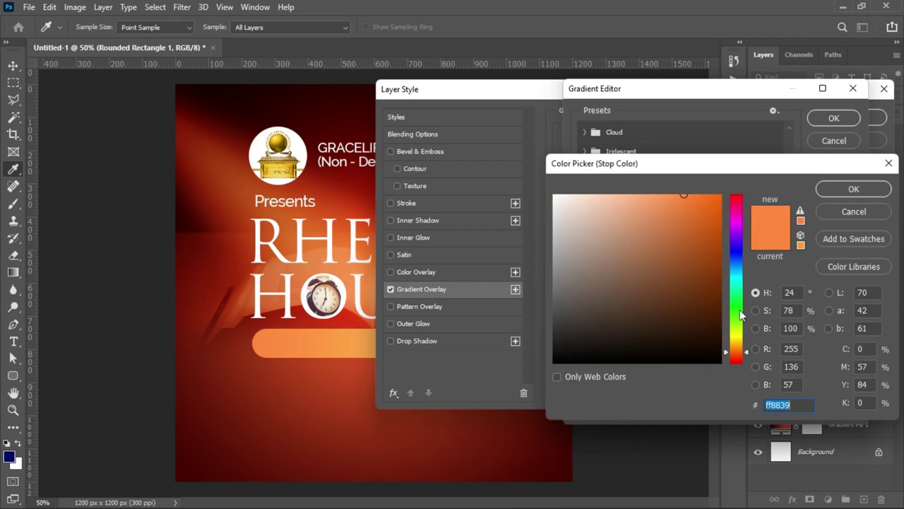
pyautogui.click(849, 191)
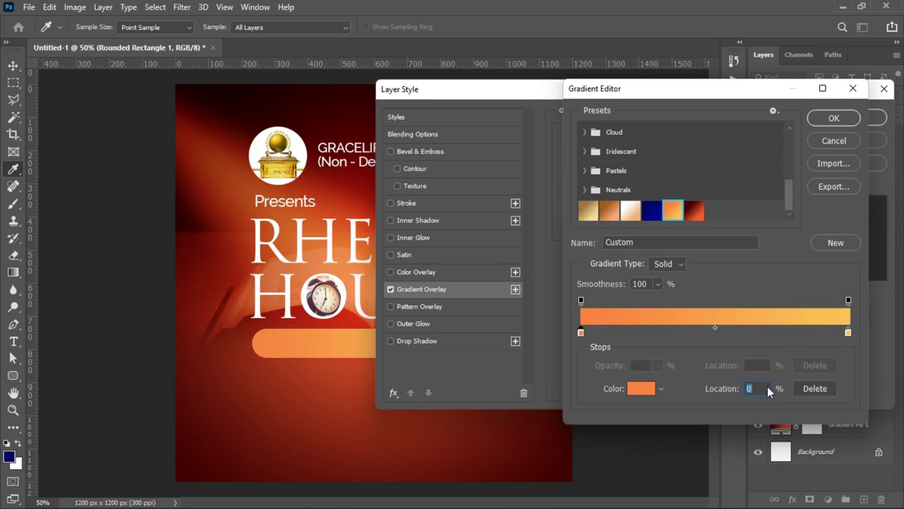
pyautogui.click(849, 332)
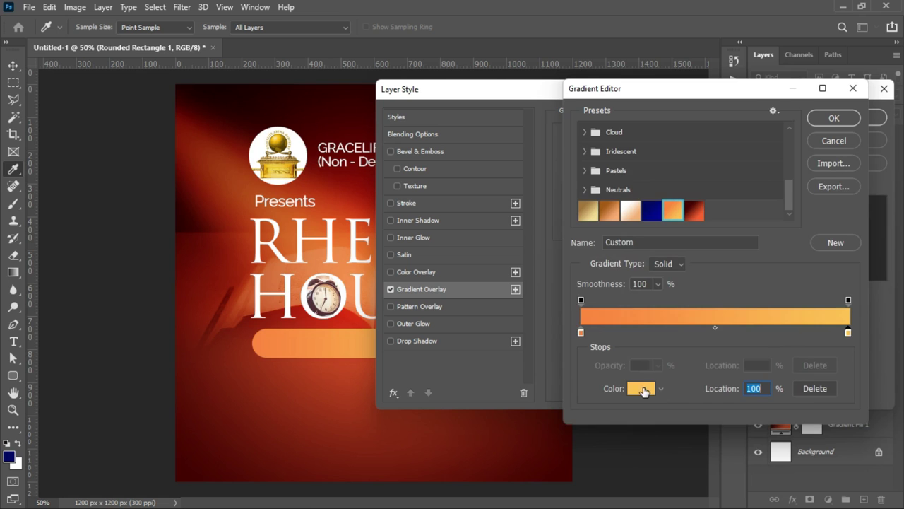
pyautogui.click(641, 388)
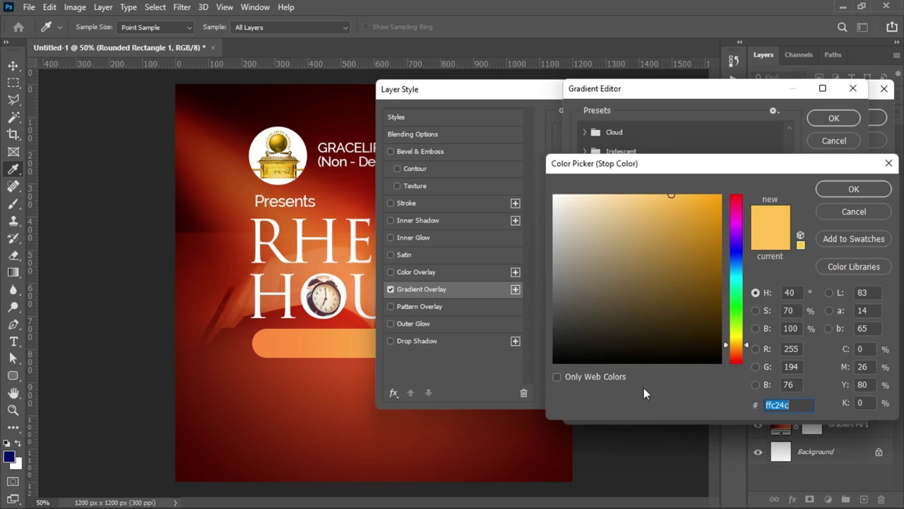
pyautogui.click(853, 191)
pyautogui.click(830, 118)
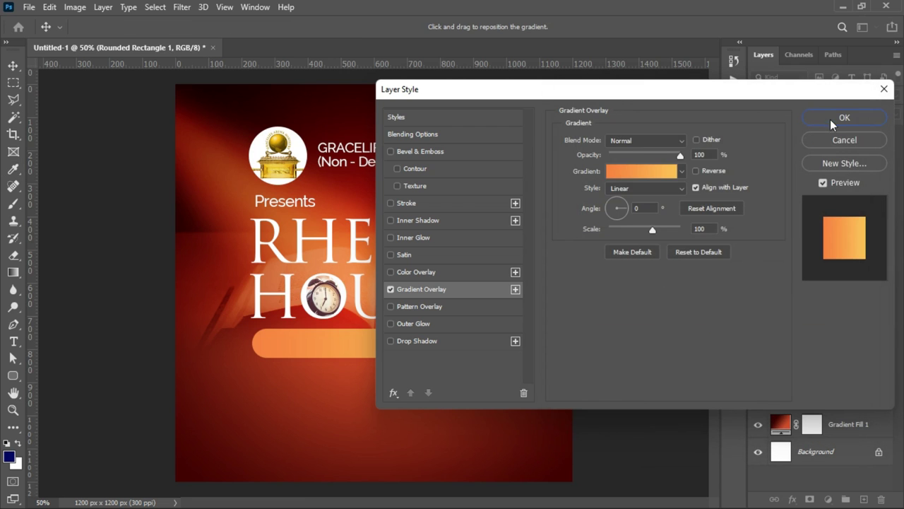
pyautogui.click(838, 119)
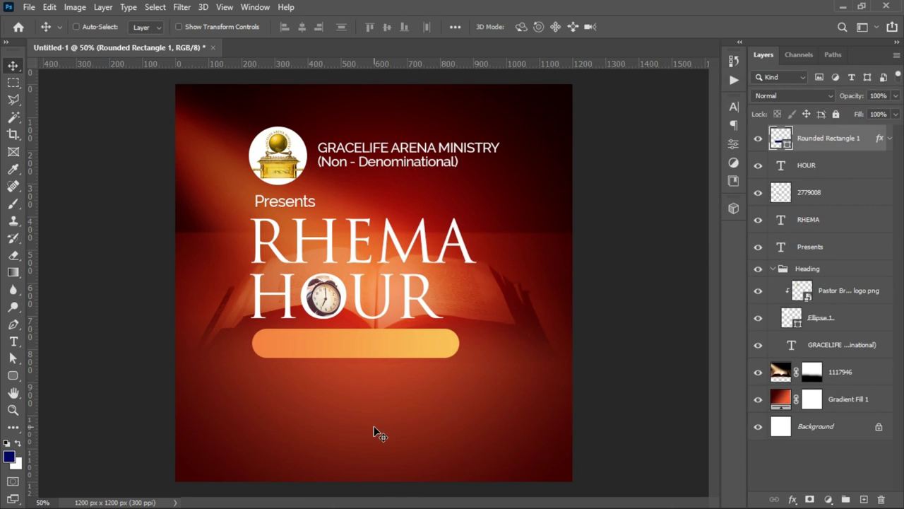
# - Copy "ONLINE BIBLE TEACHINGS" from the Notepad flyer notes and paste it as a new text line below the orange rounded rectangle
pyautogui.press('t')
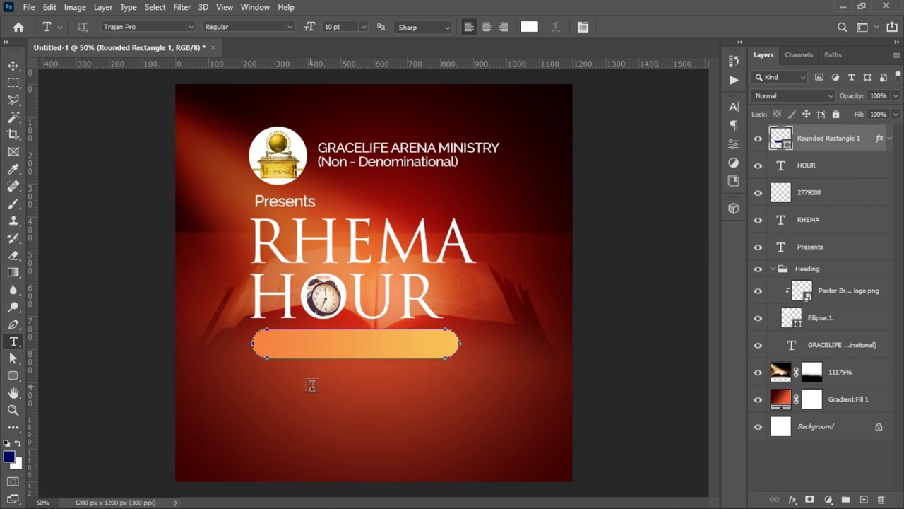
pyautogui.click(843, 6)
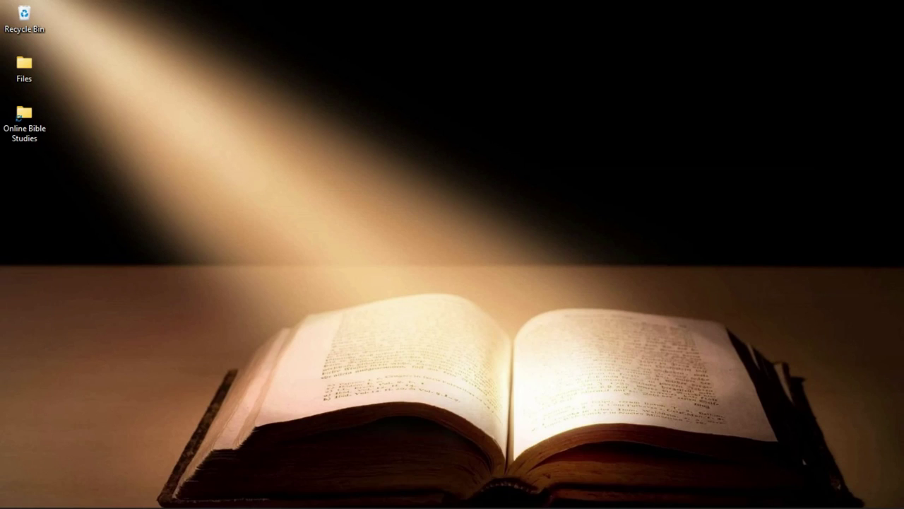
pyautogui.click(598, 493)
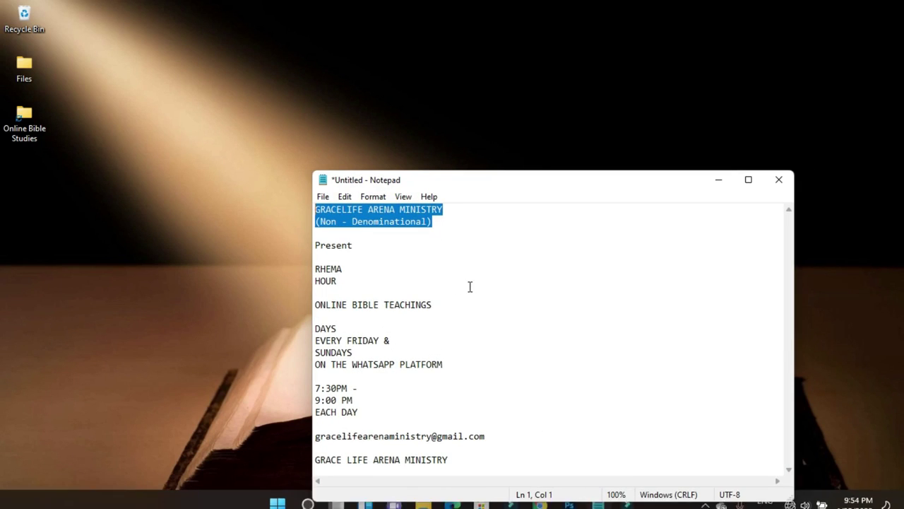
pyautogui.click(430, 326)
pyautogui.moveTo(448, 304); pyautogui.dragTo(278, 307)
pyautogui.hotkey('ctrl', 'c')
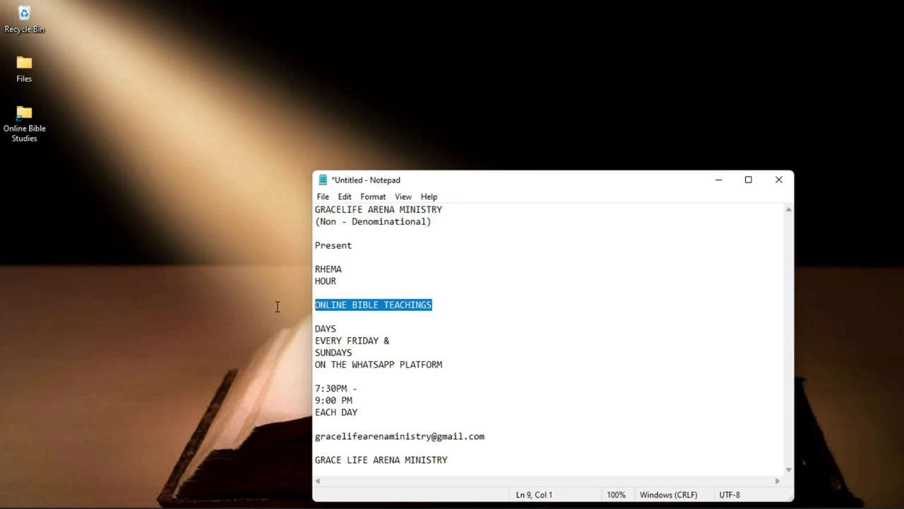
pyautogui.hotkey('alt', 'Tab')
pyautogui.click(408, 397)
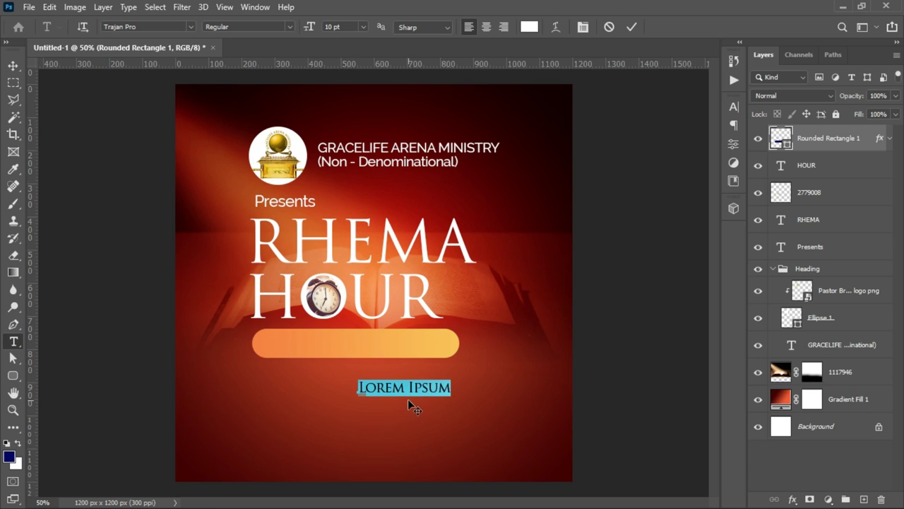
pyautogui.hotkey('ctrl', 'v')
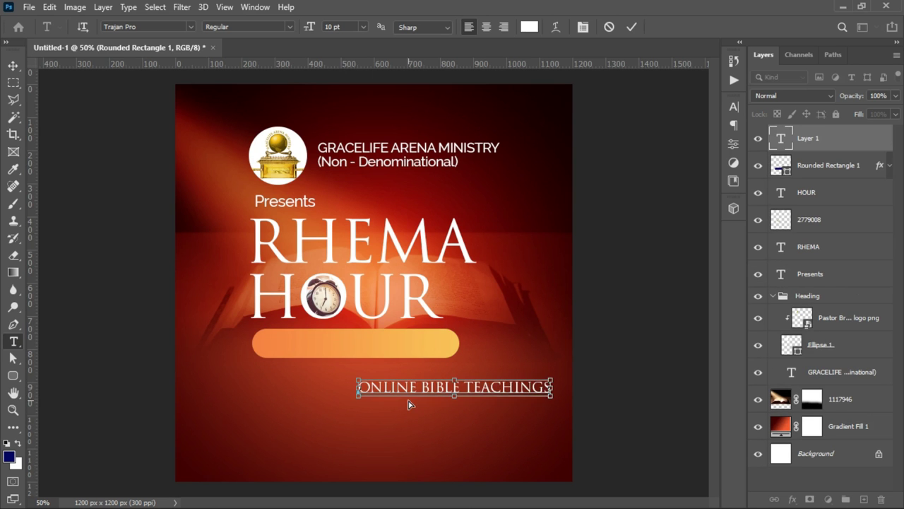
# - Set the "ONLINE BIBLE TEACHINGS" text to Poppins Medium, place it on the orange rounded rectangle and scale it to about 113.33%
pyautogui.hotkey('ctrl', 'a')
pyautogui.click(159, 28)
pyautogui.write('poppi')
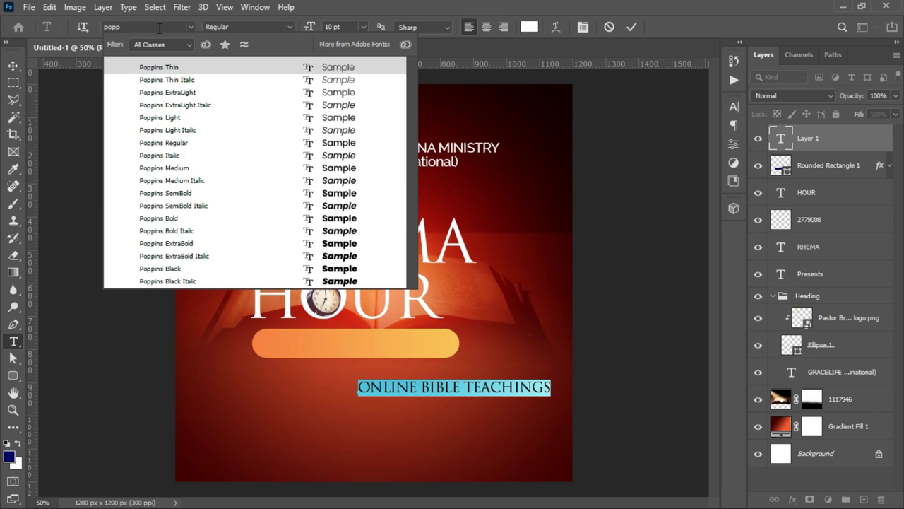
pyautogui.click(185, 170)
pyautogui.click(13, 65)
pyautogui.moveTo(446, 388); pyautogui.dragTo(448, 358)
pyautogui.hotkey('ctrl', 't')
pyautogui.moveTo(280, 334); pyautogui.dragTo(267, 334)
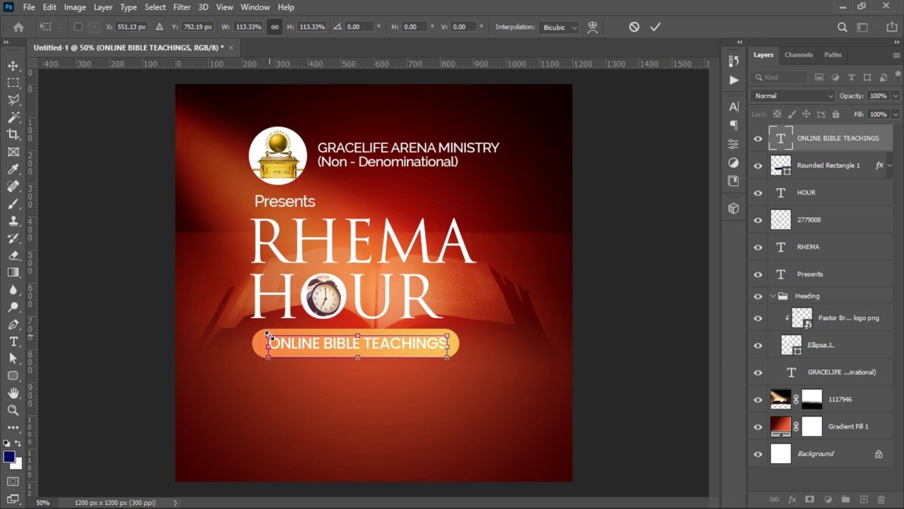
pyautogui.press('Return')
# - Move the "Presents" text layer into the Heading group and collapse the group
pyautogui.moveTo(822, 275); pyautogui.dragTo(816, 311)
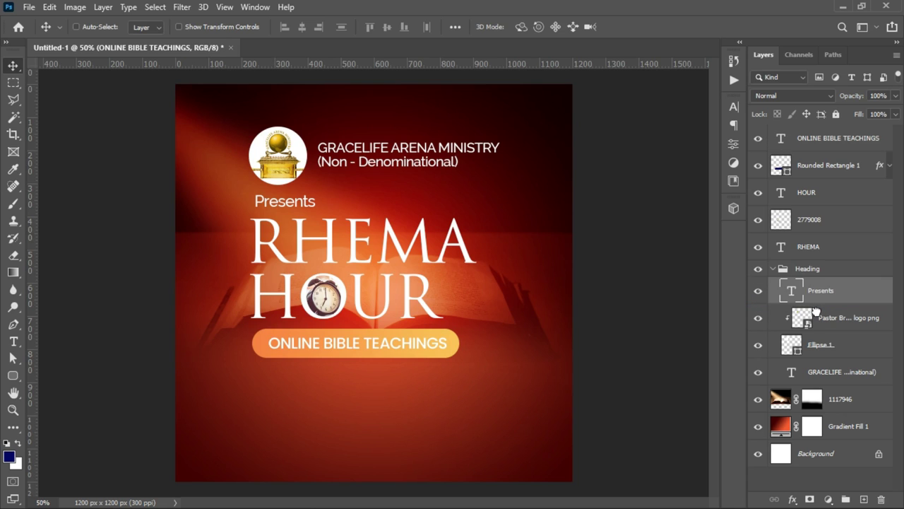
pyautogui.click(778, 270)
pyautogui.click(773, 269)
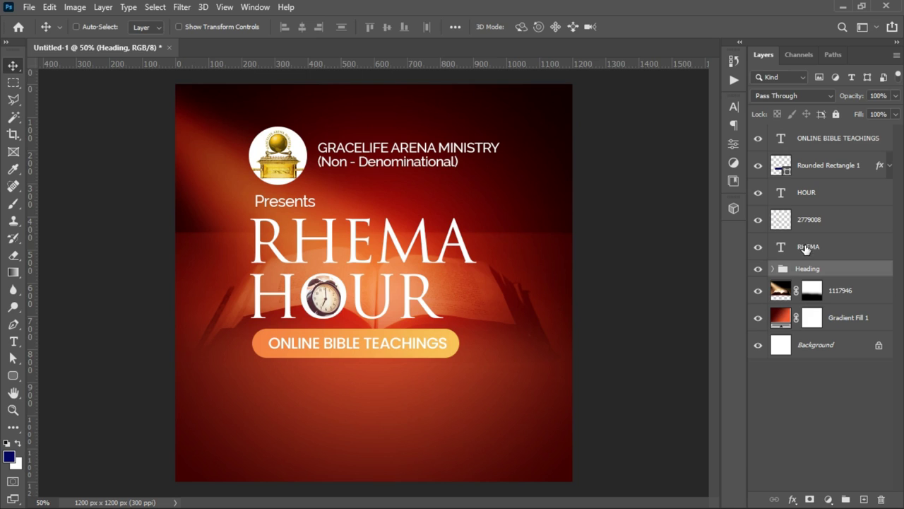
# - Group the layers from "RHEMA" through "ONLINE BIBLE TEACHINGS" as "Main" and check the Main and Heading groups by toggling their visibility
pyautogui.hotkey('alt', ']')
pyautogui.keyDown('shift'); pyautogui.click(828, 140); pyautogui.keyUp('shift')
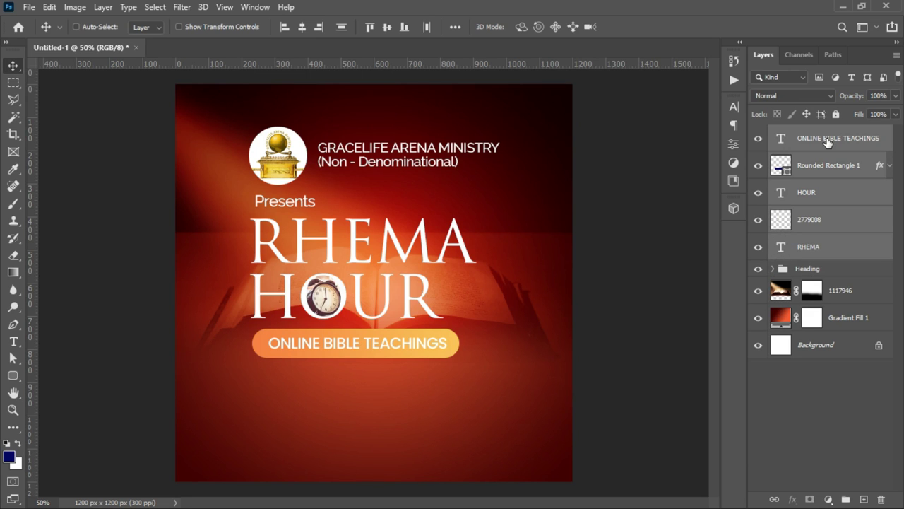
pyautogui.hotkey('ctrl', 'g')
pyautogui.doubleClick(807, 132)
pyautogui.write('Main')
pyautogui.press('Return')
pyautogui.click(758, 135)
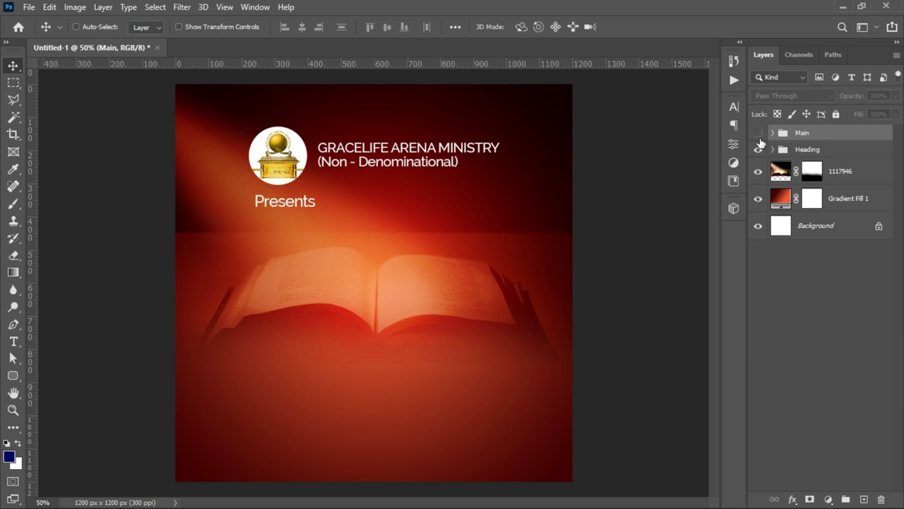
pyautogui.click(758, 134)
pyautogui.click(758, 149)
pyautogui.click(758, 150)
# - Draw a rectangle about 1292 × 378 px across the lower part of the flyer, extending past the canvas edges
pyautogui.click(13, 375)
pyautogui.rightClick(14, 375)
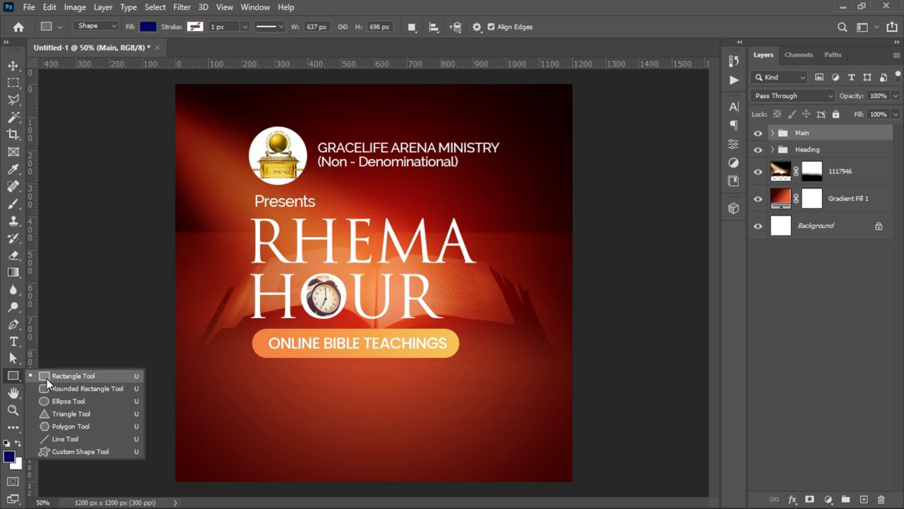
pyautogui.click(47, 378)
pyautogui.moveTo(163, 371); pyautogui.dragTo(591, 505)
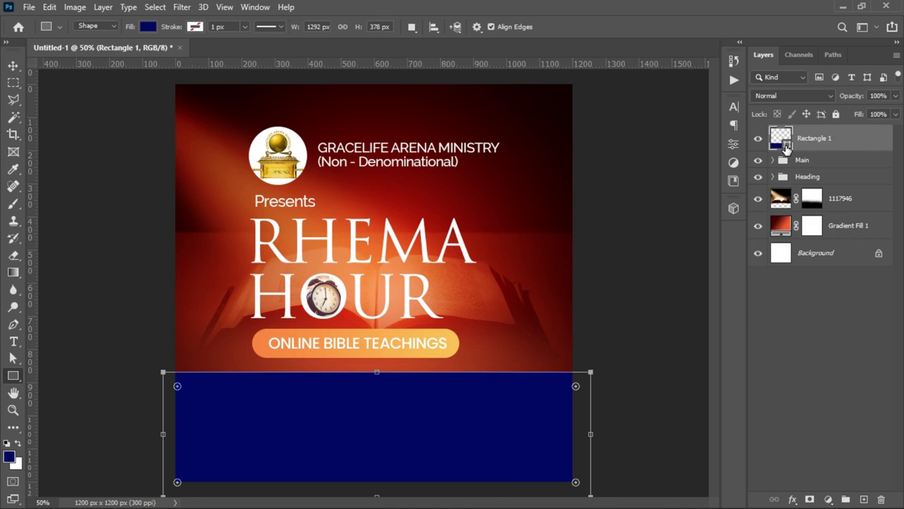
# - Change the lower rectangle's fill to white (ffffff) and move it up slightly
pyautogui.doubleClick(781, 138)
pyautogui.moveTo(670, 263); pyautogui.dragTo(555, 196)
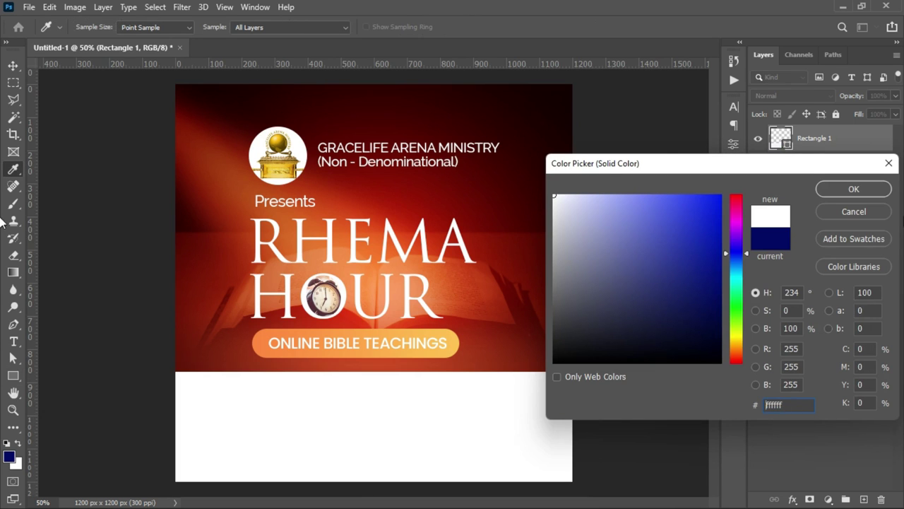
pyautogui.click(854, 189)
pyautogui.press('v')
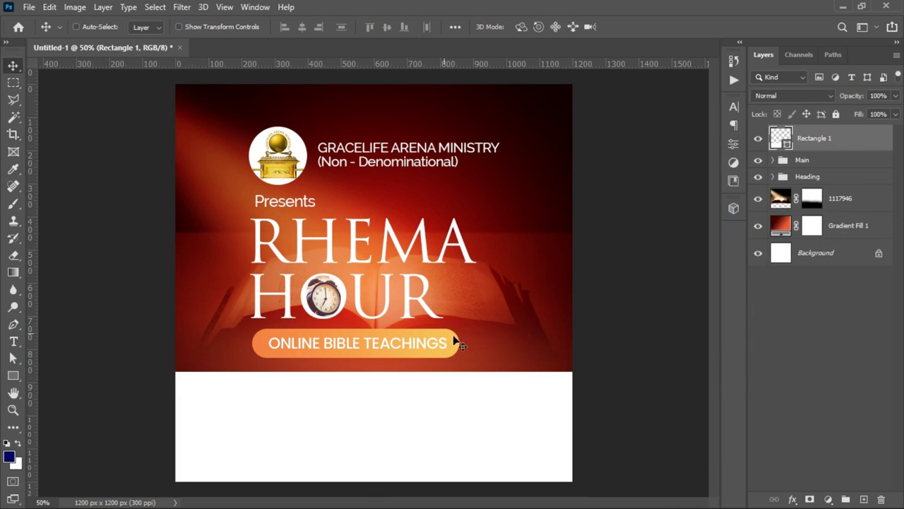
pyautogui.moveTo(474, 350); pyautogui.dragTo(473, 345)
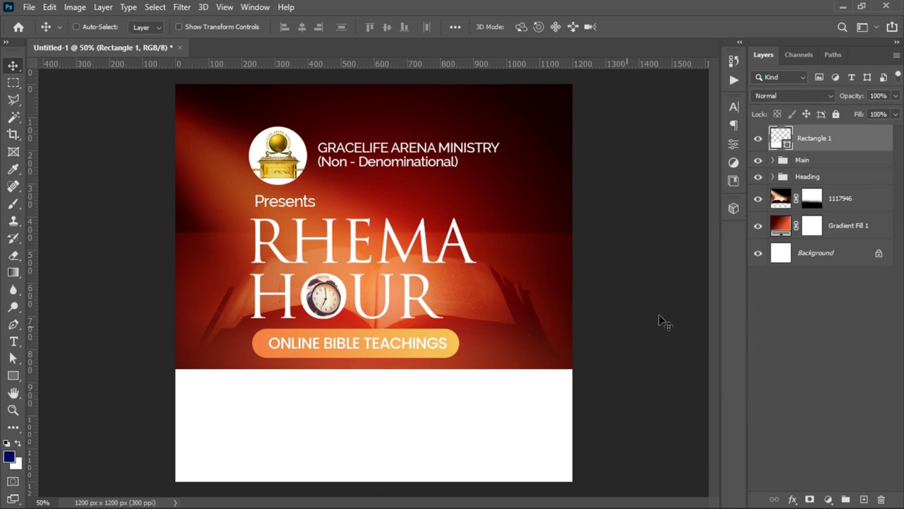
# - Move the Heading group up toward the flyer's upper edge and nudge the Main group up beneath "Presents"
pyautogui.click(809, 178)
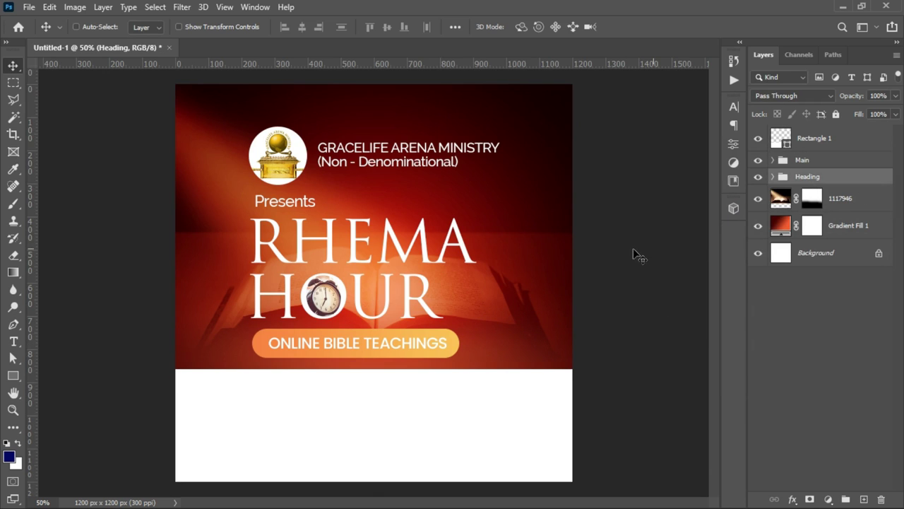
pyautogui.moveTo(397, 175); pyautogui.dragTo(400, 161)
pyautogui.click(806, 161)
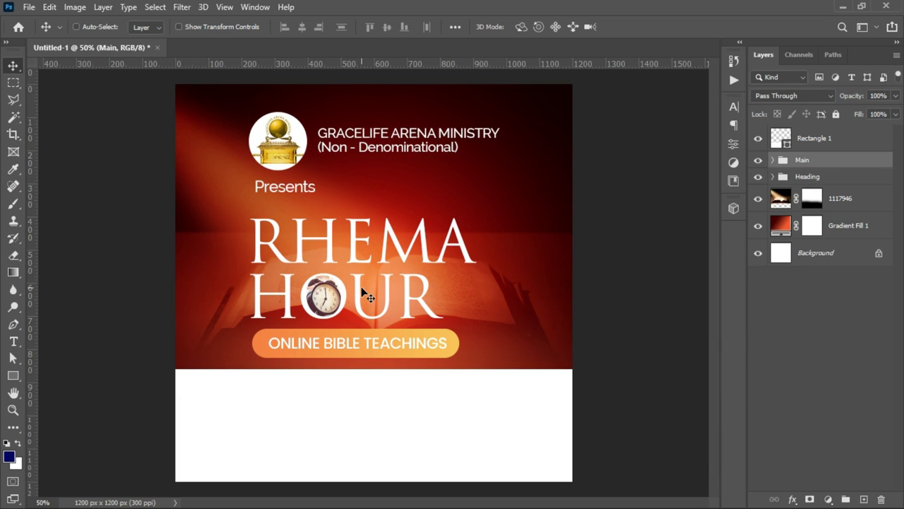
pyautogui.press('Up')
pyautogui.press('Up')
pyautogui.press('Up')
pyautogui.press('Up')
pyautogui.press('Up')
pyautogui.press('Up')
pyautogui.press('Up')
pyautogui.press('Up')
pyautogui.press('Up')
pyautogui.press('Up')
pyautogui.press('Up')
pyautogui.press('Up')
pyautogui.press('Up')
pyautogui.press('Up')
pyautogui.press('Up')
pyautogui.press('Up')
pyautogui.press('Up')
pyautogui.press('Up')
pyautogui.press('Up')
pyautogui.press('Up')
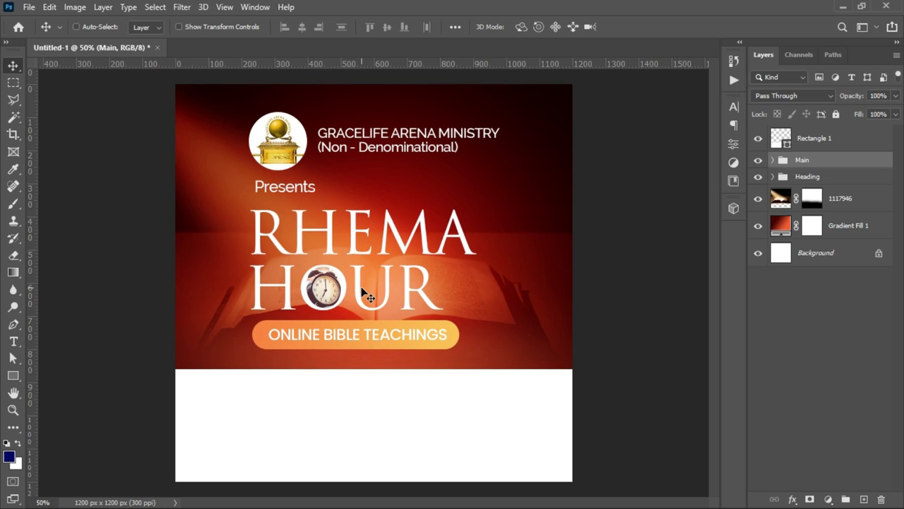
# - Draw a rectangle about 242 × 82 px in the upper part of the white panel
pyautogui.keyDown('ctrl'); pyautogui.click(369, 390); pyautogui.keyUp('ctrl')
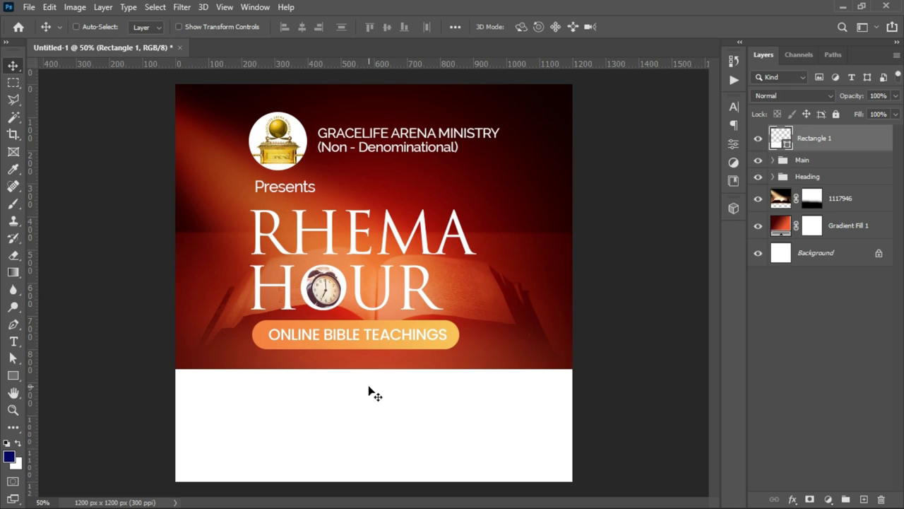
pyautogui.click(12, 376)
pyautogui.moveTo(248, 383); pyautogui.dragTo(328, 411)
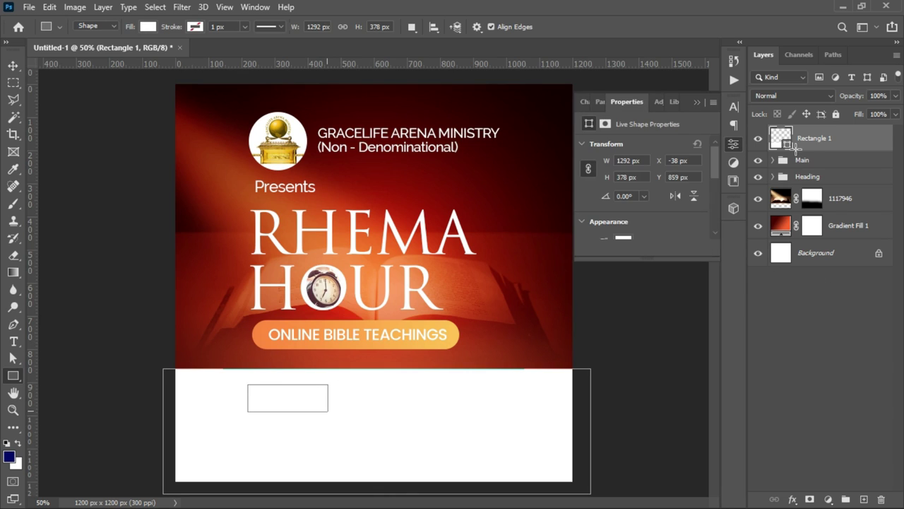
# - Set the small rectangle's fill to dark brown (6a2202), starting from a red sampled off the flyer background
pyautogui.click(545, 119)
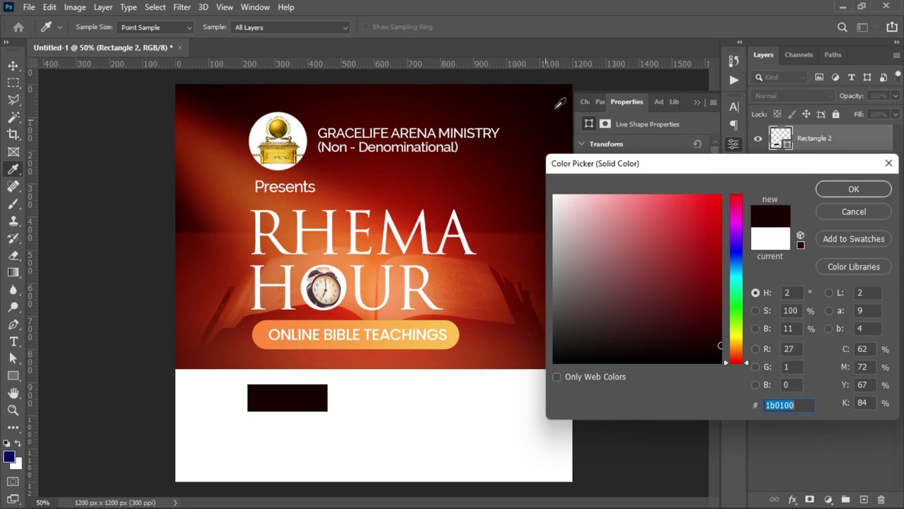
pyautogui.moveTo(529, 153); pyautogui.dragTo(530, 230)
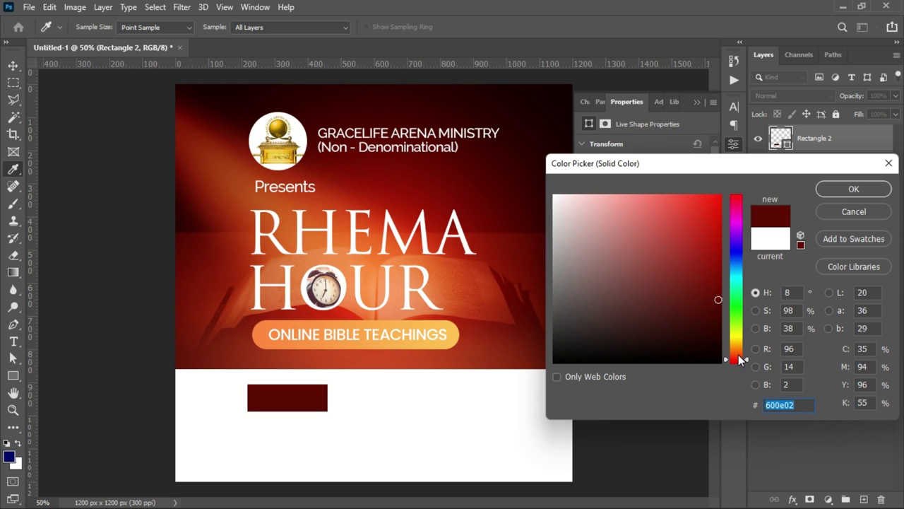
pyautogui.click(739, 355)
pyautogui.moveTo(718, 292); pyautogui.dragTo(719, 294)
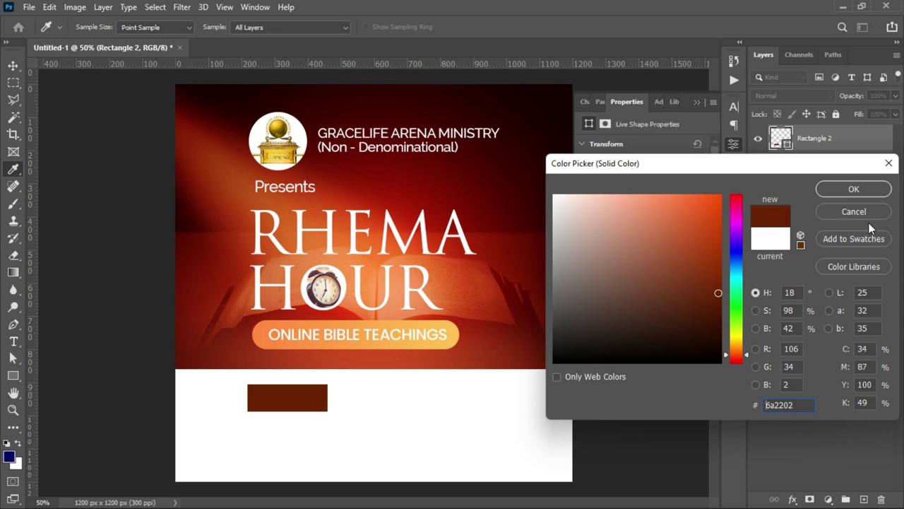
pyautogui.click(847, 192)
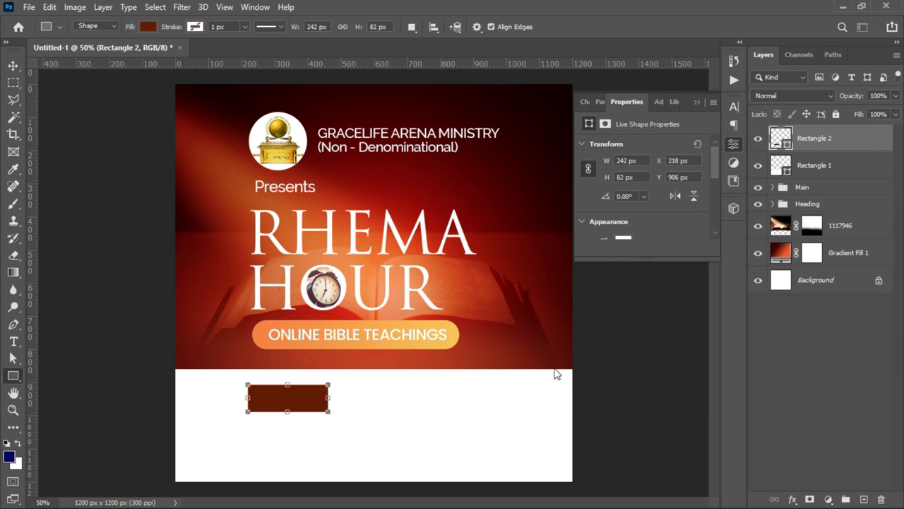
# - Duplicate the brown rectangle and place the copy just beneath the original
pyautogui.press('v')
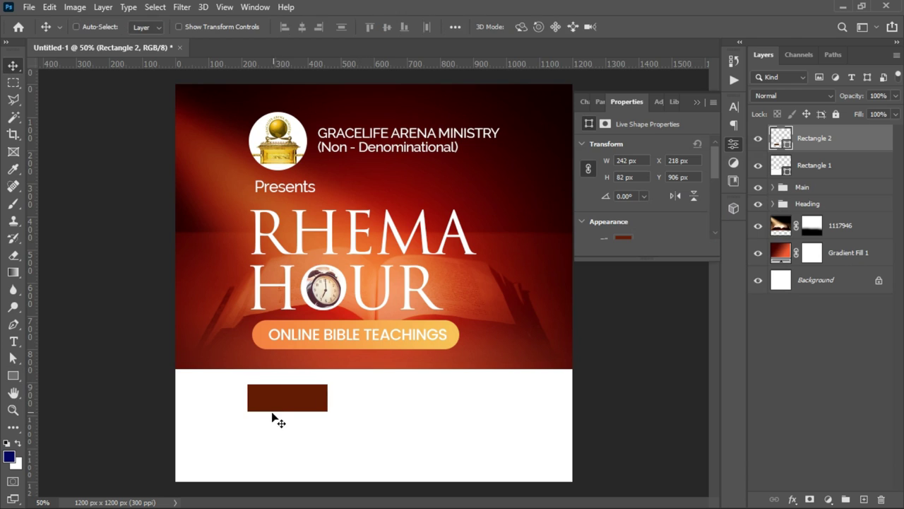
pyautogui.hotkey('ctrl', 'j')
pyautogui.moveTo(306, 404); pyautogui.dragTo(307, 434)
pyautogui.keyDown('ctrl'); pyautogui.click(301, 431); pyautogui.keyUp('ctrl')
pyautogui.keyDown('ctrl'); pyautogui.click(300, 431); pyautogui.keyUp('ctrl')
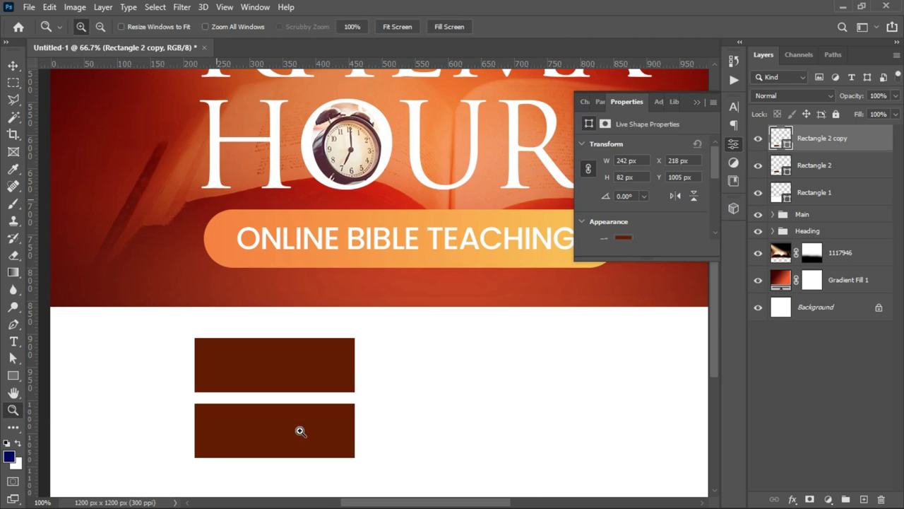
# - Flatten the lower rectangle copy into a thin bar about 6 px high
pyautogui.hotkey('ctrl', 't')
pyautogui.moveTo(278, 458); pyautogui.dragTo(279, 409)
pyautogui.press('Return')
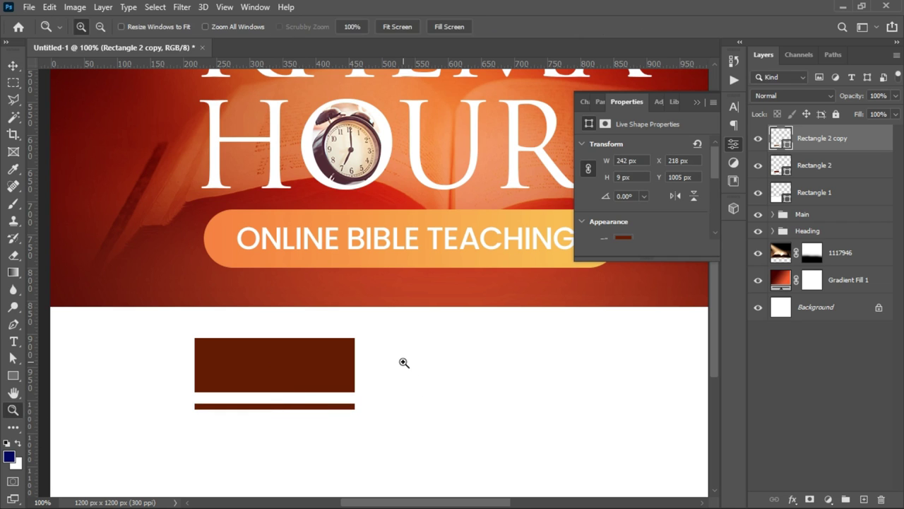
pyautogui.keyDown('alt'); pyautogui.click(403, 363); pyautogui.keyUp('alt')
pyautogui.keyDown('alt'); pyautogui.click(404, 363); pyautogui.keyUp('alt')
pyautogui.click(398, 381)
# - Select the larger brown rectangle's layer and add the text "DAYS" beside it in Poppins Medium
pyautogui.rightClick(310, 330)
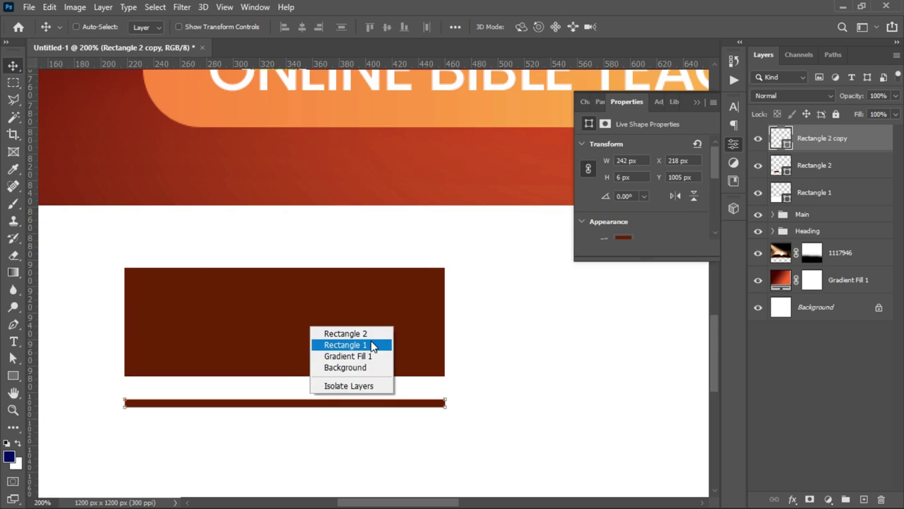
pyautogui.click(373, 345)
pyautogui.press('z')
pyautogui.keyDown('alt'); pyautogui.click(433, 379); pyautogui.keyUp('alt')
pyautogui.keyDown('alt'); pyautogui.click(433, 378); pyautogui.keyUp('alt')
pyautogui.press('v')
pyautogui.press('t')
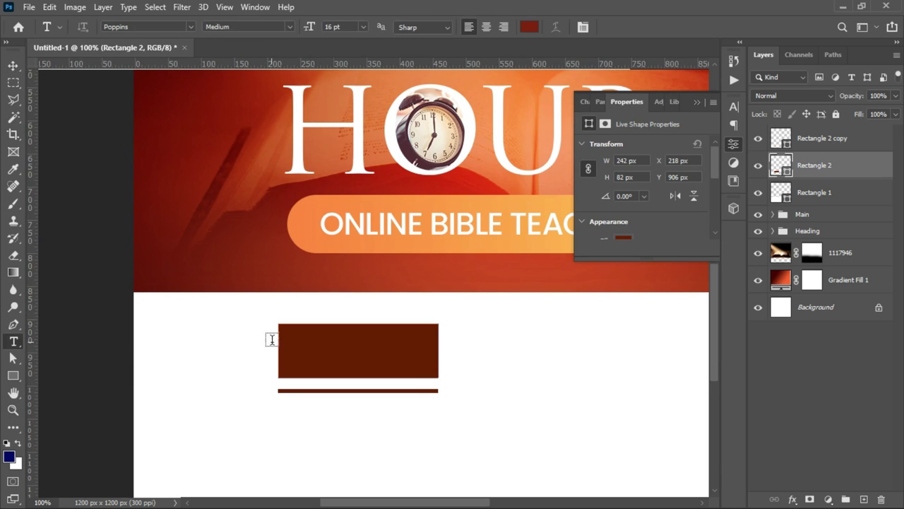
pyautogui.click(460, 346)
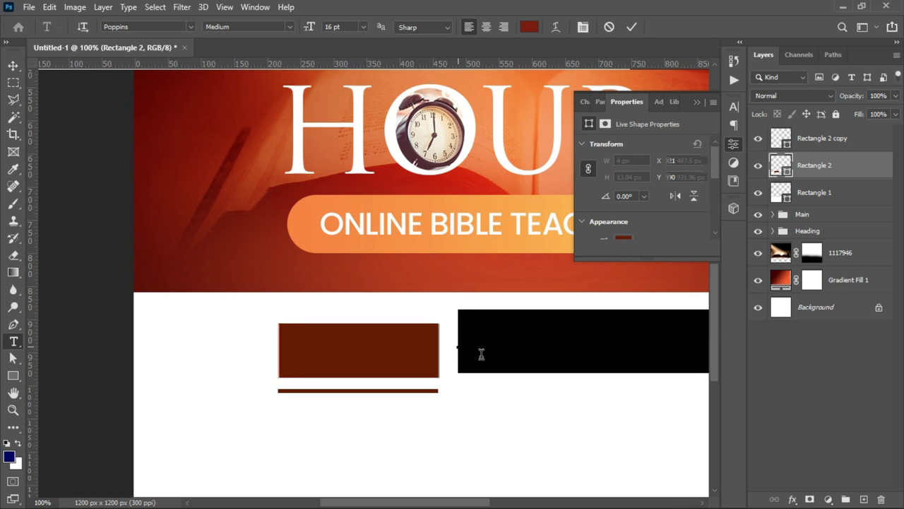
pyautogui.write('DAY')
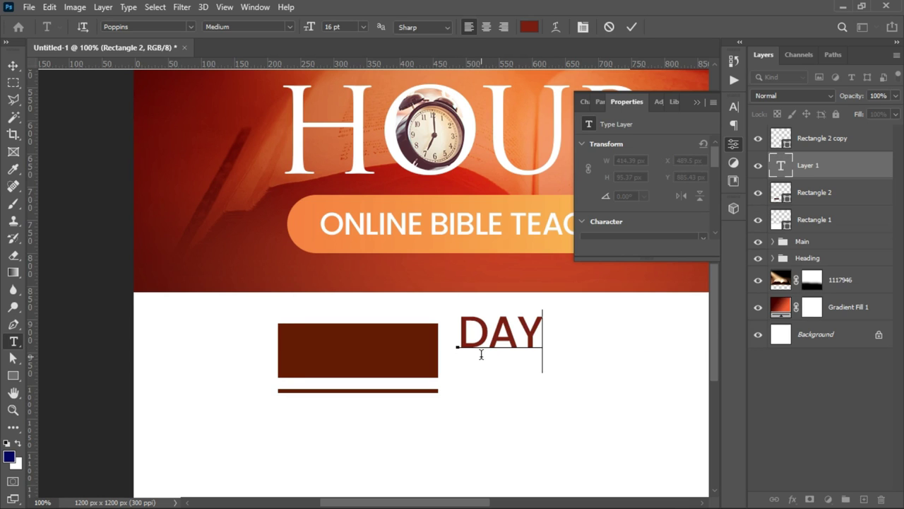
pyautogui.write('S')
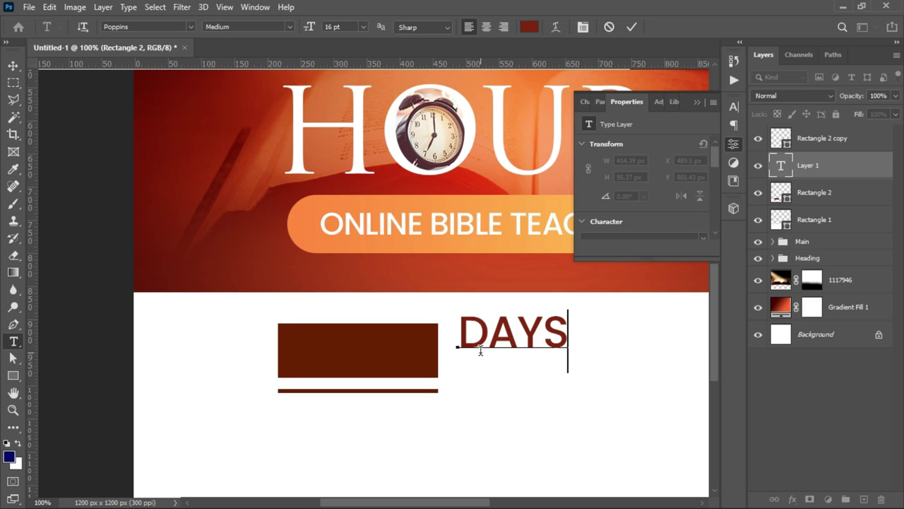
# - Change the colour of the "DAYS" text to white (ffffff)
pyautogui.hotkey('ctrl', 'a')
pyautogui.click(530, 27)
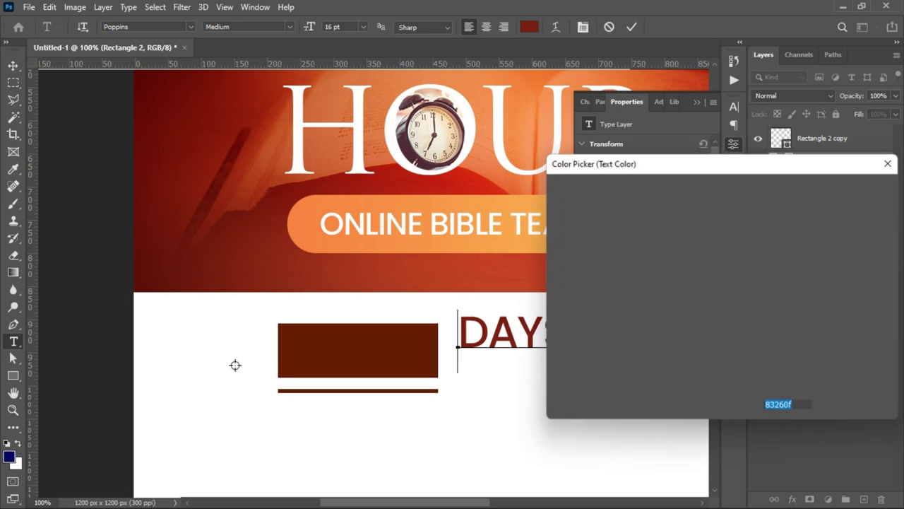
pyautogui.write('ffffff')
pyautogui.click(845, 188)
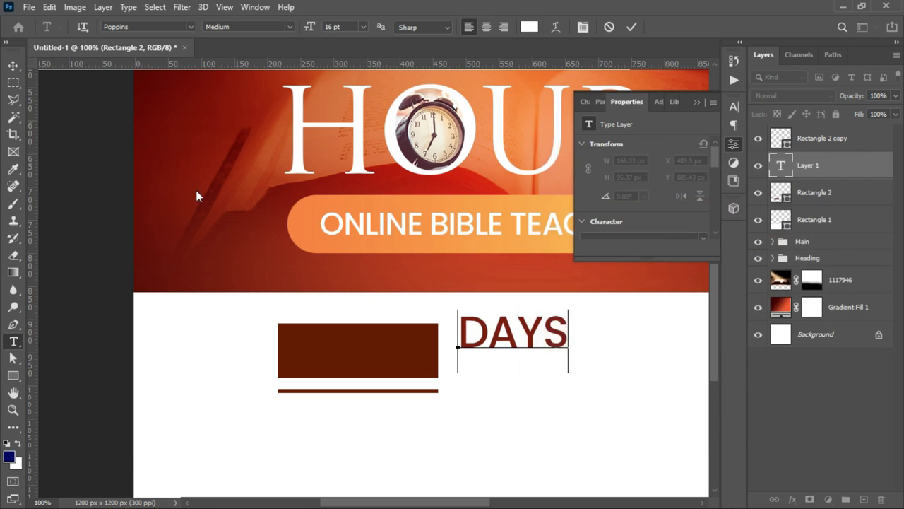
# - Position the "DAYS" text over the brown rectangle and enlarge it to about 17.85 pt
pyautogui.click(12, 65)
pyautogui.moveTo(463, 355); pyautogui.dragTo(380, 360)
pyautogui.hotkey('ctrl', '-')
pyautogui.hotkey('ctrl', '-')
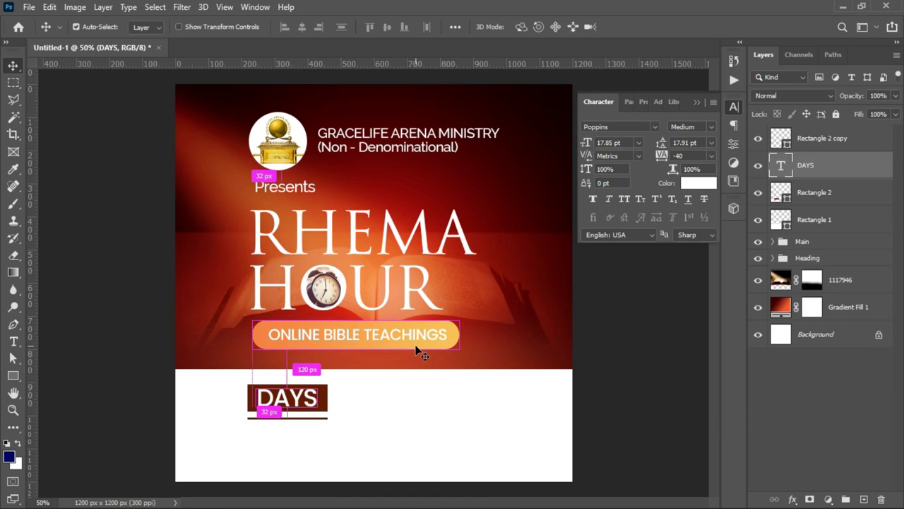
# - Duplicate the "DAYS" text, place the copy beside the brown rectangle and recolour it with the rectangle's brown (6a2202)
pyautogui.hotkey('ctrl', 'j')
pyautogui.moveTo(313, 407); pyautogui.dragTo(365, 408)
pyautogui.press('t')
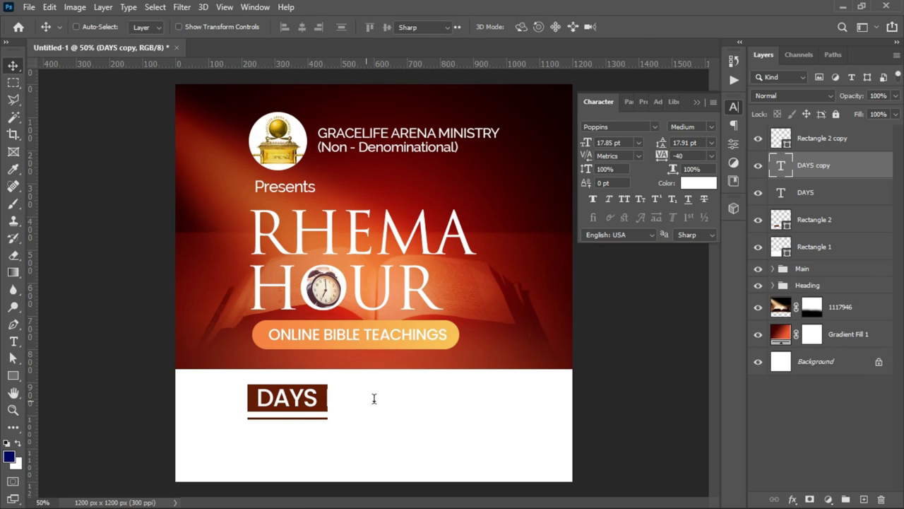
pyautogui.doubleClick(375, 398)
pyautogui.click(529, 26)
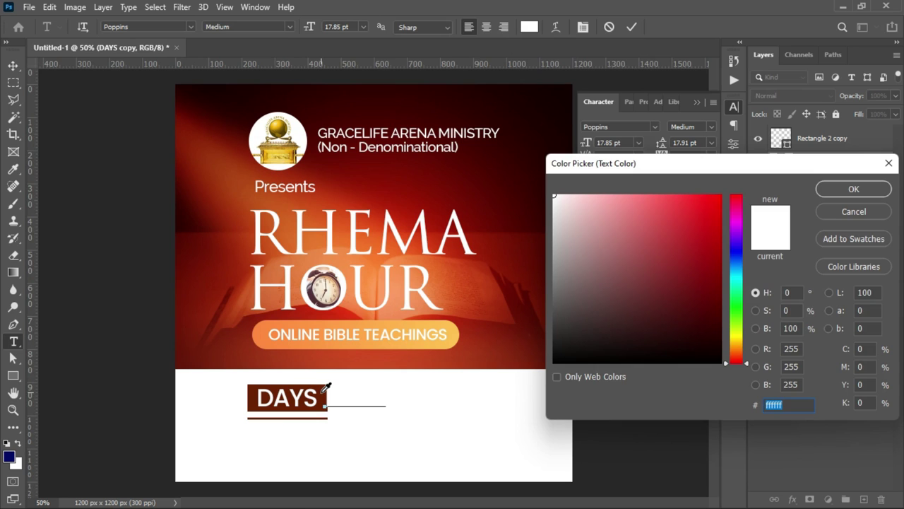
pyautogui.click(324, 390)
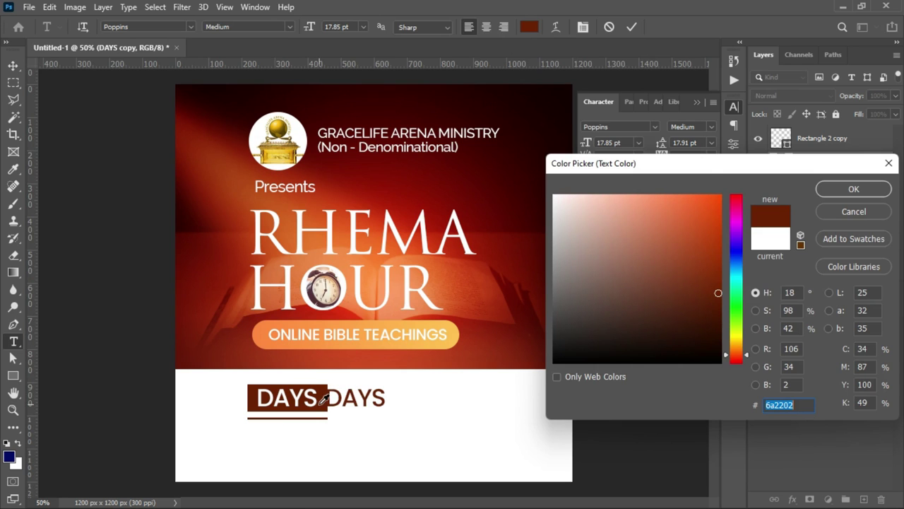
pyautogui.click(876, 189)
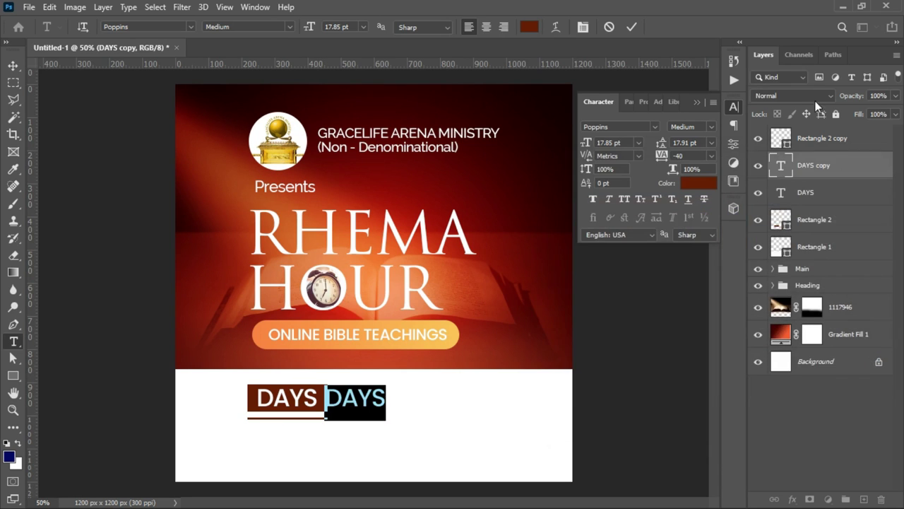
# - Copy "EVERY FRIDAY & SUNDAYS" from the Notepad notes and replace the duplicated "DAYS" text with it in Photoshop
pyautogui.click(842, 6)
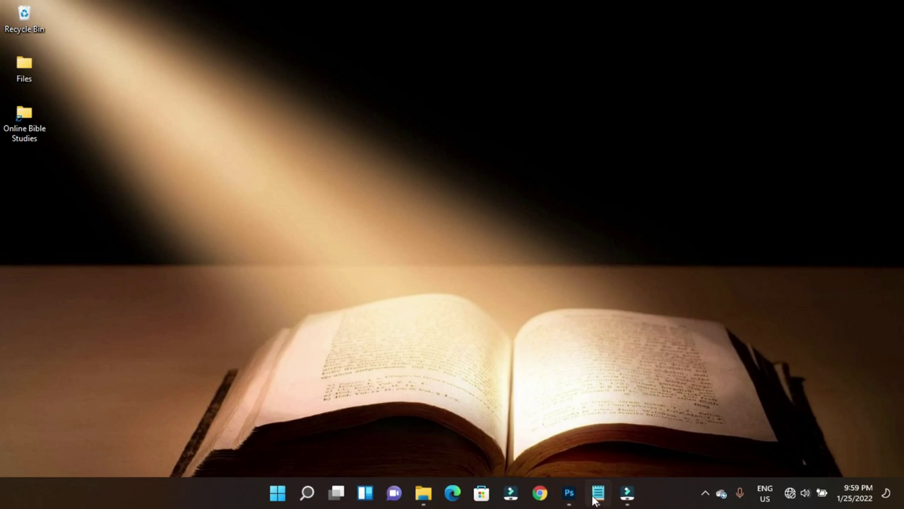
pyautogui.click(598, 494)
pyautogui.click(489, 373)
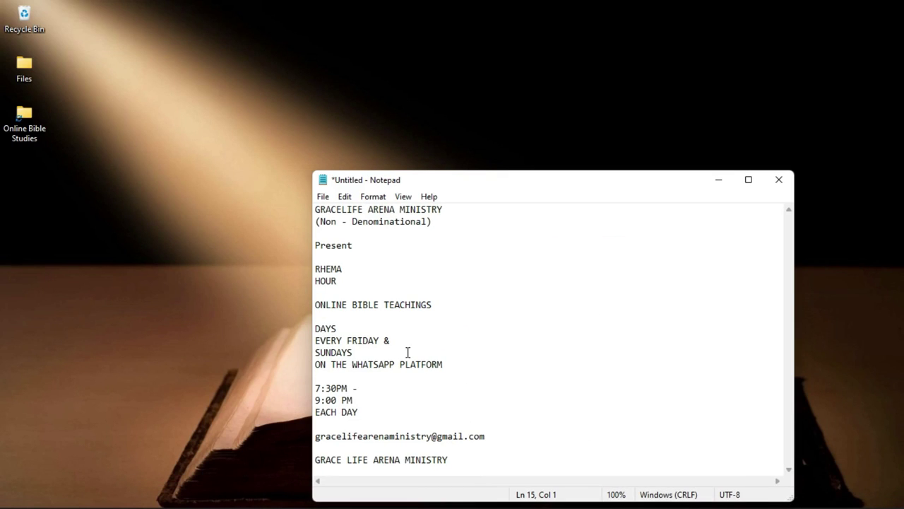
pyautogui.moveTo(376, 352); pyautogui.dragTo(327, 341)
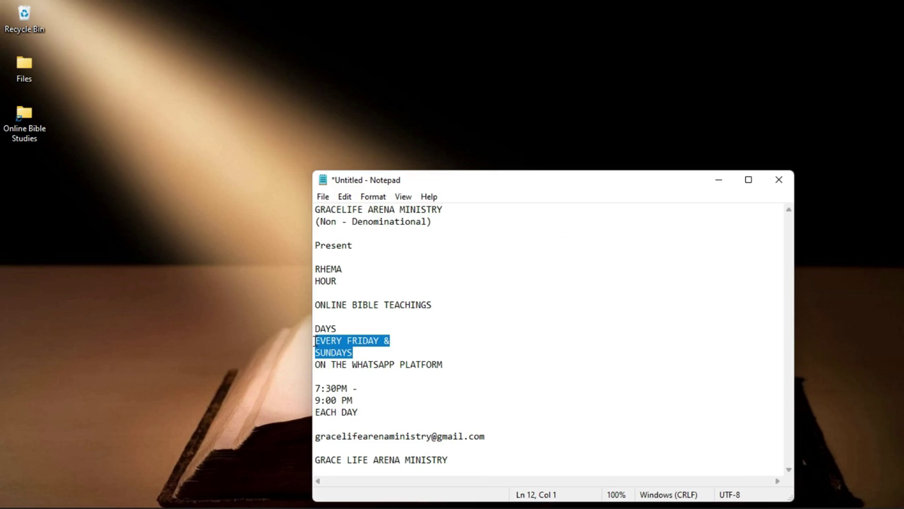
pyautogui.click(719, 180)
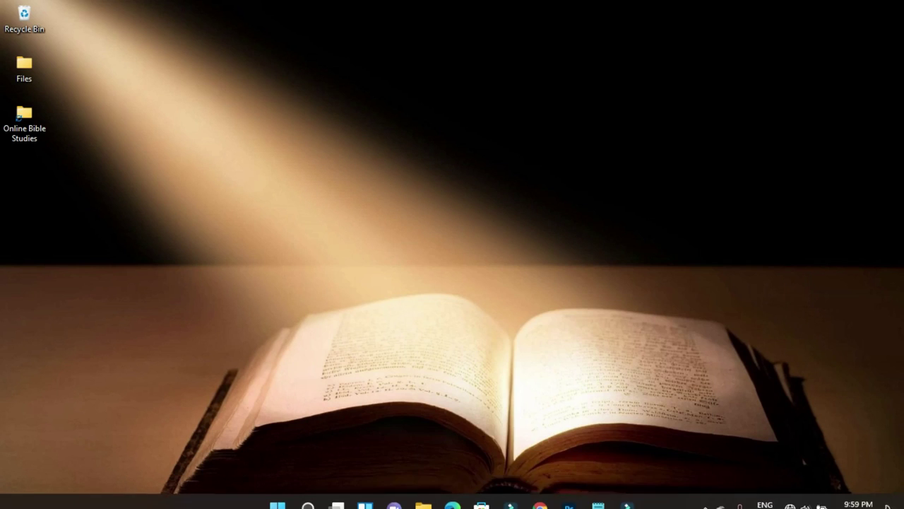
pyautogui.click(566, 501)
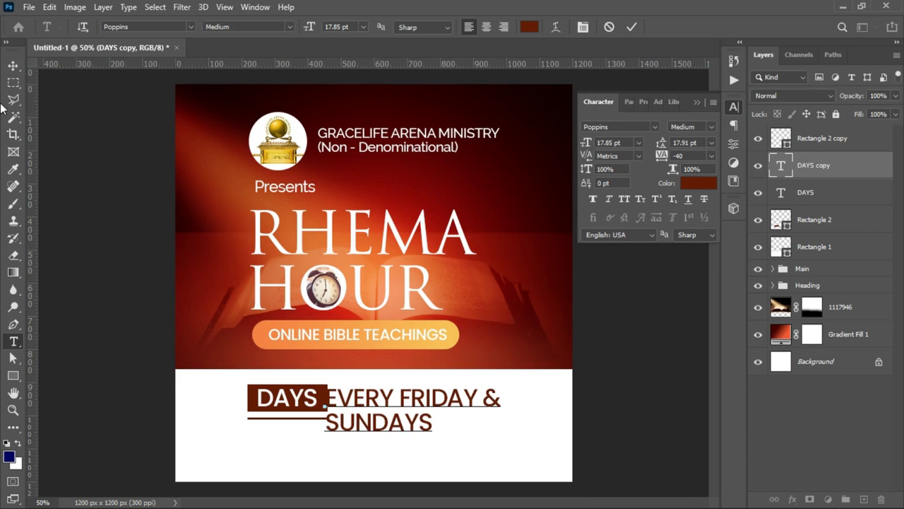
pyautogui.click(12, 65)
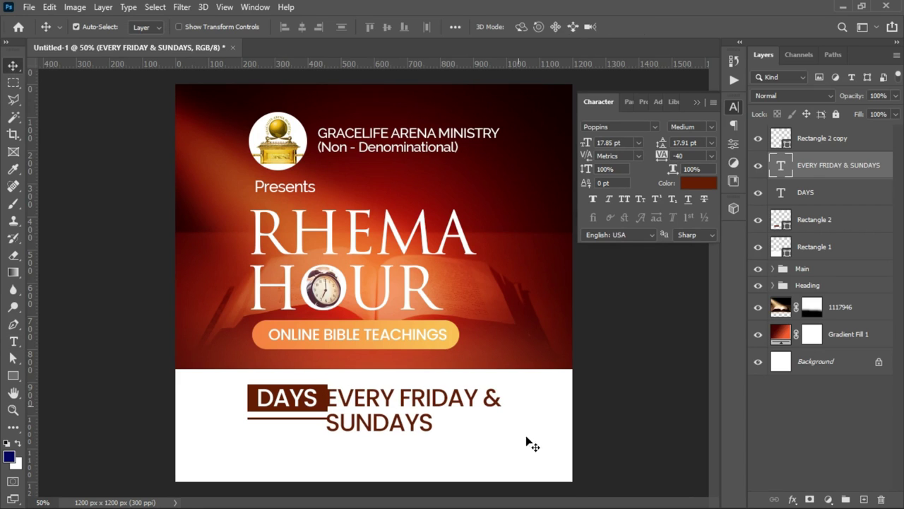
# - Scale the "EVERY FRIDAY & SUNDAYS" text to about 60.5% and position it just beside the brown DAYS rectangle
pyautogui.hotkey('ctrl', 't')
pyautogui.moveTo(503, 452); pyautogui.dragTo(430, 411)
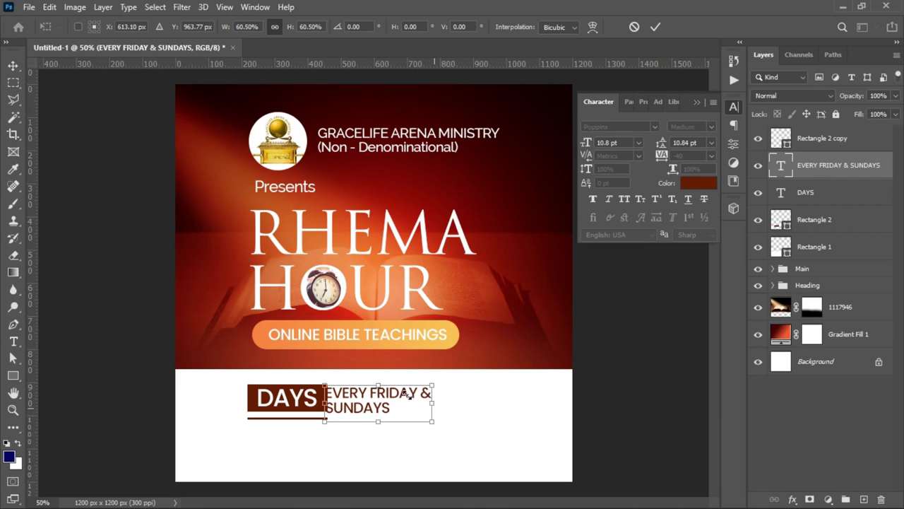
pyautogui.press('Return')
pyautogui.moveTo(364, 397)
pyautogui.mouseDown()
pyautogui.moveTo(382, 398)
pyautogui.moveTo(361, 397)
pyautogui.mouseUp()
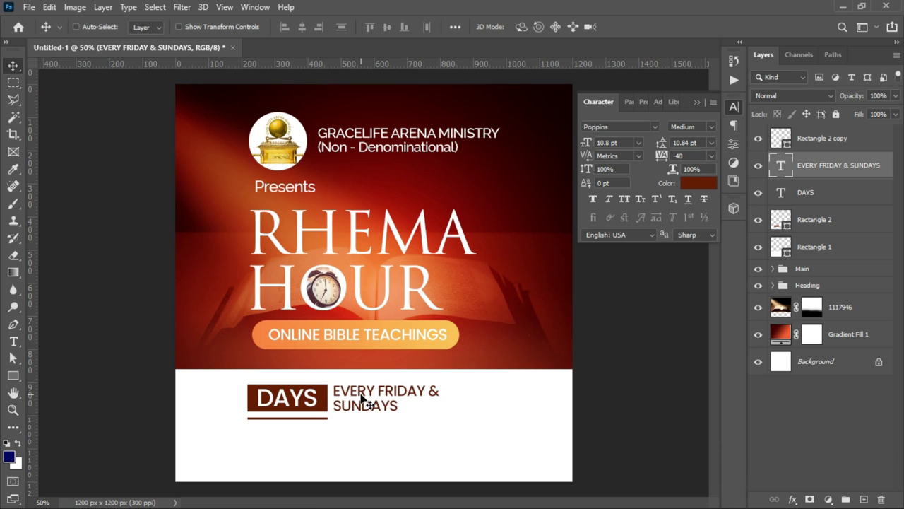
# - Select the thin brown bar and nudge it down to widen the gap beneath the DAYS rectangle
pyautogui.hotkey('ctrl', '1')
pyautogui.rightClick(344, 412)
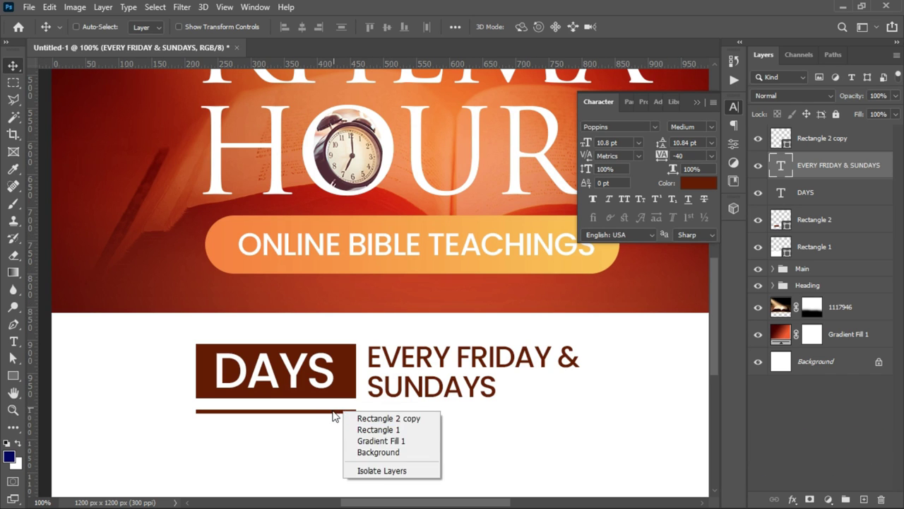
pyautogui.click(356, 419)
pyautogui.press('Down')
pyautogui.press('Down')
pyautogui.press('Down')
pyautogui.press('Down')
pyautogui.press('Down')
pyautogui.press('Down')
pyautogui.press('Down')
pyautogui.press('Down')
pyautogui.press('Down')
pyautogui.press('Down')
pyautogui.press('Down')
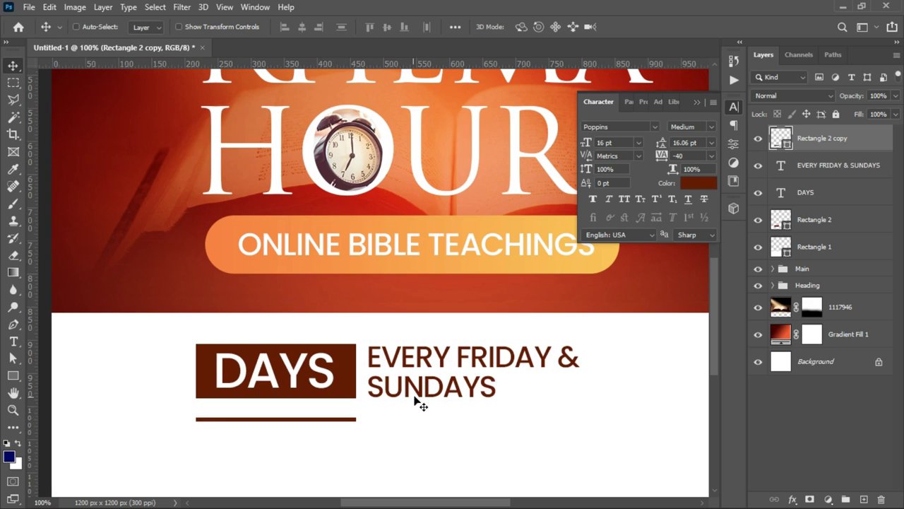
pyautogui.press('Down')
pyautogui.press('Down')
pyautogui.press('Down')
pyautogui.press('Down')
pyautogui.press('Down')
pyautogui.press('Down')
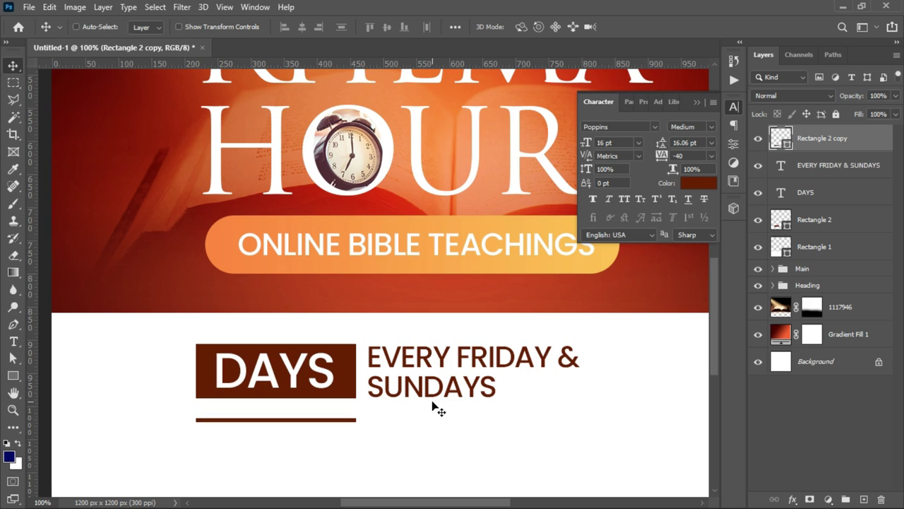
# - Select the "EVERY FRIDAY & SUNDAYS" text and place a copy of it below, level with the area under the thin bar
pyautogui.rightClick(436, 391)
pyautogui.click(459, 398)
pyautogui.moveTo(458, 403); pyautogui.dragTo(444, 465)
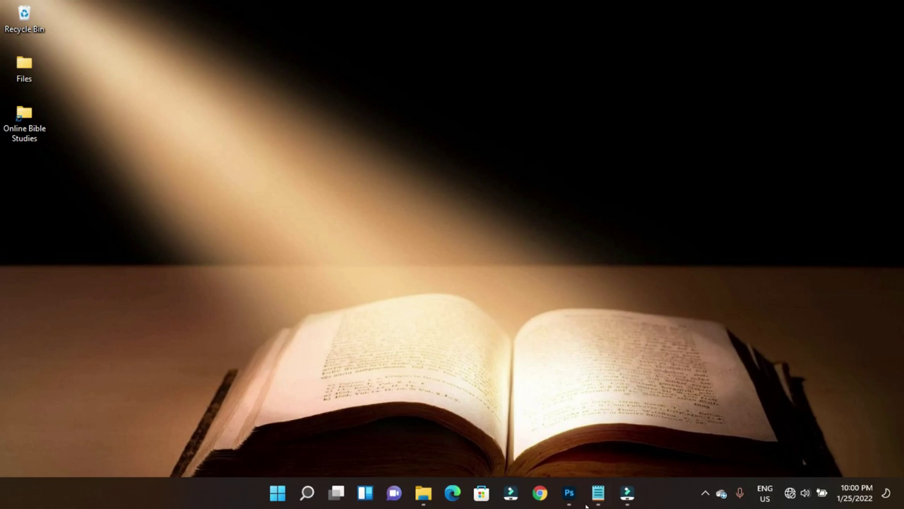
# - Switch to Notepad and copy the line "ON THE WHATSAPP PLATFORM"
pyautogui.click(598, 500)
pyautogui.click(395, 383)
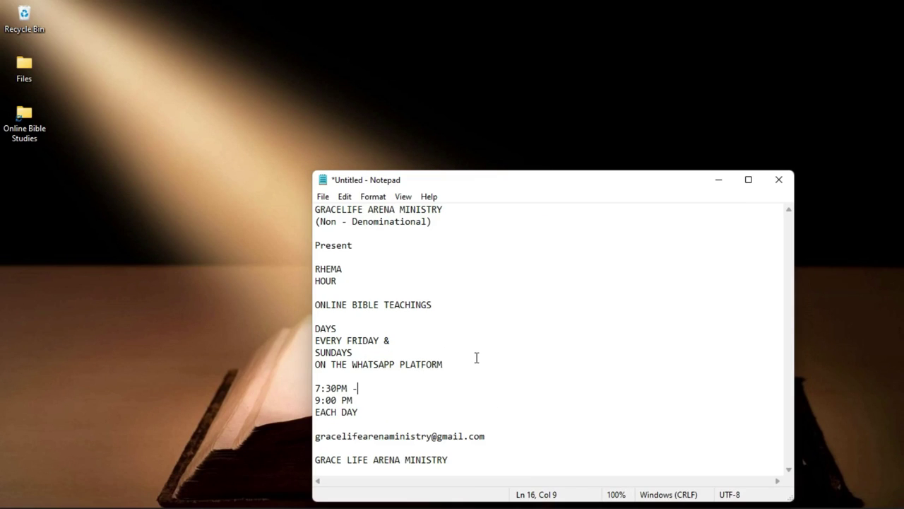
pyautogui.moveTo(360, 373); pyautogui.dragTo(311, 365)
pyautogui.hotkey('ctrl', 'c')
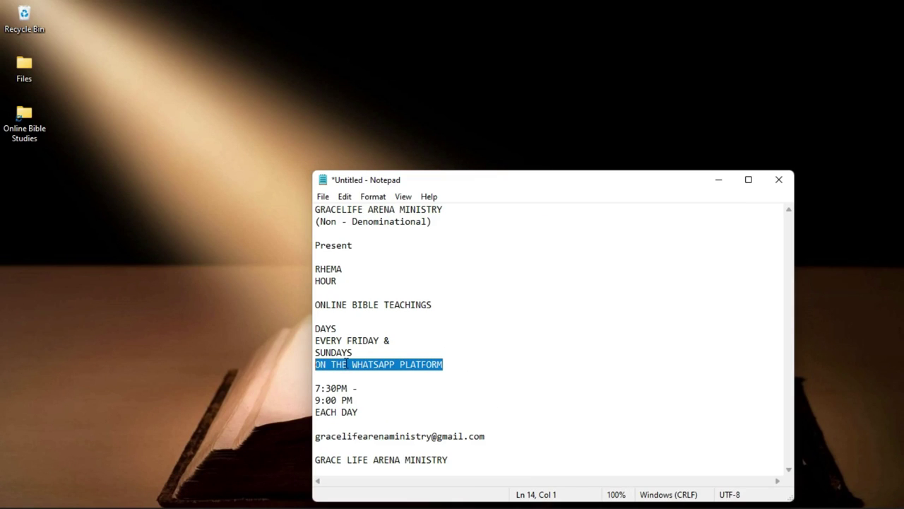
# - Switch back to Photoshop and replace the wording of the lower text copy with "ON THE WHATSAPP PLATFORM"
pyautogui.click(719, 185)
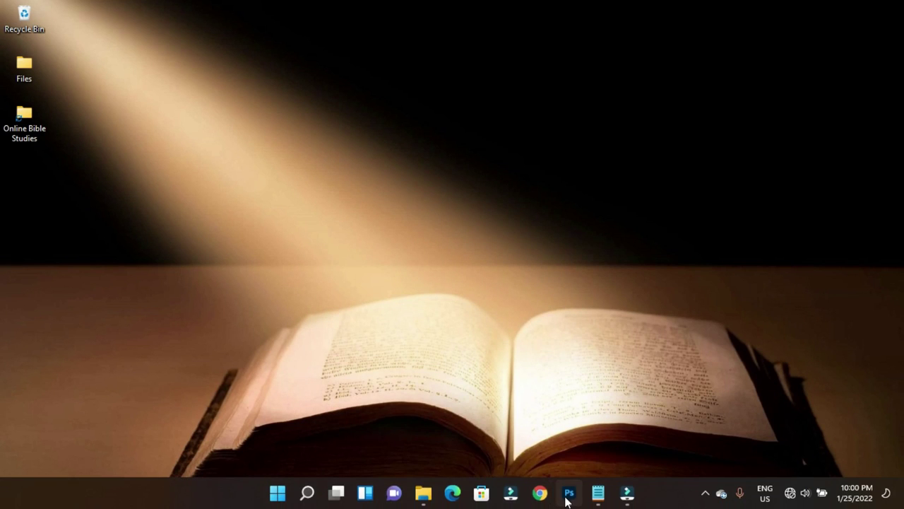
pyautogui.click(568, 493)
pyautogui.press('t')
pyautogui.click(445, 443)
pyautogui.hotkey('ctrl', 'a')
pyautogui.hotkey('ctrl', 'v')
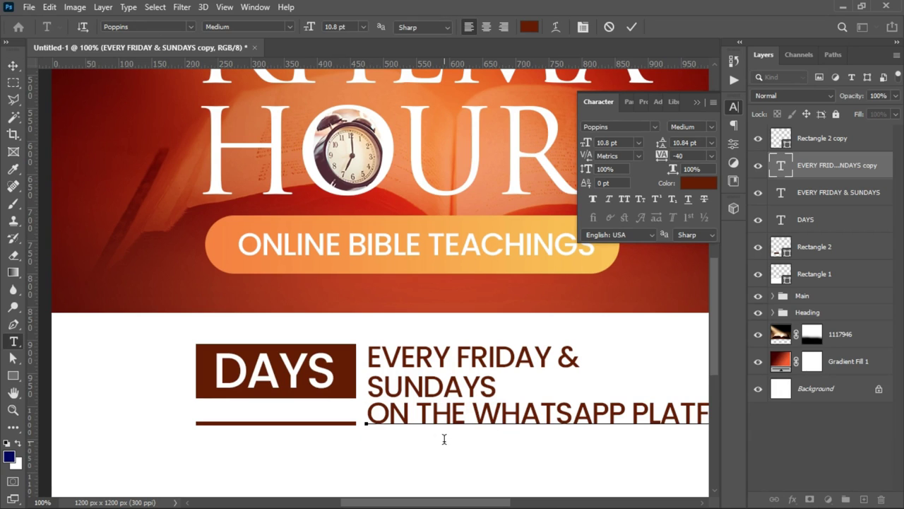
pyautogui.hotkey('ctrl', 'Return')
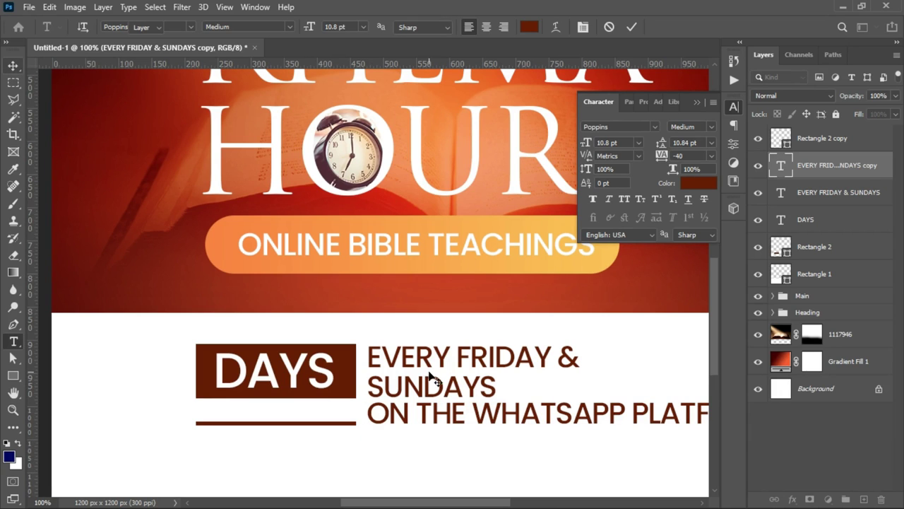
# - Scale the "ON THE WHATSAPP PLATFORM" text to about 48.67% and align it beside the thin bar, beneath "SUNDAYS"
pyautogui.hotkey('ctrl', 't')
pyautogui.moveTo(361, 400); pyautogui.dragTo(577, 431)
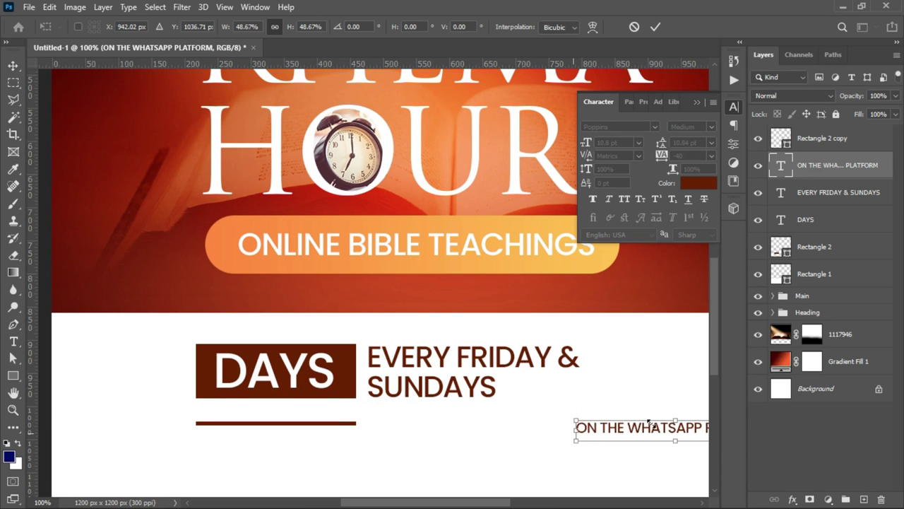
pyautogui.moveTo(645, 434); pyautogui.dragTo(441, 429)
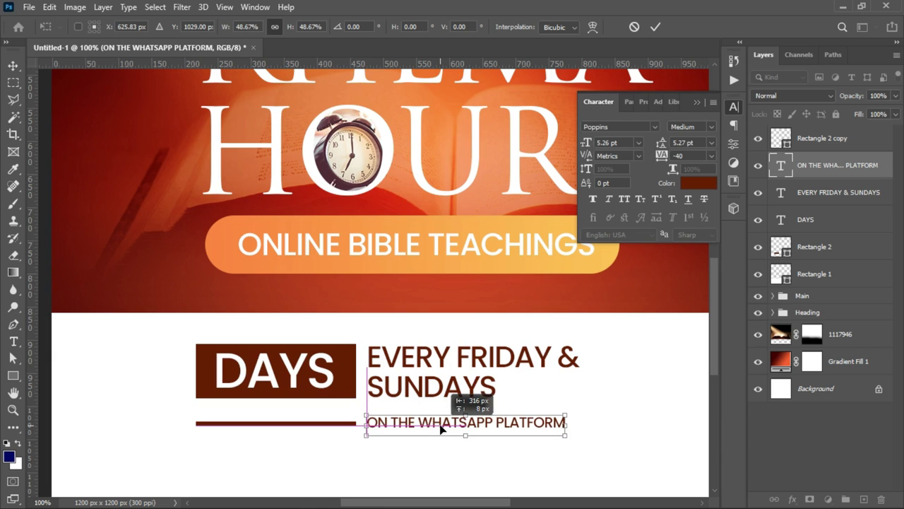
pyautogui.press('Return')
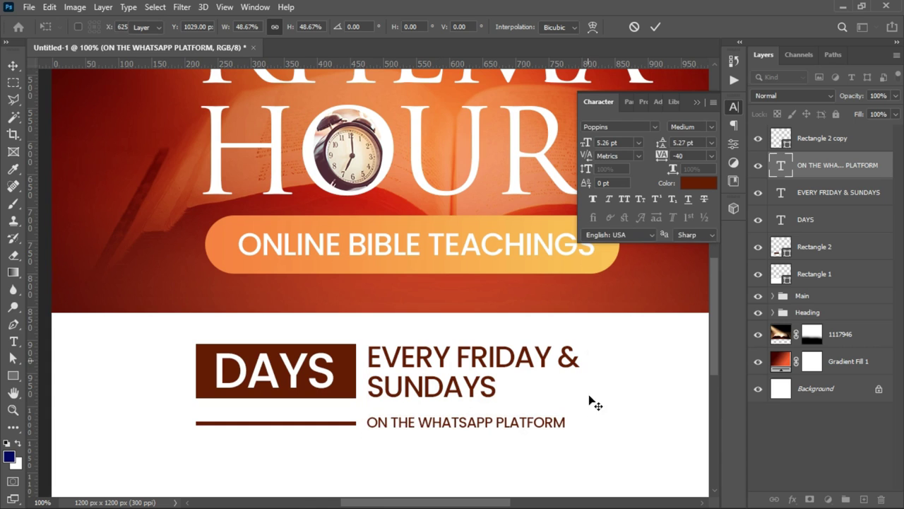
pyautogui.hotkey('ctrl', 't')
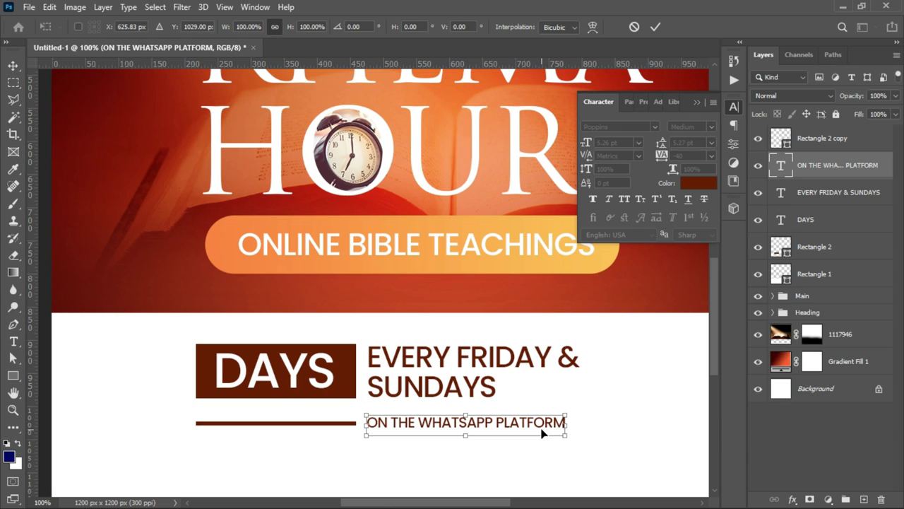
pyautogui.press('Return')
# - Duplicate the thin brown bar, rotate the copy 90° clockwise and place it just past the "EVERY FRIDAY & SUNDAYS" text
pyautogui.hotkey('ctrl', '-')
pyautogui.hscroll(5, 347, 414)
pyautogui.rightClick(229, 432)
pyautogui.click(240, 431)
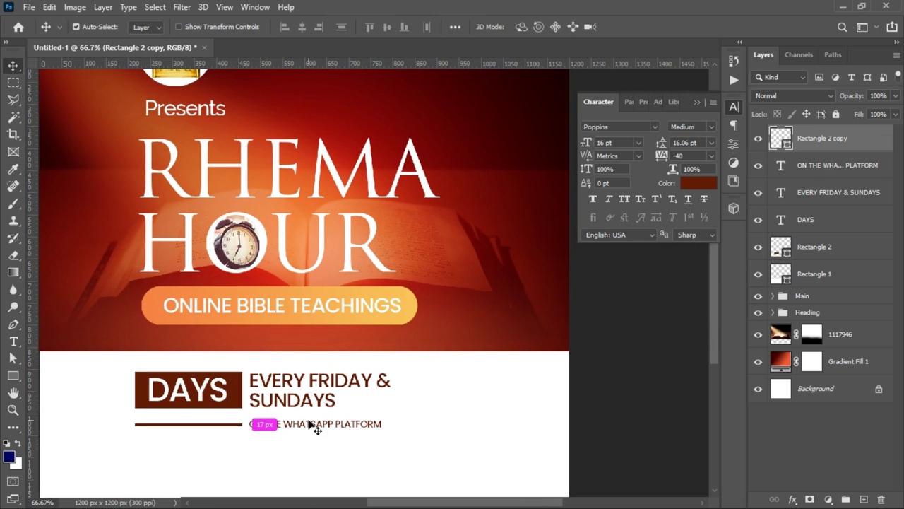
pyautogui.moveTo(198, 429); pyautogui.dragTo(447, 428)
pyautogui.hotkey('ctrl', 't')
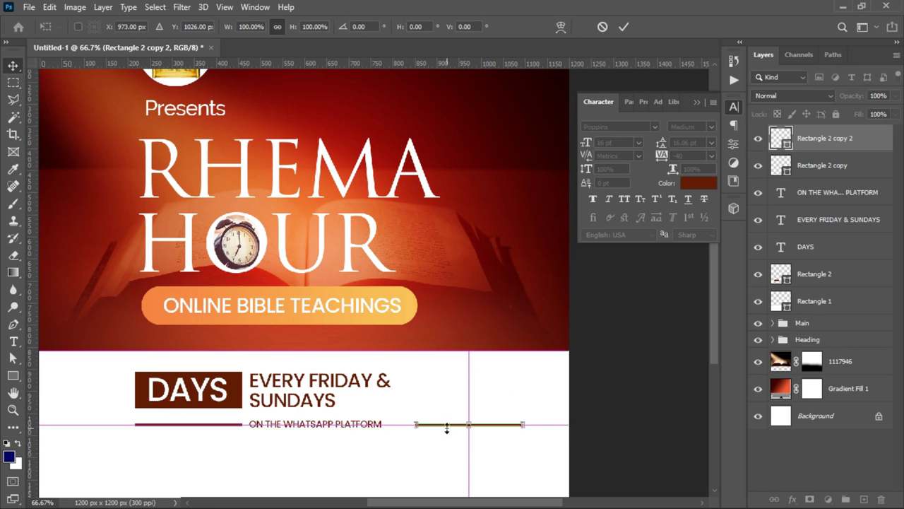
pyautogui.rightClick(509, 426)
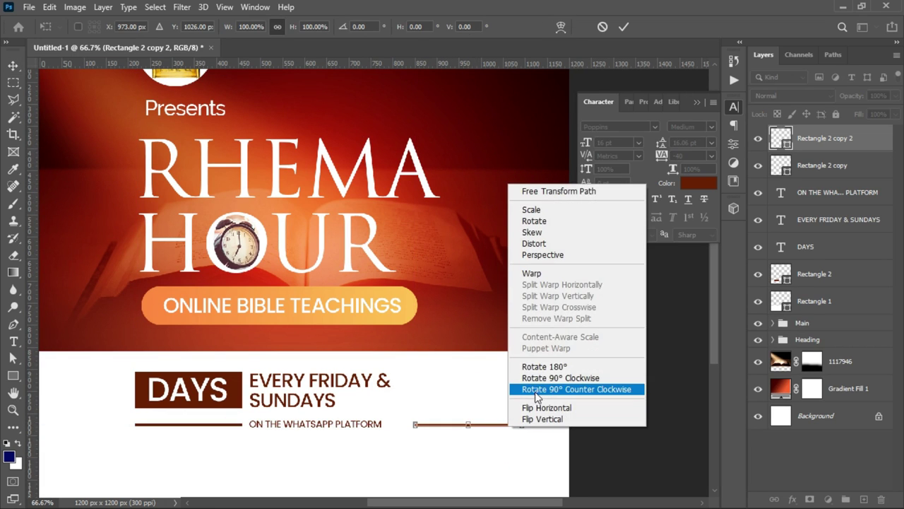
pyautogui.click(558, 378)
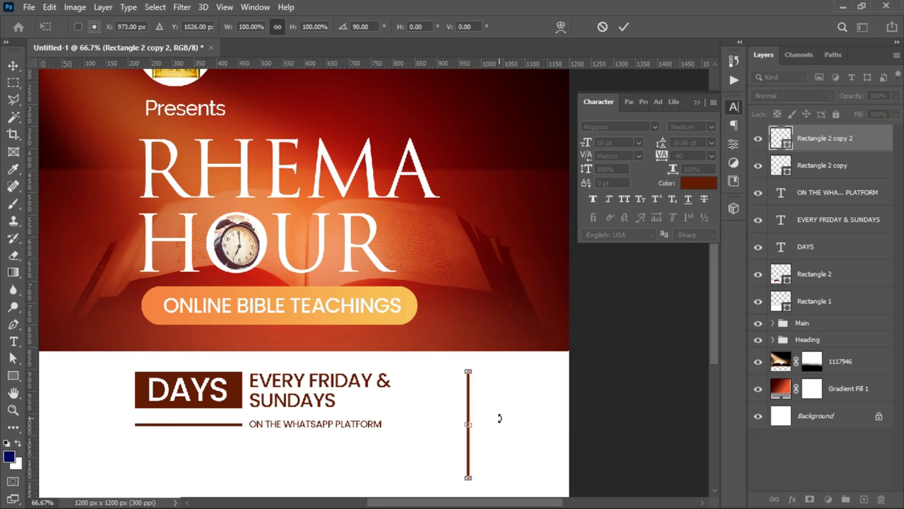
pyautogui.press('Return')
pyautogui.moveTo(488, 422); pyautogui.dragTo(422, 414)
# - Shorten the vertical bar from its lower end to about 52.48% height, level with the bottom of the WhatsApp line
pyautogui.press('z')
pyautogui.click(423, 419)
pyautogui.click(416, 428)
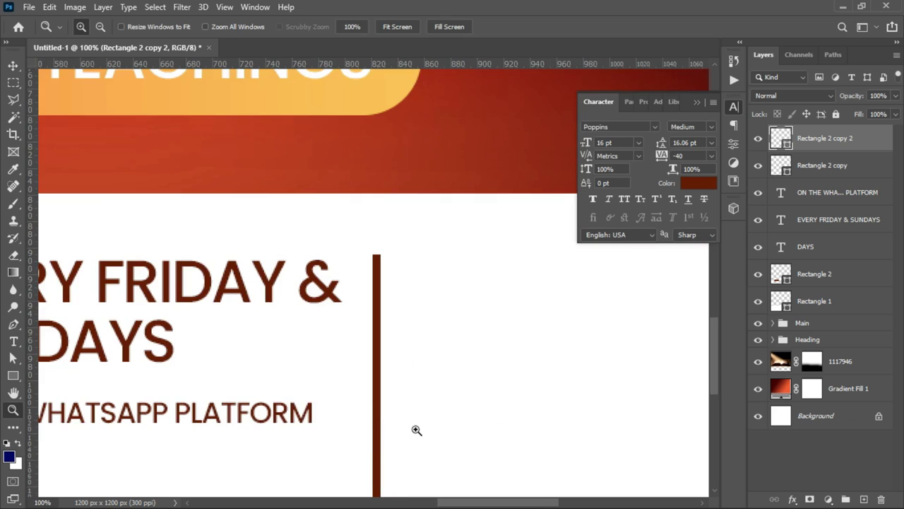
pyautogui.scroll(-3, 411, 251)
pyautogui.press('v')
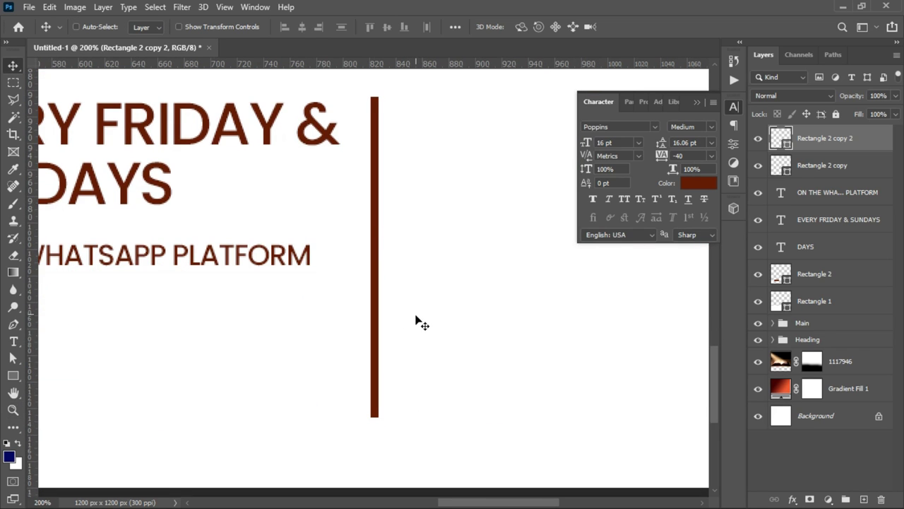
pyautogui.hotkey('ctrl', 't')
pyautogui.moveTo(374, 417); pyautogui.dragTo(365, 266)
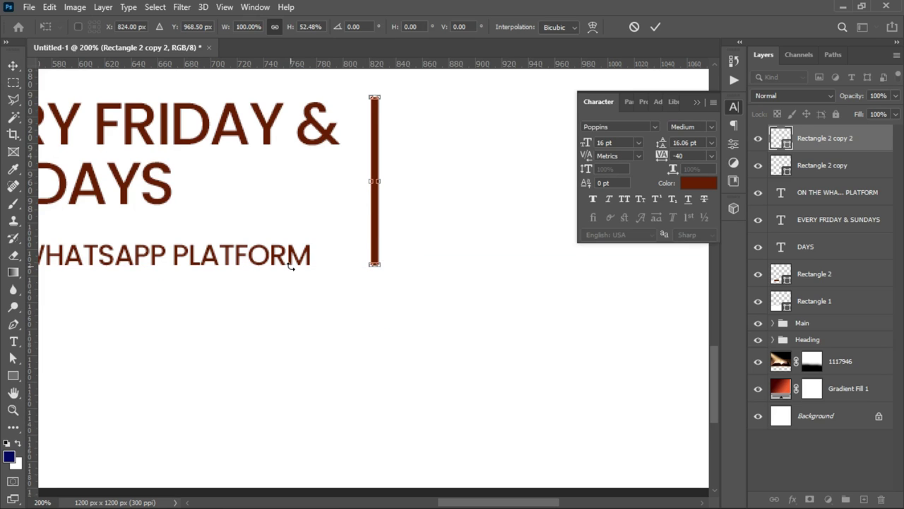
pyautogui.press('Return')
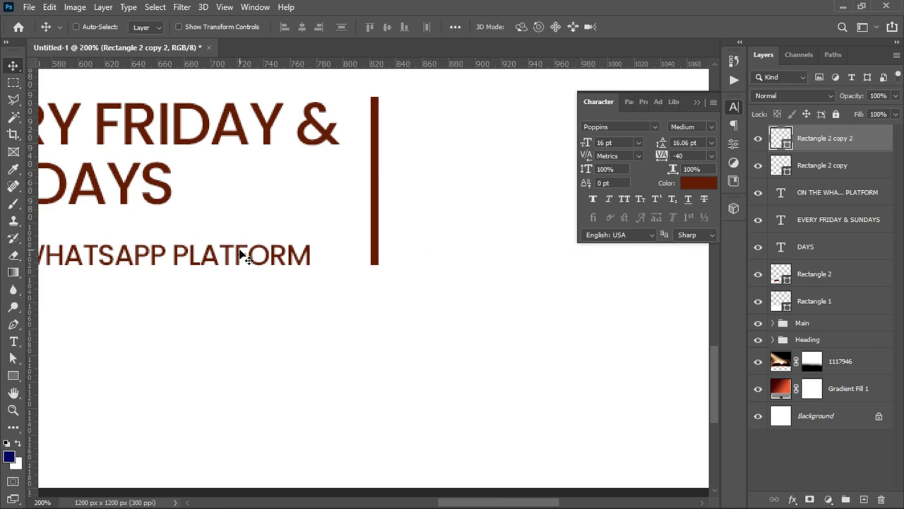
# - Nudge the vertical bar closer to the "EVERY FRIDAY & SUNDAYS" text
pyautogui.press('Left')
pyautogui.press('Left')
pyautogui.press('Left')
pyautogui.press('Left')
pyautogui.press('Left')
pyautogui.press('Left')
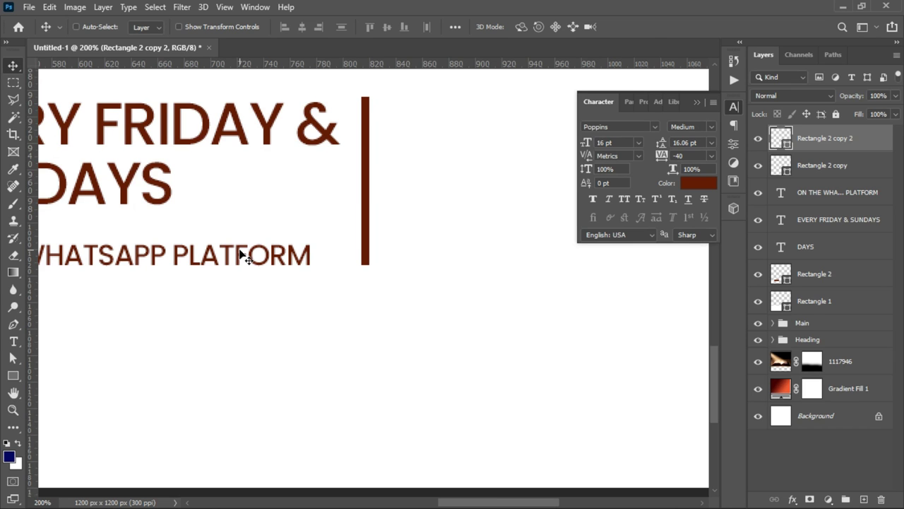
# - Select the "EVERY FRIDAY & SUNDAYS" text, check its spacing, and place a copy on the other side of the vertical bar
pyautogui.hotkey('ctrl', '-')
pyautogui.hotkey('ctrl', '-')
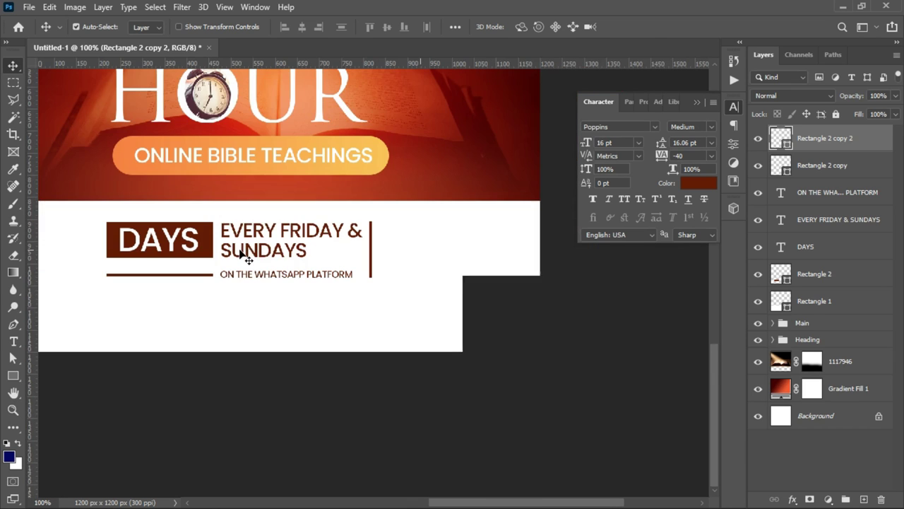
pyautogui.rightClick(259, 250)
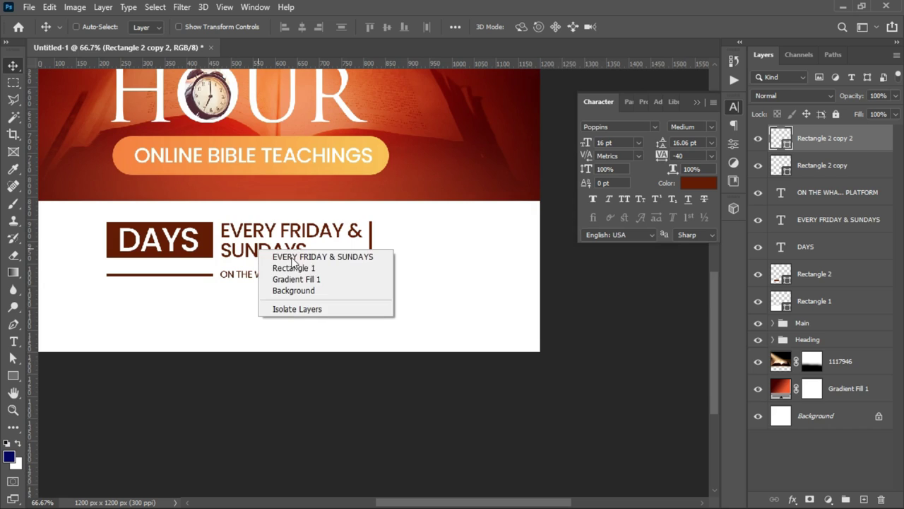
pyautogui.click(337, 257)
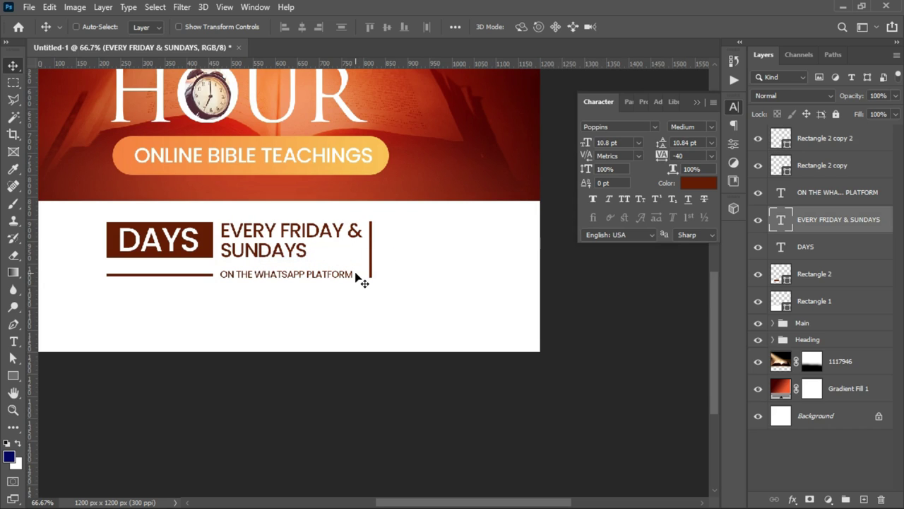
pyautogui.press('ctrl')
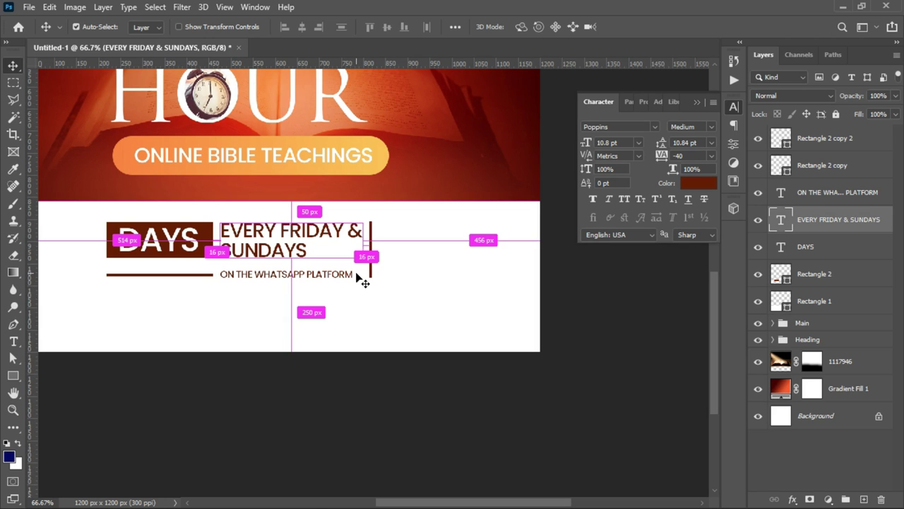
pyautogui.moveTo(296, 230); pyautogui.dragTo(465, 228)
# - Switch to Notepad and copy the three lines "7:30PM -", "9:00 PM" and "EACH DAY"
pyautogui.click(842, 6)
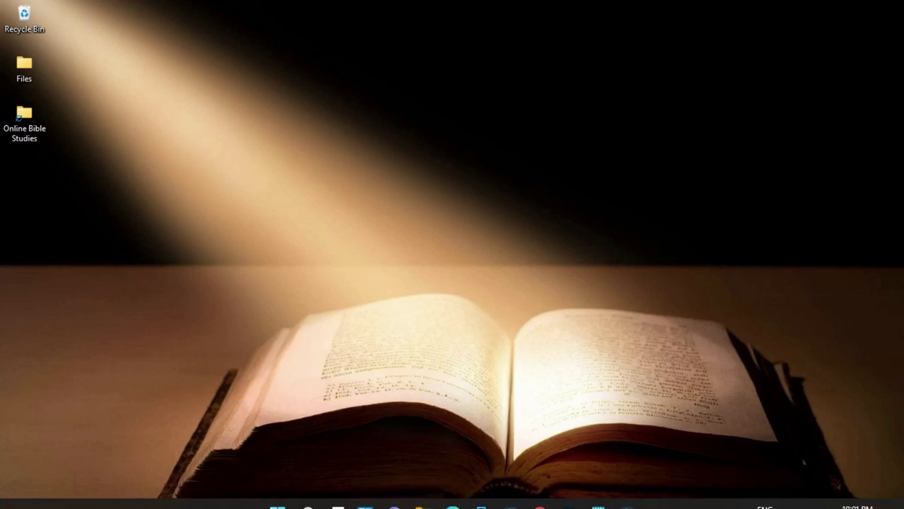
pyautogui.click(598, 497)
pyautogui.click(394, 408)
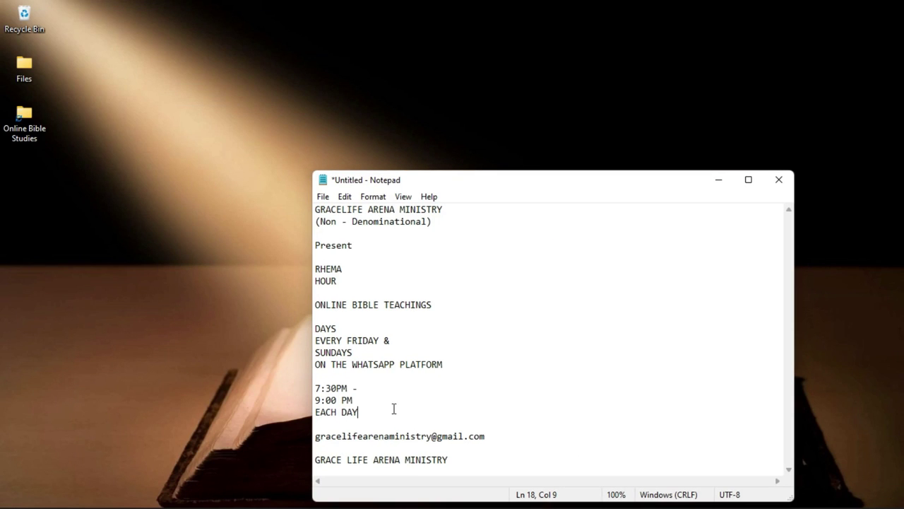
pyautogui.moveTo(383, 414); pyautogui.dragTo(303, 389)
pyautogui.hotkey('ctrl', 'c')
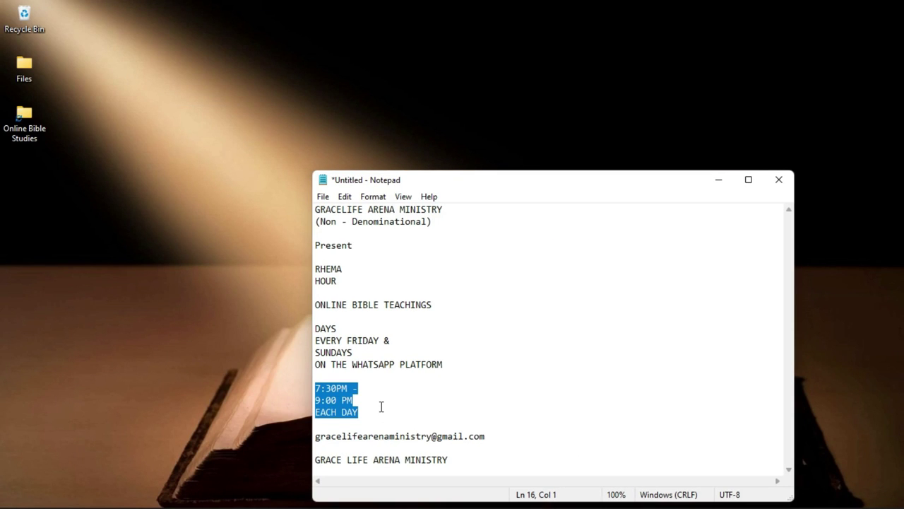
# - Back in Photoshop, replace the new text copy with "7:30PM - 9:00 PM EACH DAY" and move it slightly closer to the vertical bar
pyautogui.click(719, 180)
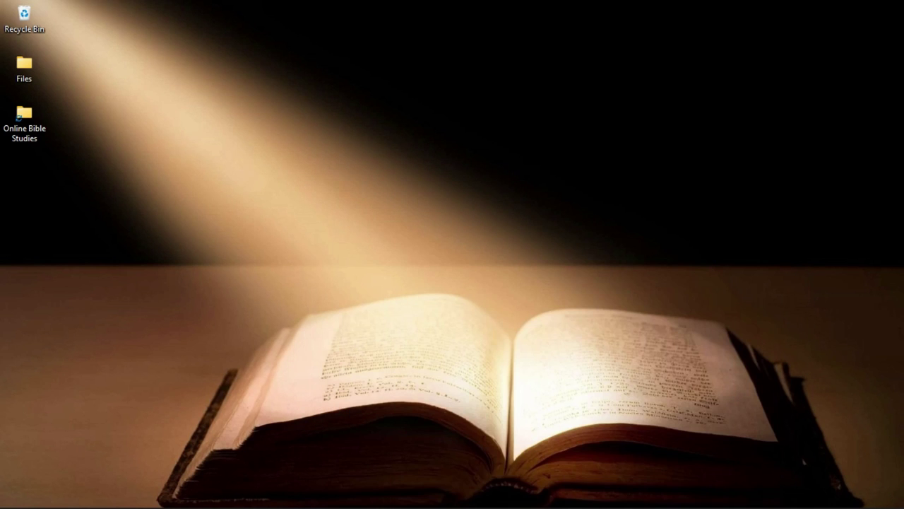
pyautogui.click(569, 493)
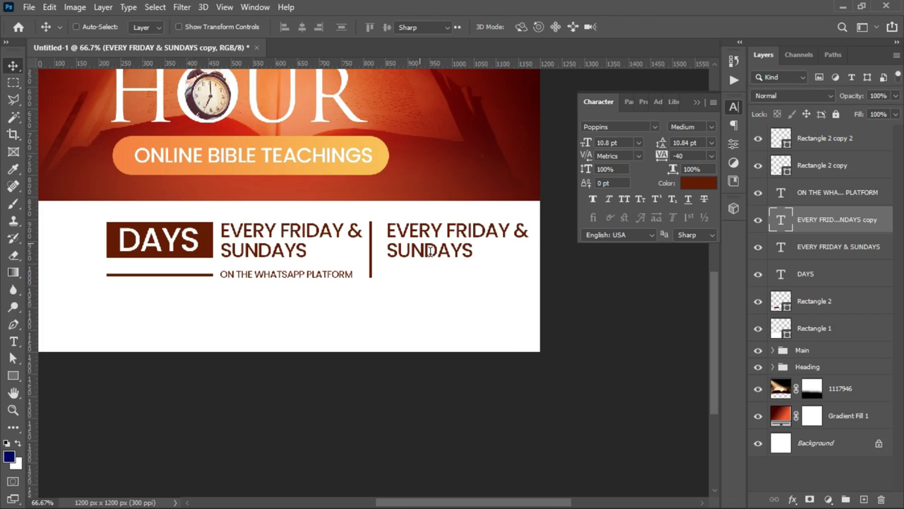
pyautogui.doubleClick(429, 252)
pyautogui.hotkey('ctrl', 'v')
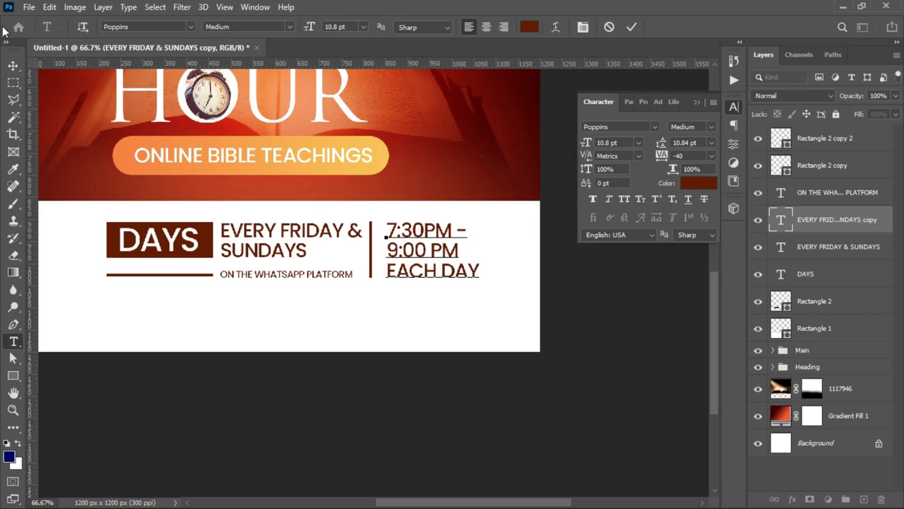
pyautogui.click(12, 65)
pyautogui.moveTo(472, 278); pyautogui.dragTo(465, 279)
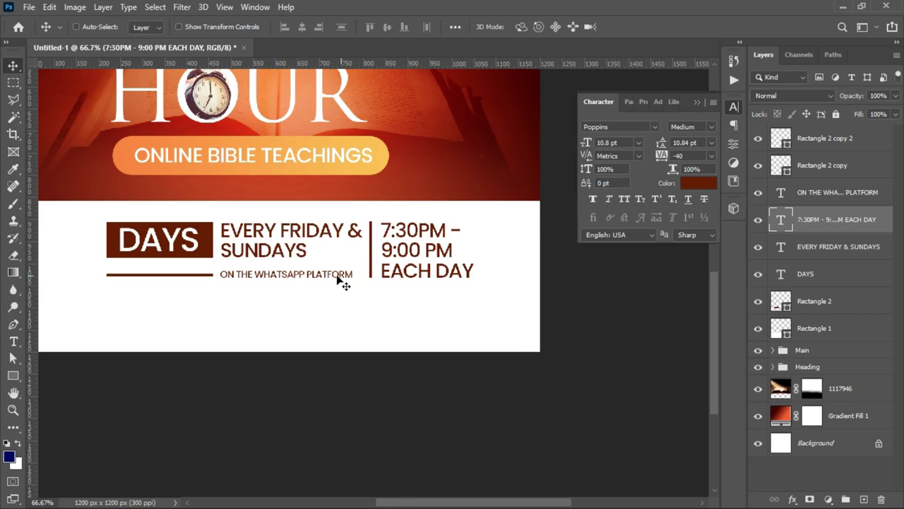
# - Check the bottom alignment of the schedule text and bars against a temporary horizontal guide
pyautogui.moveTo(382, 65); pyautogui.dragTo(397, 277)
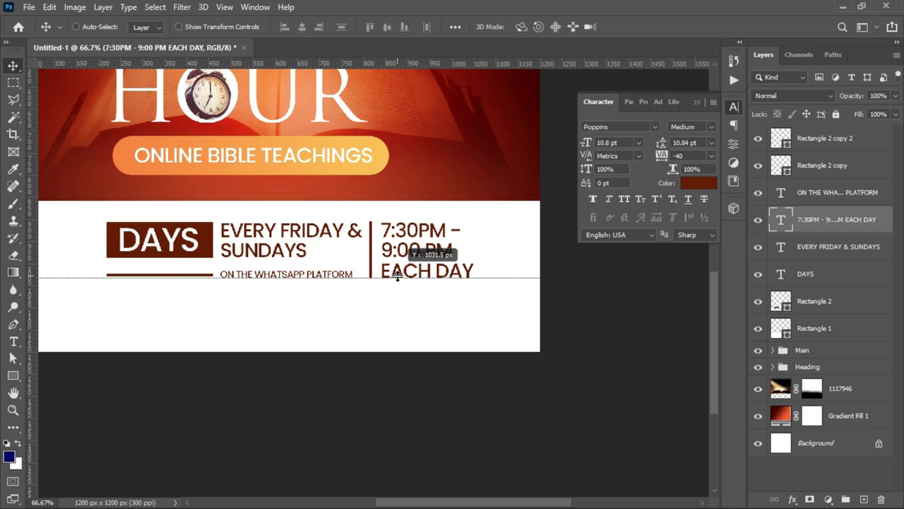
pyautogui.moveTo(397, 277); pyautogui.dragTo(415, 62)
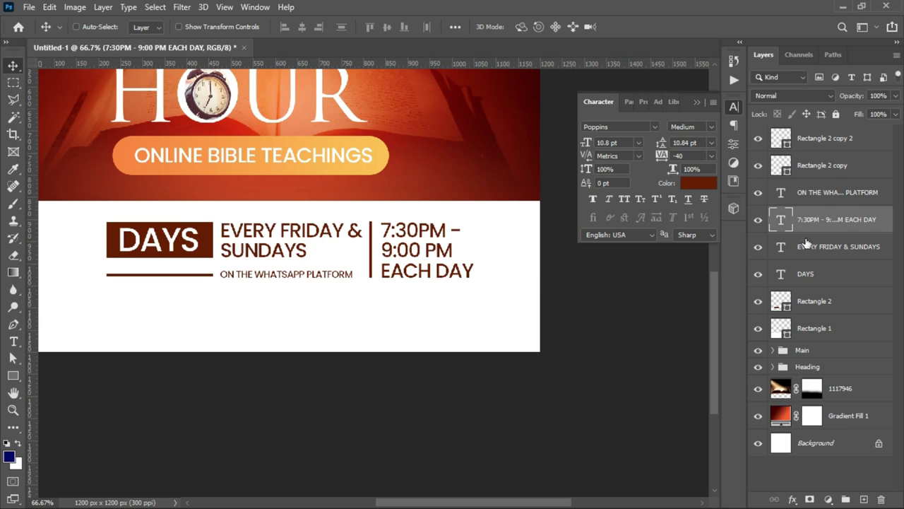
pyautogui.moveTo(364, 281); pyautogui.dragTo(511, 315)
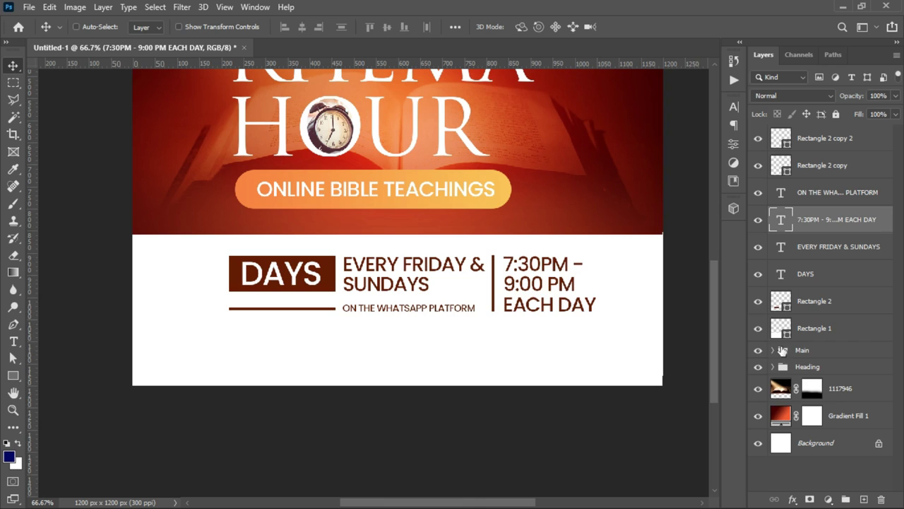
# - Group all schedule layers from Rectangle 2 through Rectangle 2 copy 2, leaving the white Rectangle 1 panel outside the group
pyautogui.click(757, 332)
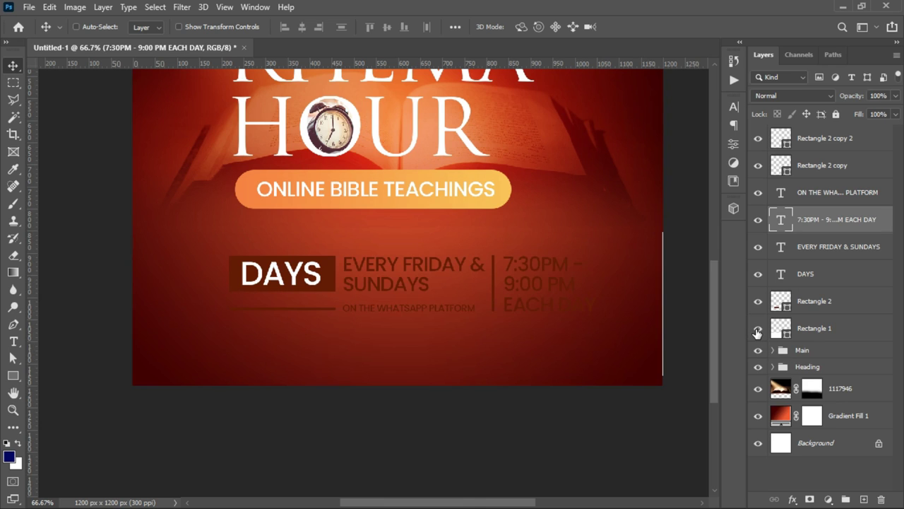
pyautogui.click(757, 332)
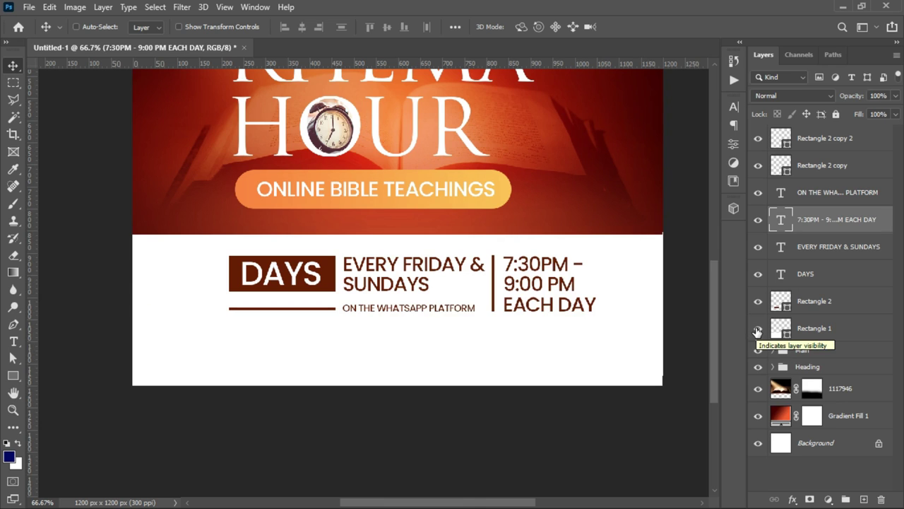
pyautogui.click(832, 303)
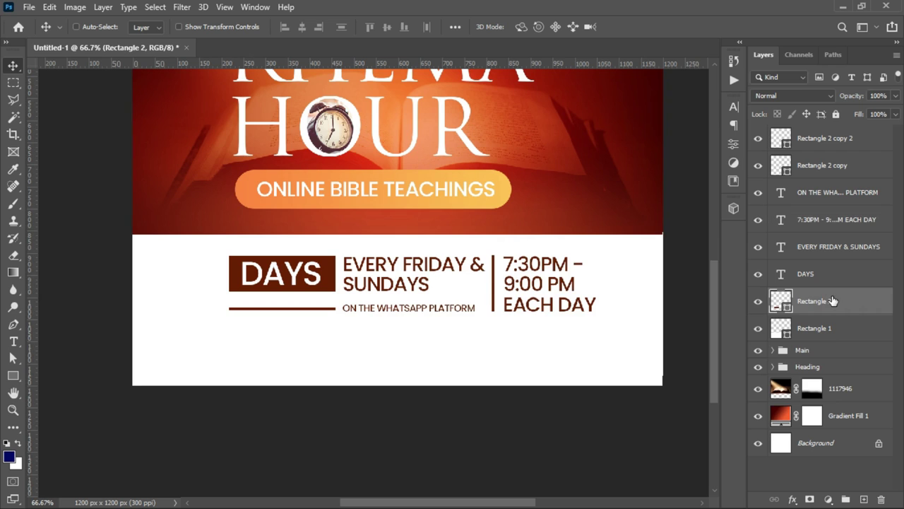
pyautogui.keyDown('shift'); pyautogui.click(823, 142); pyautogui.keyUp('shift')
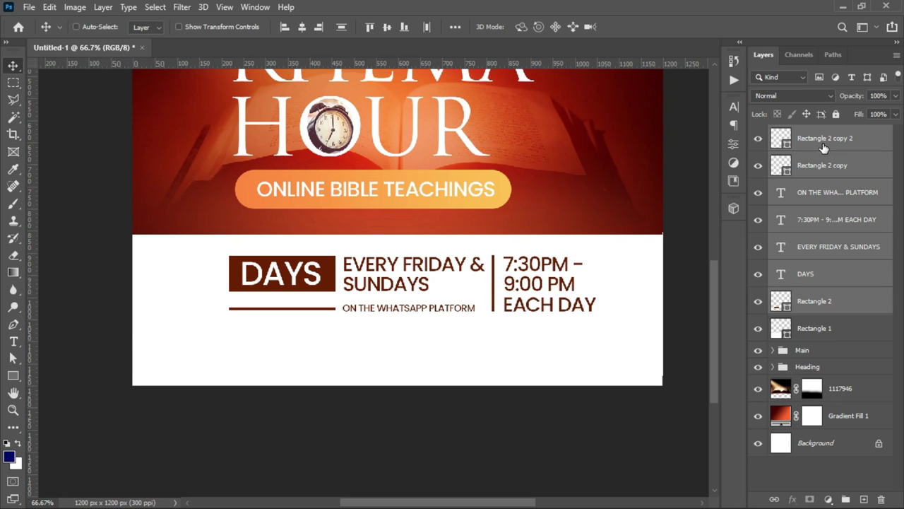
pyautogui.hotkey('ctrl', 'g')
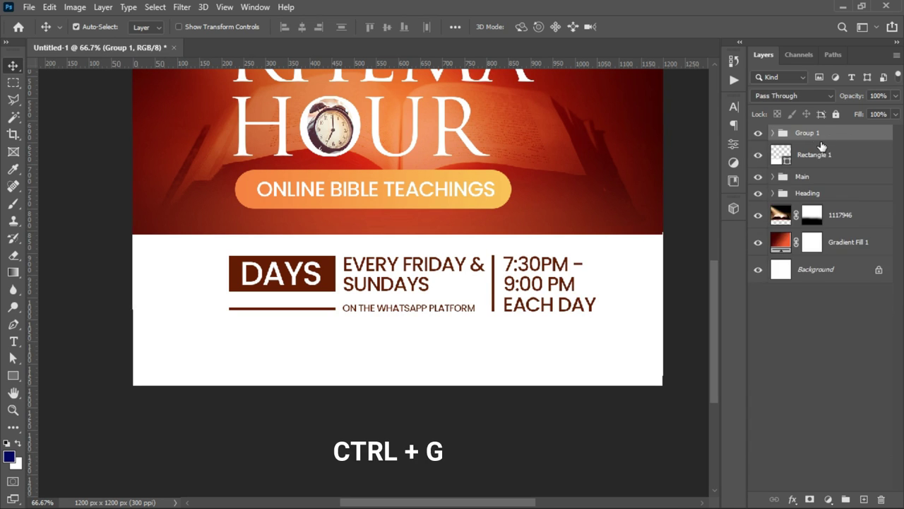
# - Rename the schedule group as "Date and time" and centre it horizontally on the canvas
pyautogui.doubleClick(810, 132)
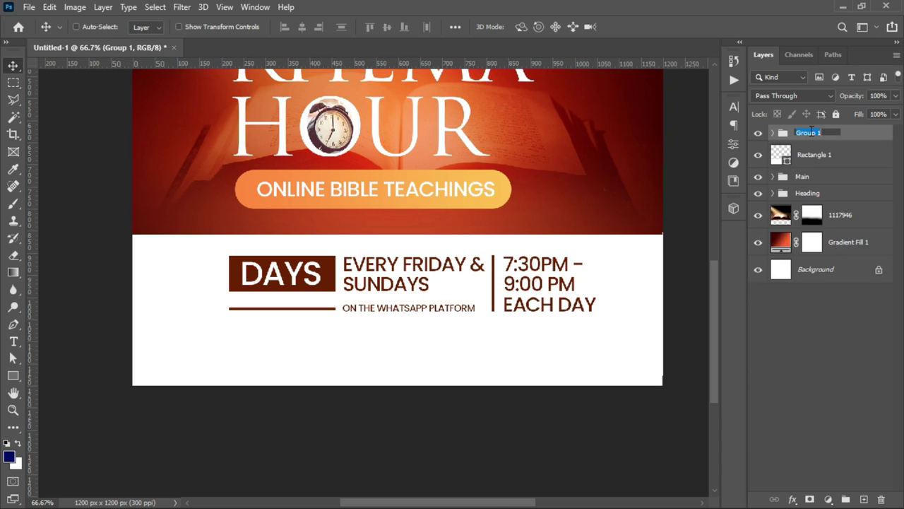
pyautogui.write('Date and time')
pyautogui.press('Return')
pyautogui.hotkey('ctrl', 'a')
pyautogui.click(303, 29)
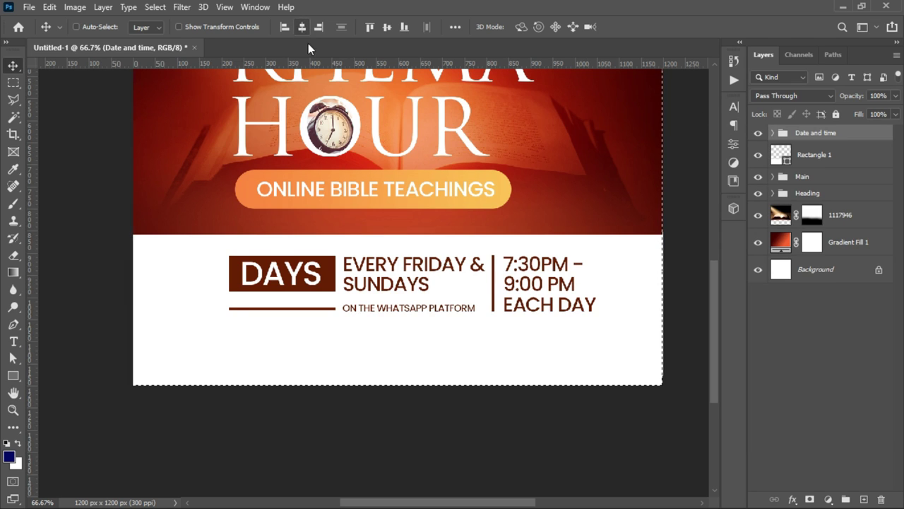
pyautogui.hotkey('ctrl', 'd')
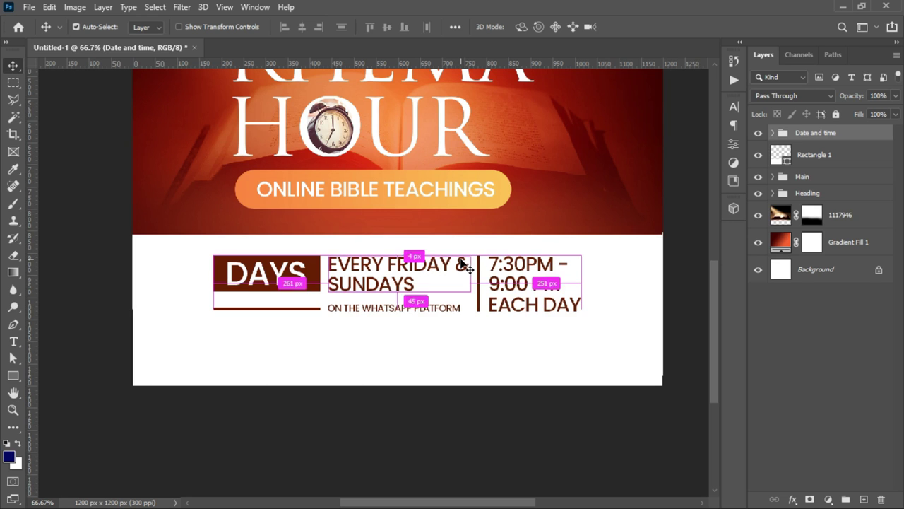
# - Scale the Date and time group up to about 104% and recentre it horizontally on the canvas
pyautogui.hotkey('ctrl', 't')
pyautogui.moveTo(583, 314); pyautogui.dragTo(597, 321)
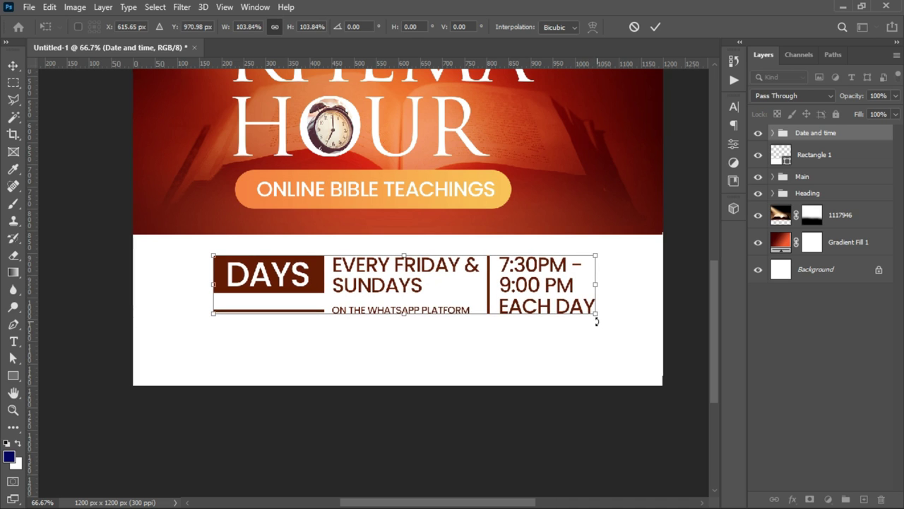
pyautogui.press('Return')
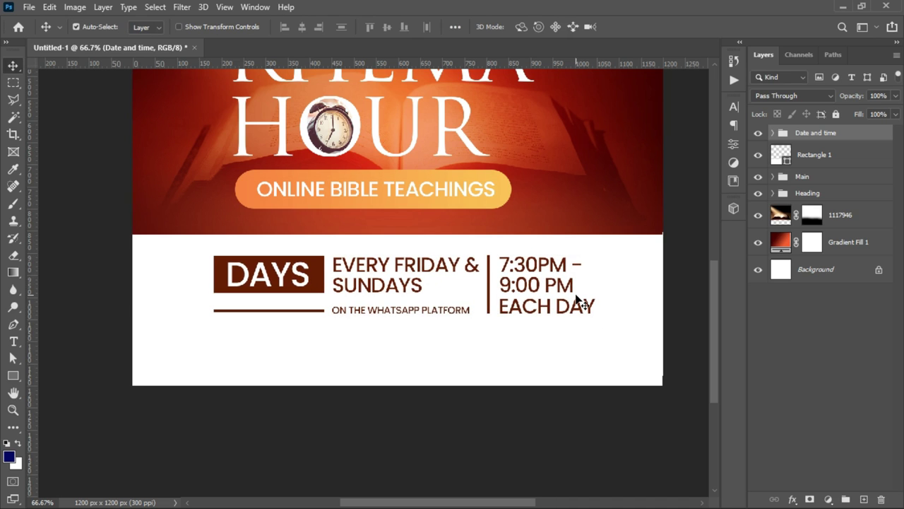
pyautogui.hotkey('ctrl', 'a')
pyautogui.click(302, 27)
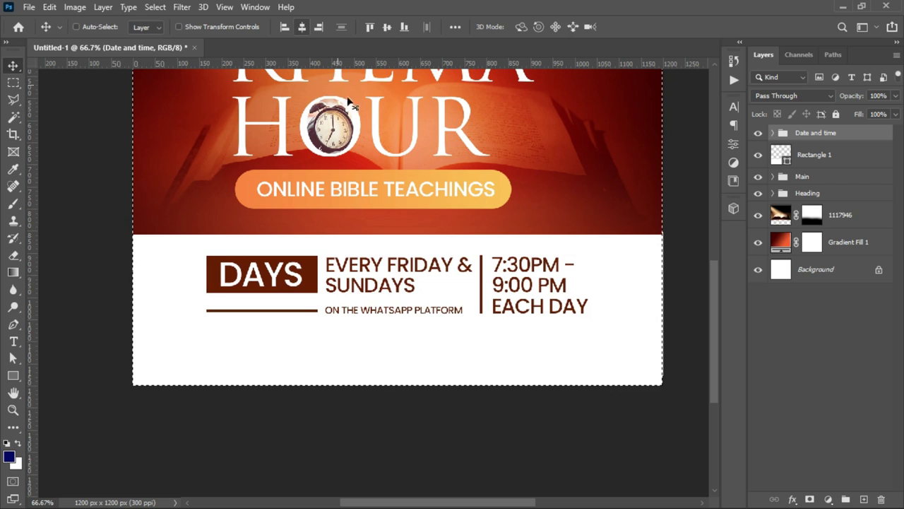
pyautogui.hotkey('ctrl', 'd')
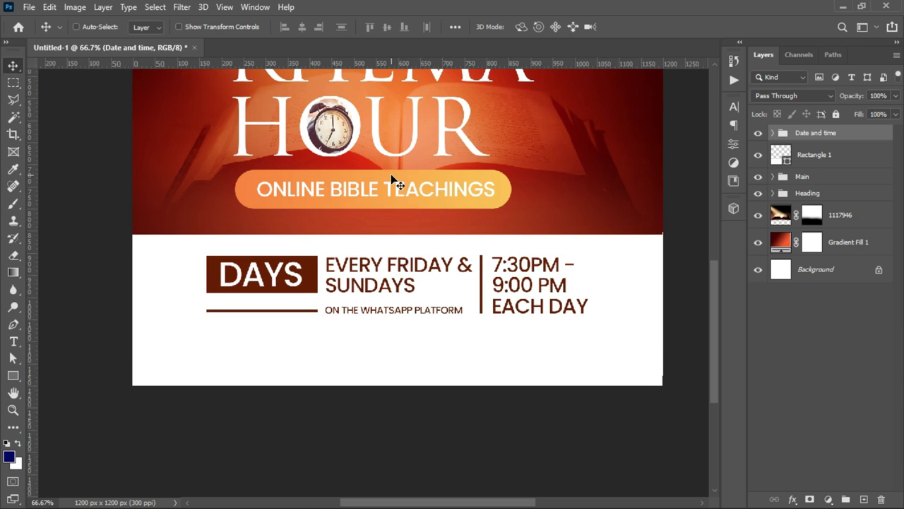
# - Open the image email symbol.jpg and unlock its background layer
pyautogui.hotkey('ctrl', '0')
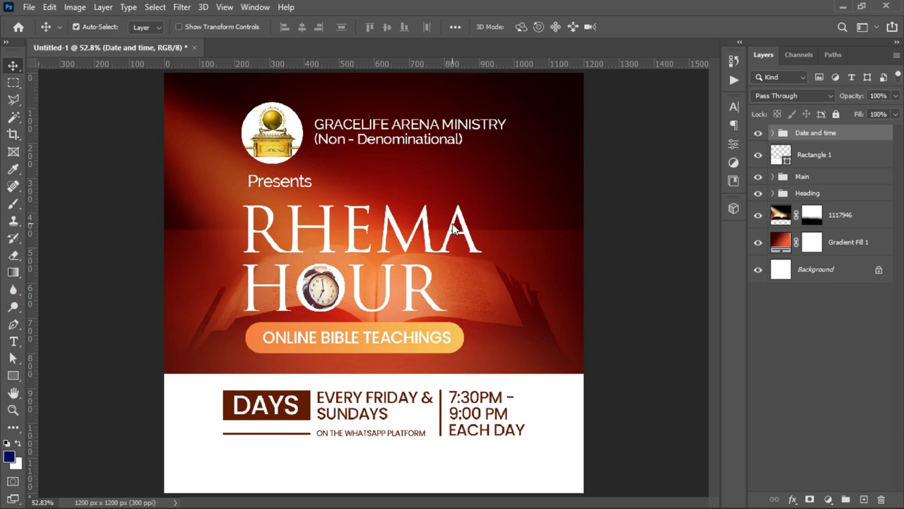
pyautogui.hotkey('ctrl', 'o')
pyautogui.doubleClick(409, 146)
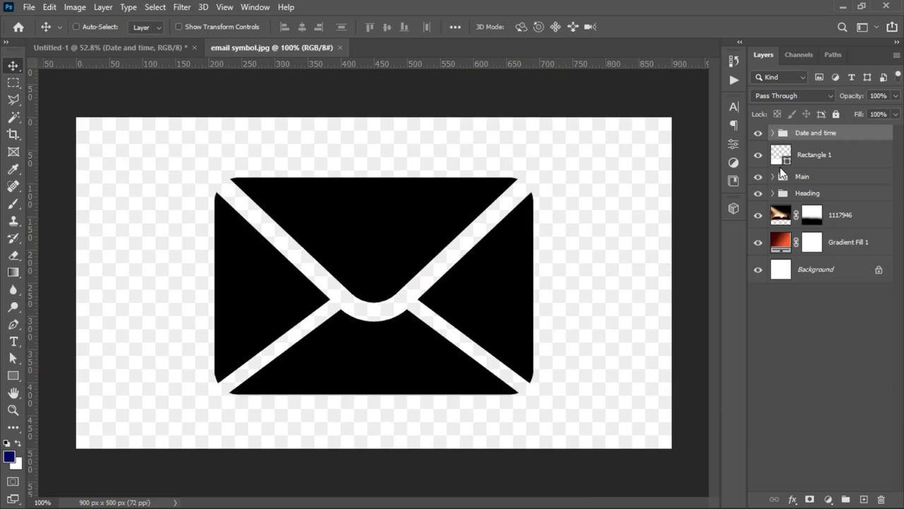
pyautogui.click(879, 135)
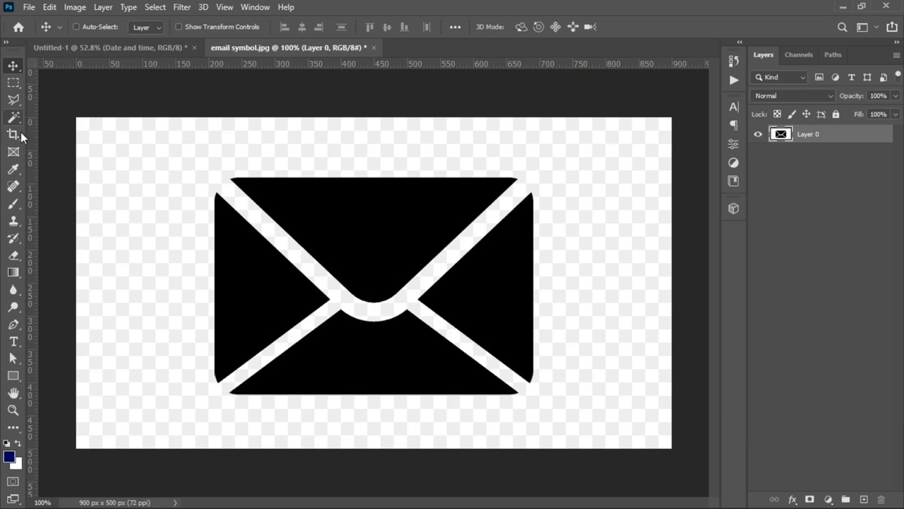
# - Select the checkered background around the envelope with the Magic Wand tool, delete it and clear the selection
pyautogui.moveTo(12, 117); pyautogui.dragTo(68, 150)
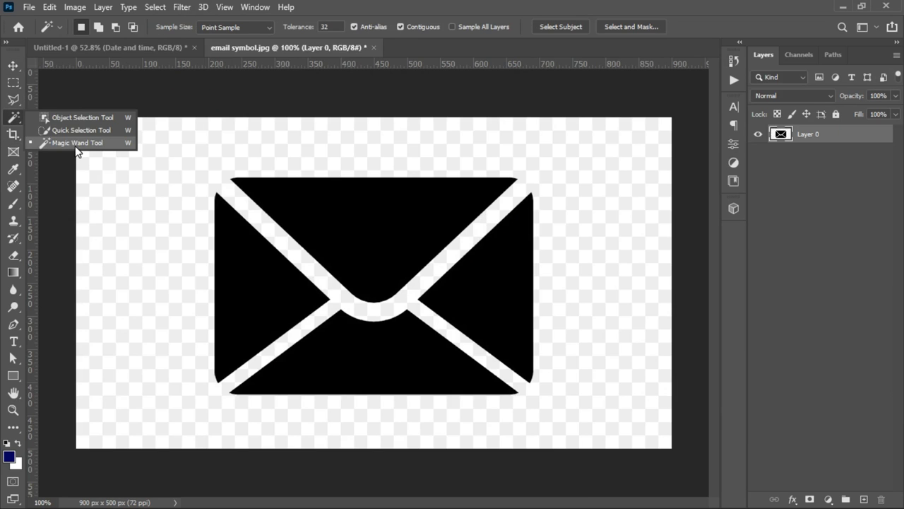
pyautogui.click(76, 146)
pyautogui.click(357, 146)
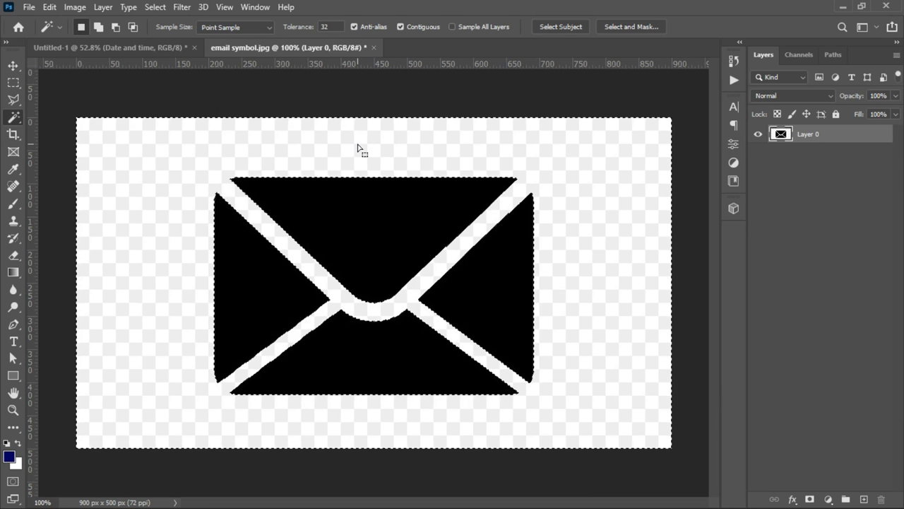
pyautogui.press('Delete')
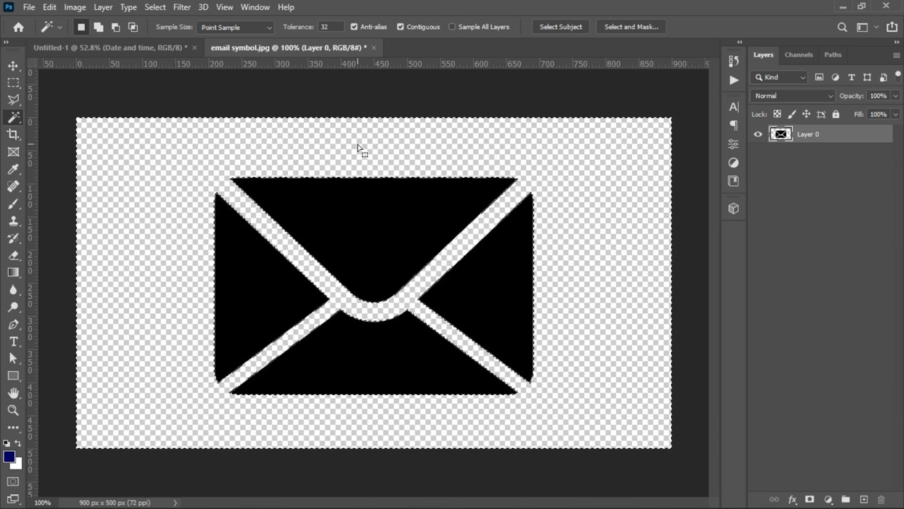
pyautogui.hotkey('ctrl', 'd')
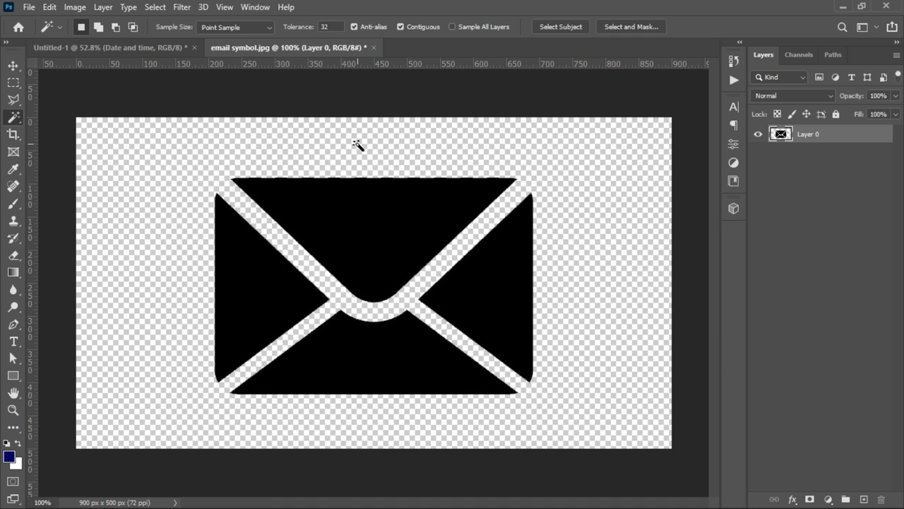
# - Bring the envelope into the flyer and shrink it to a small icon at the lower left of the white panel
pyautogui.press('v')
pyautogui.moveTo(421, 297); pyautogui.dragTo(311, 472)
pyautogui.hotkey('ctrl', 't')
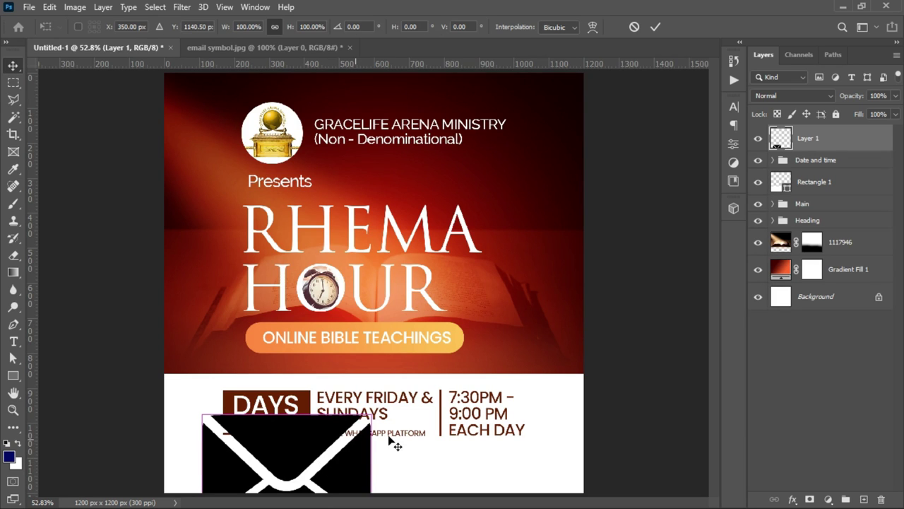
pyautogui.moveTo(370, 417); pyautogui.dragTo(228, 461)
pyautogui.press('Return')
pyautogui.hotkey('ctrl', 't')
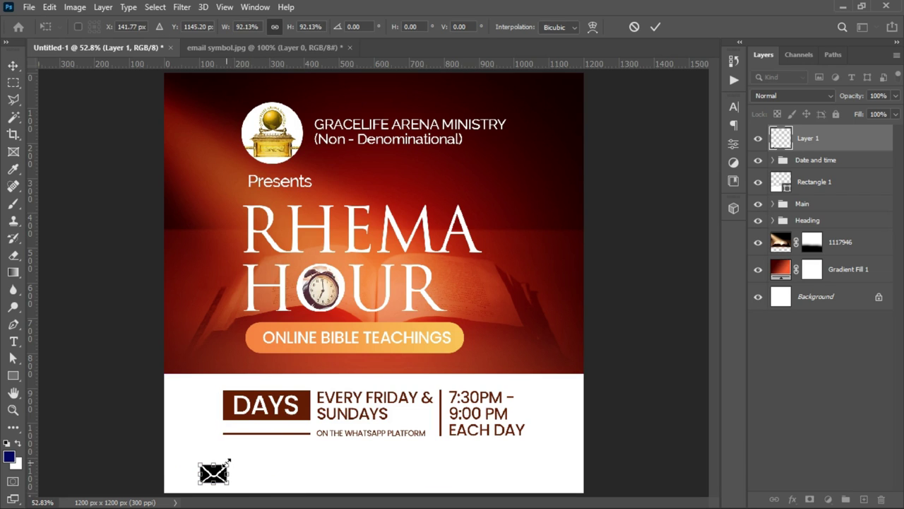
pyautogui.press('Return')
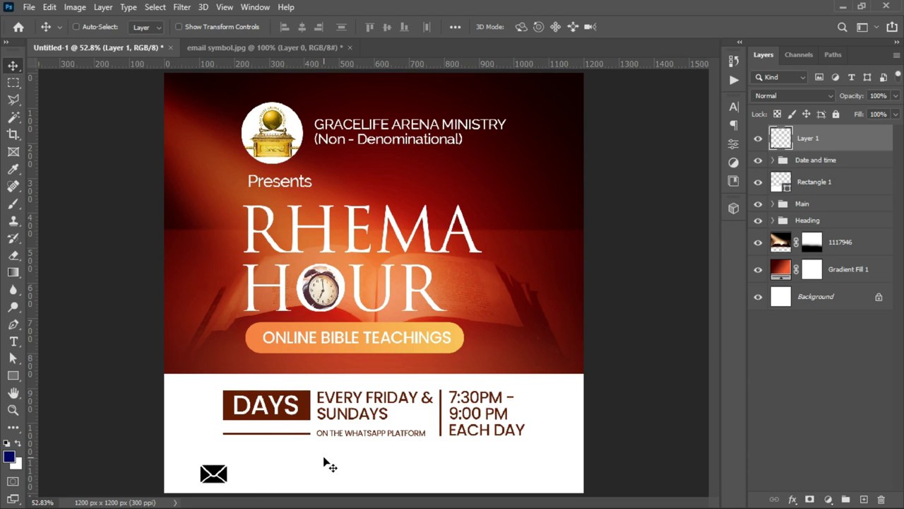
# - Switch to Notepad, copy the ministry's e-mail address line and minimize the window
pyautogui.click(842, 6)
pyautogui.click(598, 492)
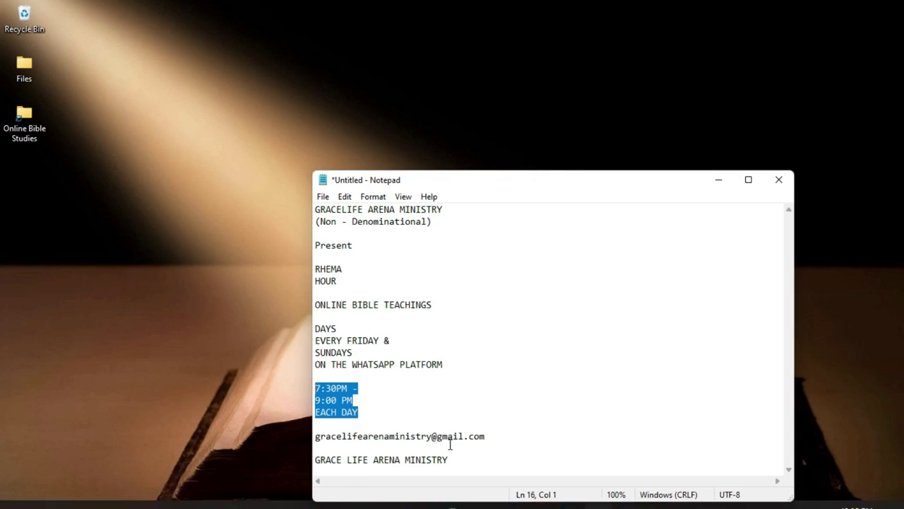
pyautogui.moveTo(489, 436); pyautogui.dragTo(317, 438)
pyautogui.hotkey('ctrl', 'c')
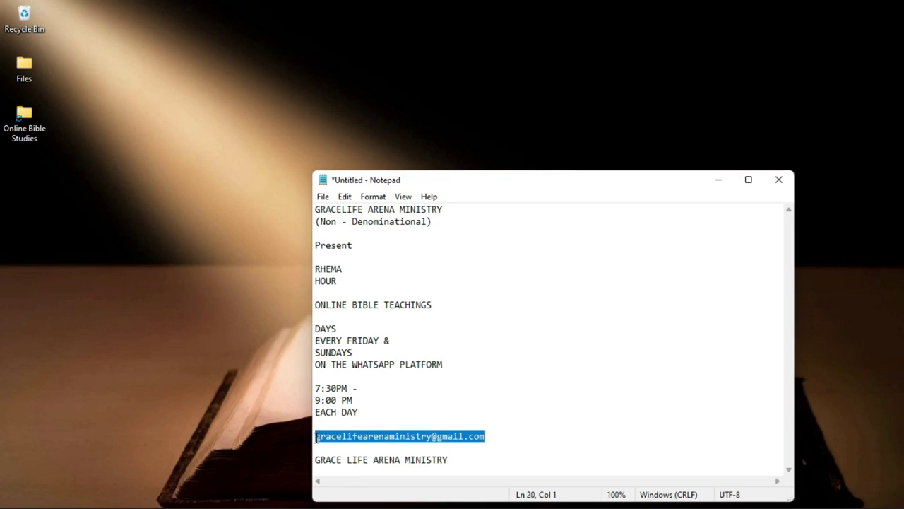
pyautogui.click(719, 179)
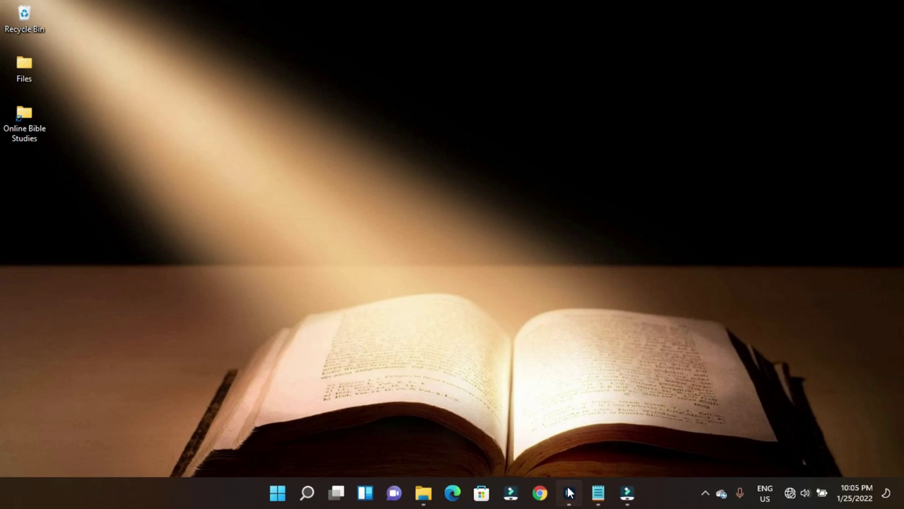
# - Back in Photoshop, add the copied e-mail address as a new text layer beside the envelope icon
pyautogui.click(569, 492)
pyautogui.click(244, 475)
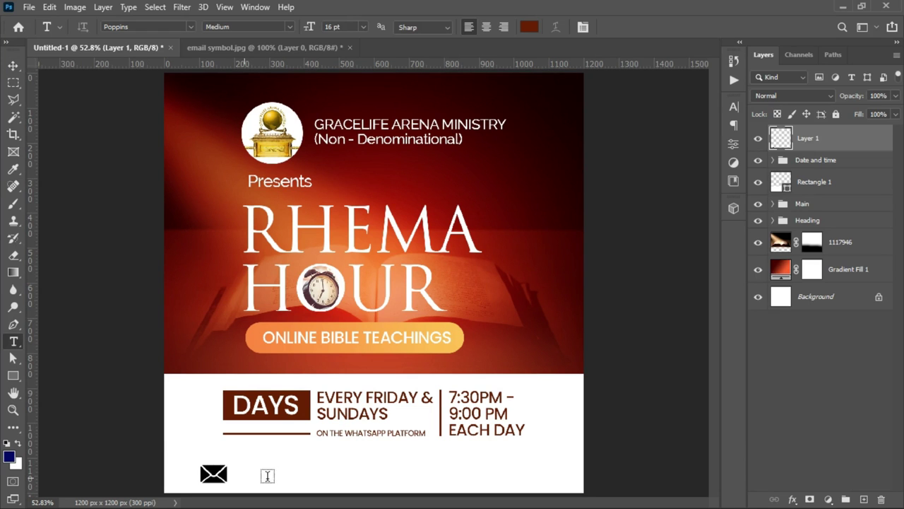
pyautogui.hotkey('ctrl', 'v')
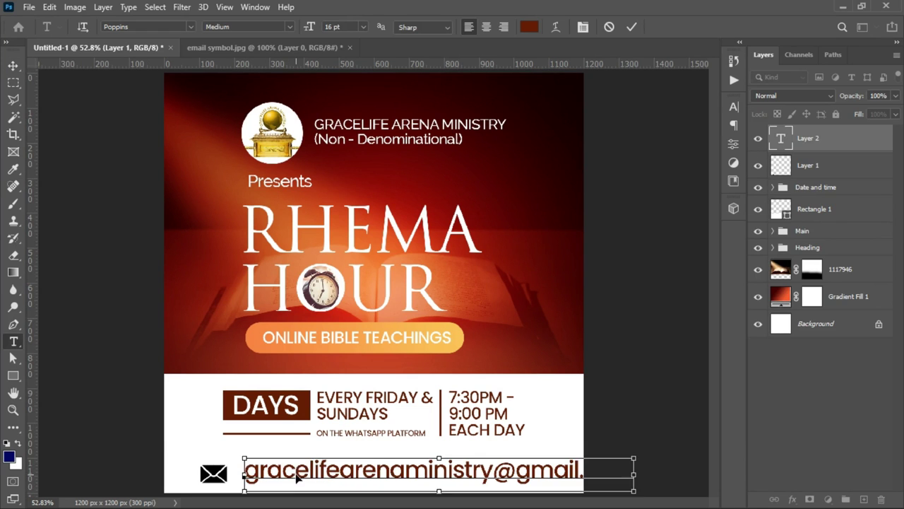
# - Set the e-mail text to Raleway Regular and make it faux italic
pyautogui.hotkey('ctrl', 'a')
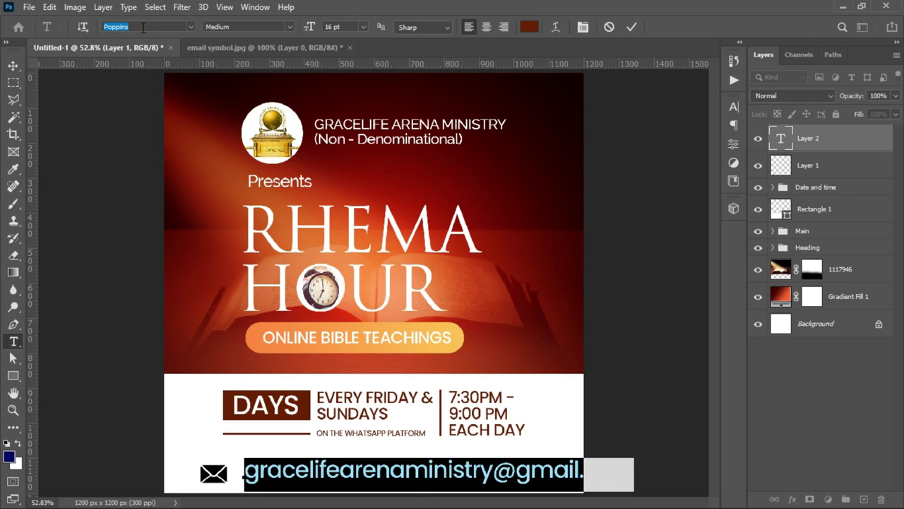
pyautogui.write('ral')
pyautogui.click(239, 71)
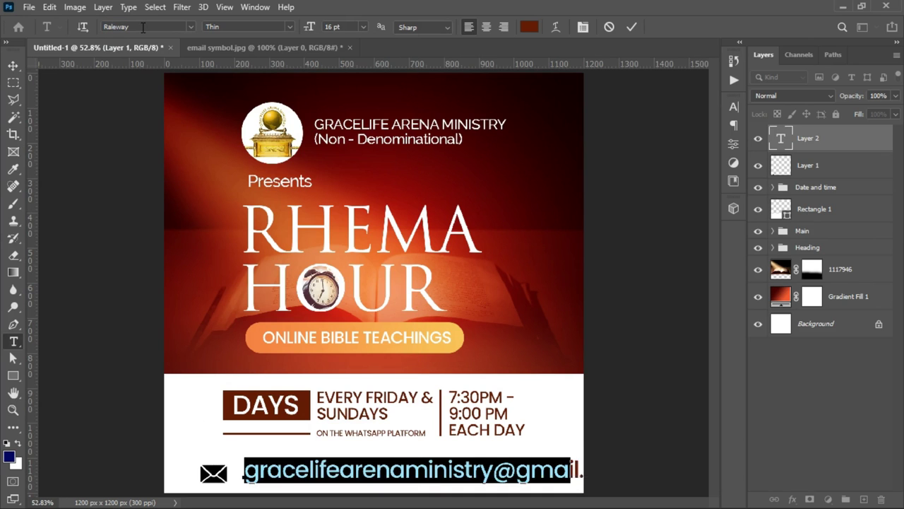
pyautogui.click(292, 28)
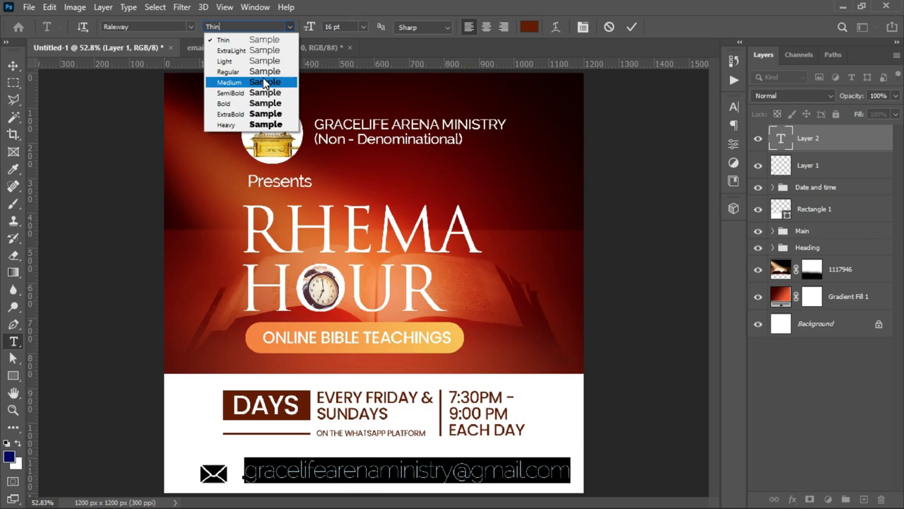
pyautogui.click(264, 75)
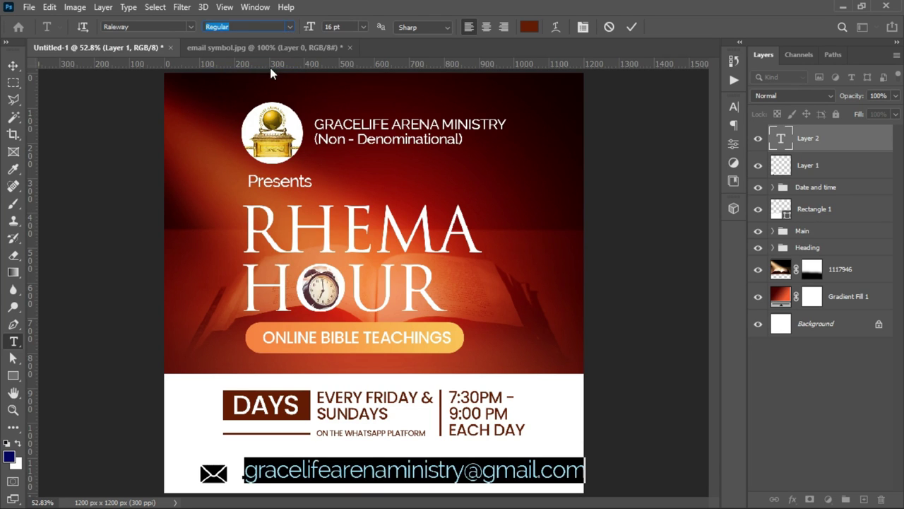
pyautogui.click(583, 27)
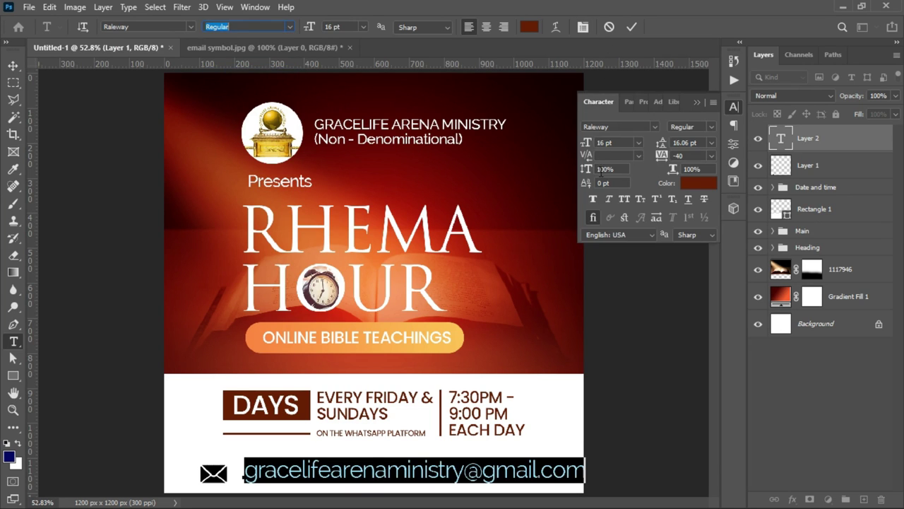
pyautogui.hotkey('ctrl', 'shift', 'i')
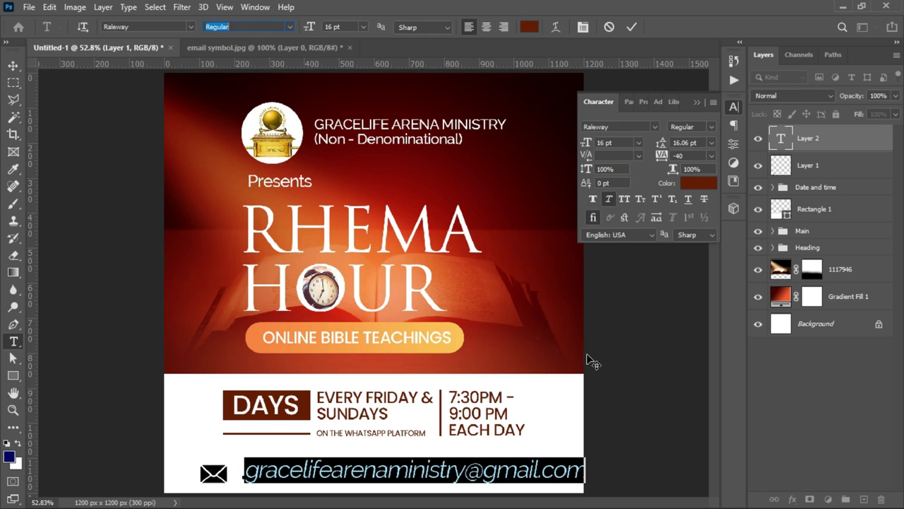
# - Scale the e-mail text down to about 9.78 pt and align it just beside the envelope icon
pyautogui.click(13, 65)
pyautogui.hotkey('ctrl', 't')
pyautogui.moveTo(587, 457); pyautogui.dragTo(416, 478)
pyautogui.press('Return')
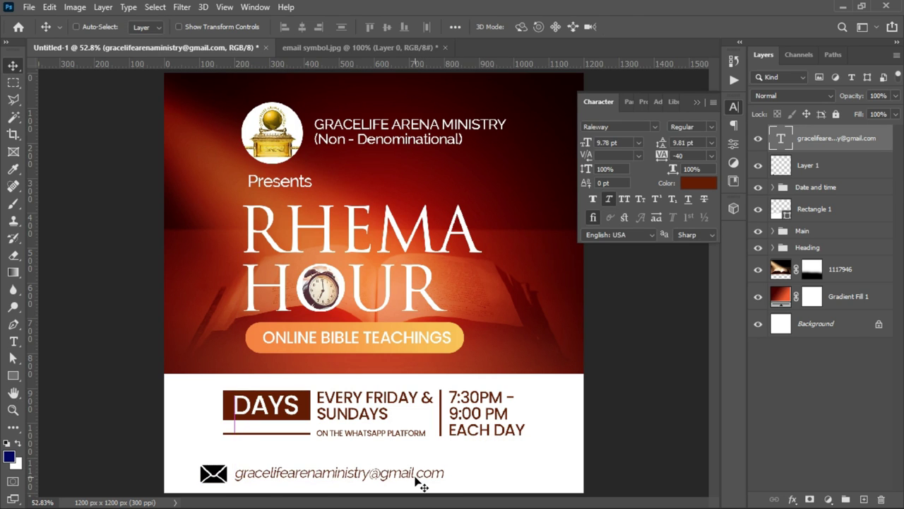
# - Recolour the e-mail text to the dark brown #1b0100 sampled from the flyer background and set its weight to Medium
pyautogui.doubleClick(416, 478)
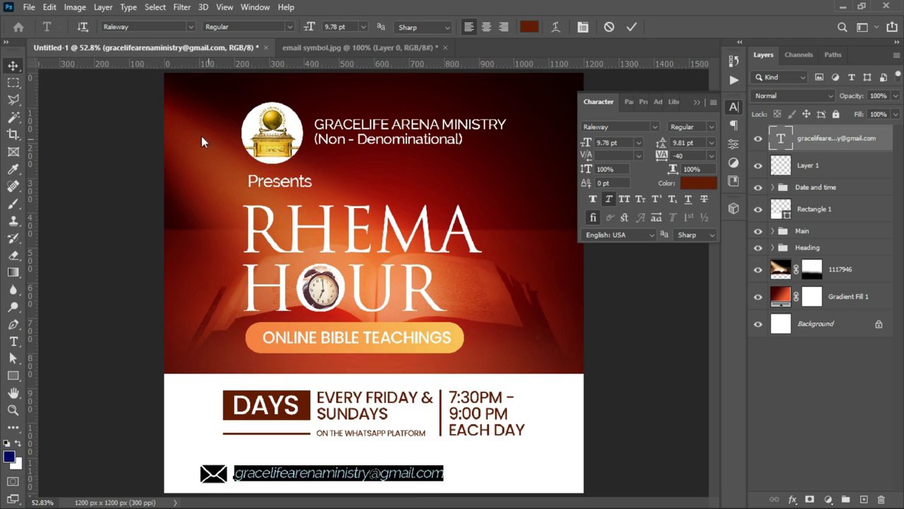
pyautogui.click(529, 27)
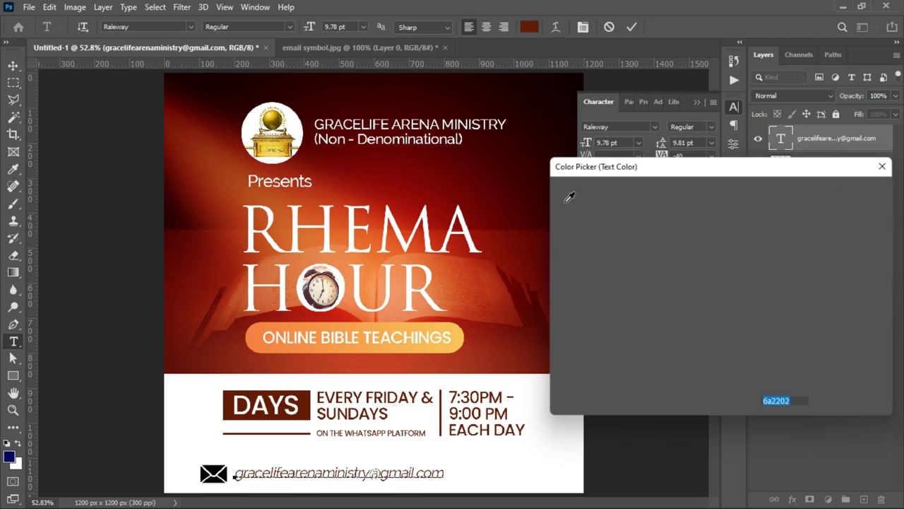
pyautogui.click(559, 101)
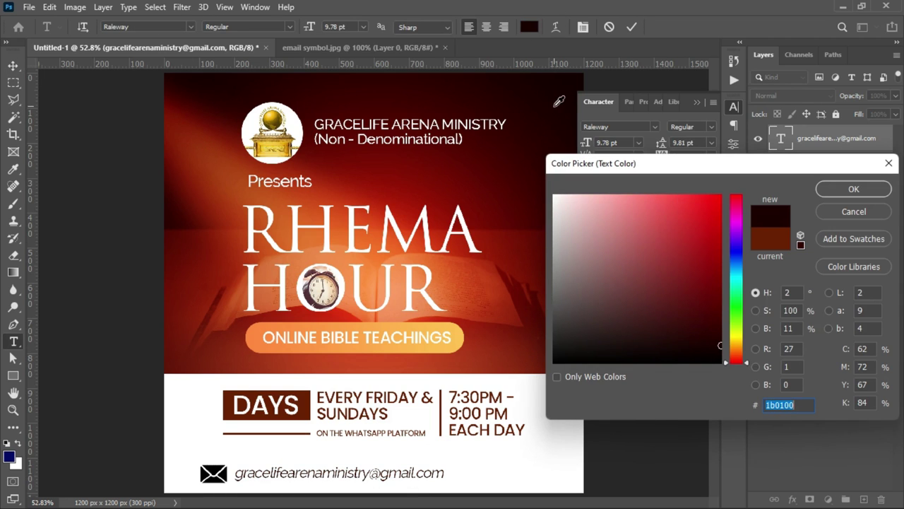
pyautogui.click(836, 191)
pyautogui.click(290, 27)
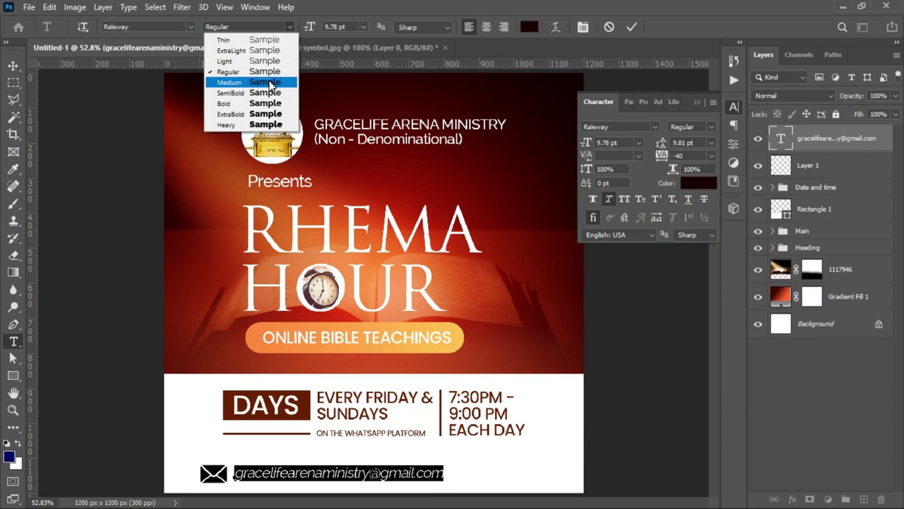
pyautogui.click(272, 83)
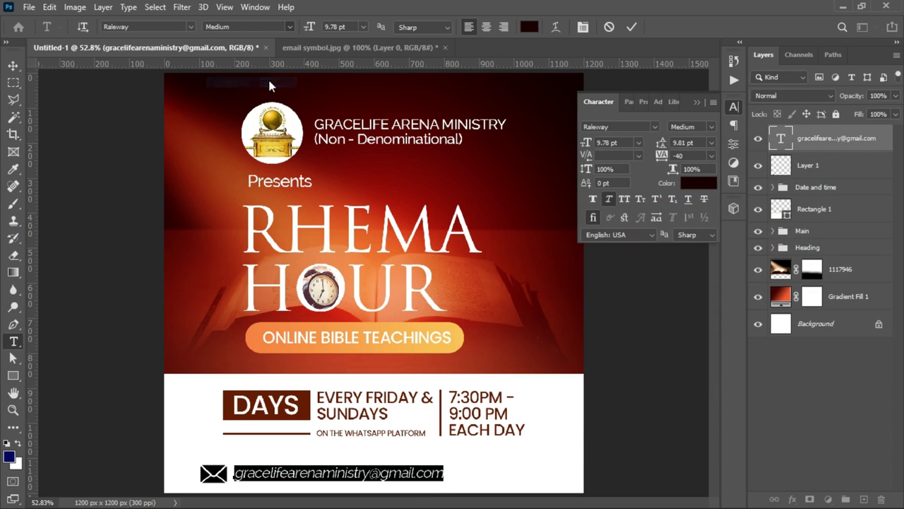
pyautogui.click(13, 66)
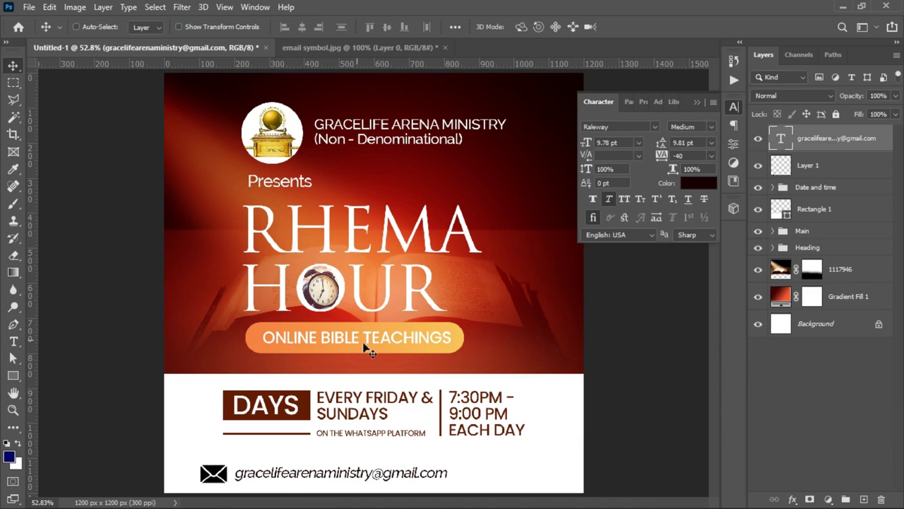
# - Scale the e-mail text down to about 9.05 pt beside the envelope icon
pyautogui.hotkey('ctrl', 't')
pyautogui.moveTo(450, 470); pyautogui.dragTo(433, 472)
pyautogui.press('Return')
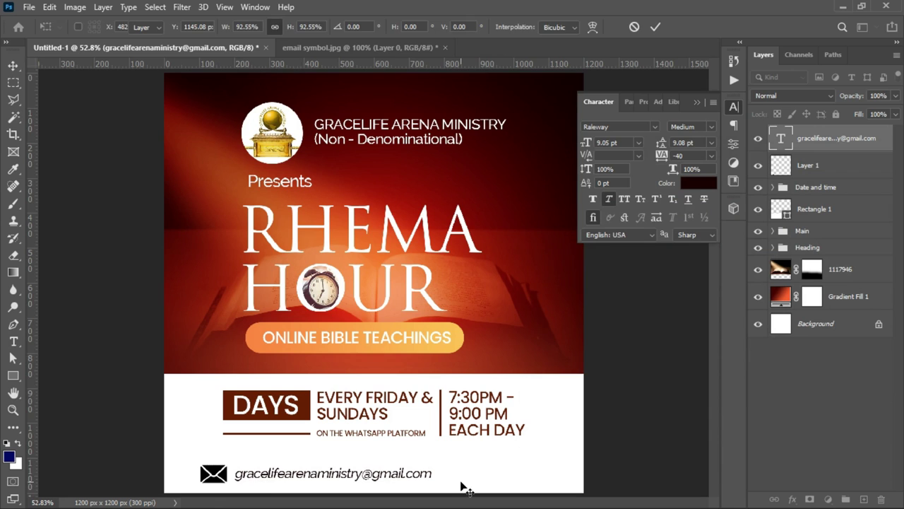
# - Open the Pngtree social media icons PNG from the Online Bible Studies folder
pyautogui.press('ctrl')
pyautogui.hotkey('ctrl', 'o')
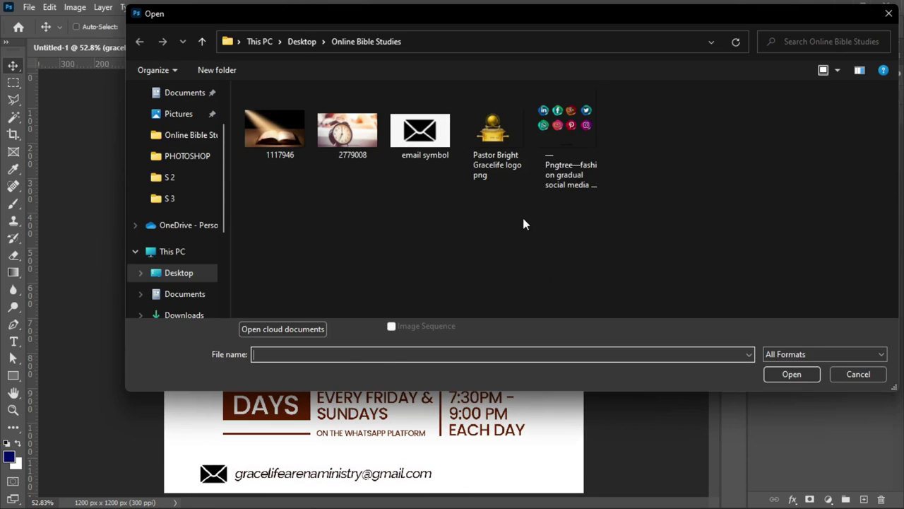
pyautogui.doubleClick(565, 131)
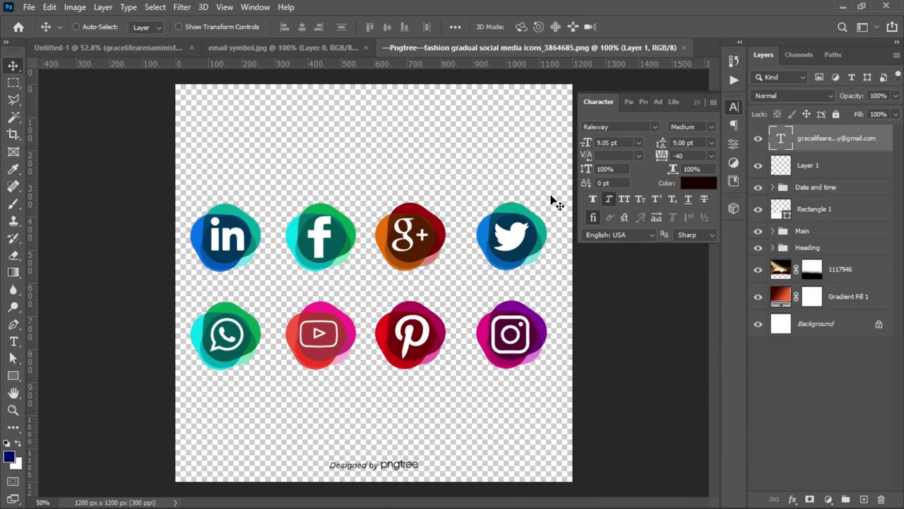
pyautogui.click(698, 103)
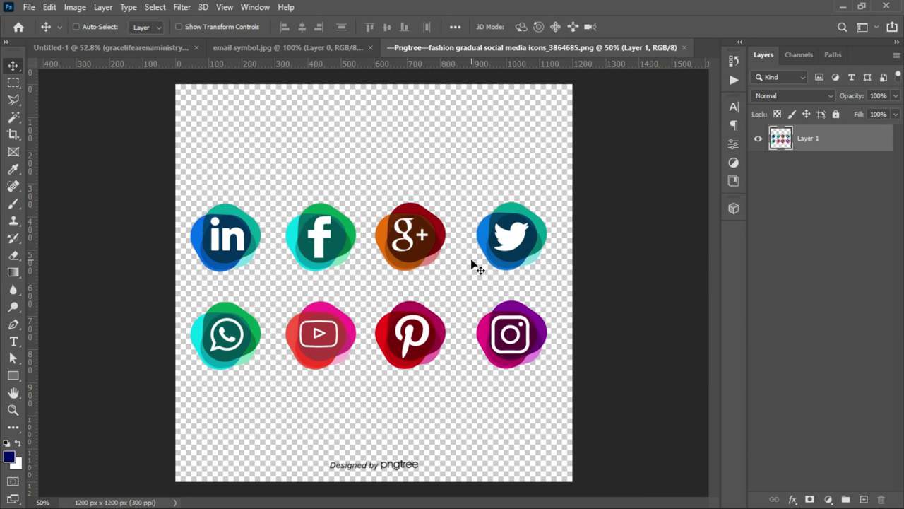
# - Isolate the Facebook icon from the icon sheet and bring it into the flyer as a new layer
pyautogui.click(13, 82)
pyautogui.moveTo(275, 187); pyautogui.dragTo(461, 477)
pyautogui.hotkey('ctrl', 'j')
pyautogui.press('v')
# - Scale the Facebook icon to about 31% and place it just after the e-mail text
pyautogui.hotkey('ctrl', 't')
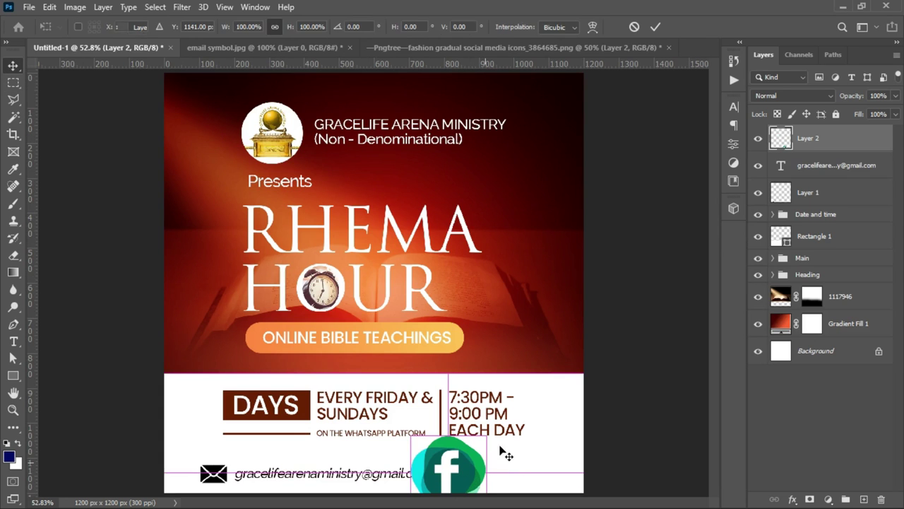
pyautogui.moveTo(485, 444); pyautogui.dragTo(467, 481)
pyautogui.hotkey('ctrl', '1')
pyautogui.moveTo(513, 281)
pyautogui.mouseDown()
pyautogui.moveTo(508, 274)
pyautogui.moveTo(517, 274)
pyautogui.mouseUp()
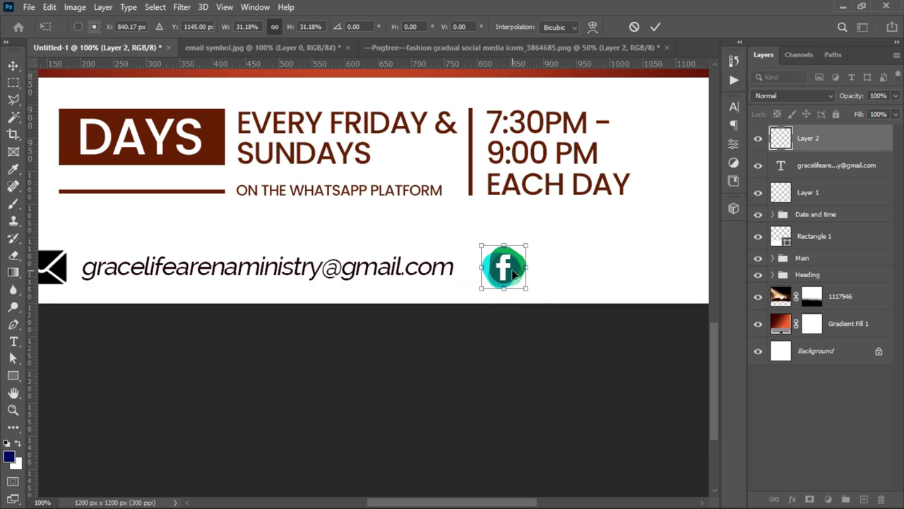
pyautogui.press('Return')
# - Duplicate the e-mail text layer and move the copy across the Facebook icon on the same baseline
pyautogui.moveTo(414, 262); pyautogui.dragTo(315, 264)
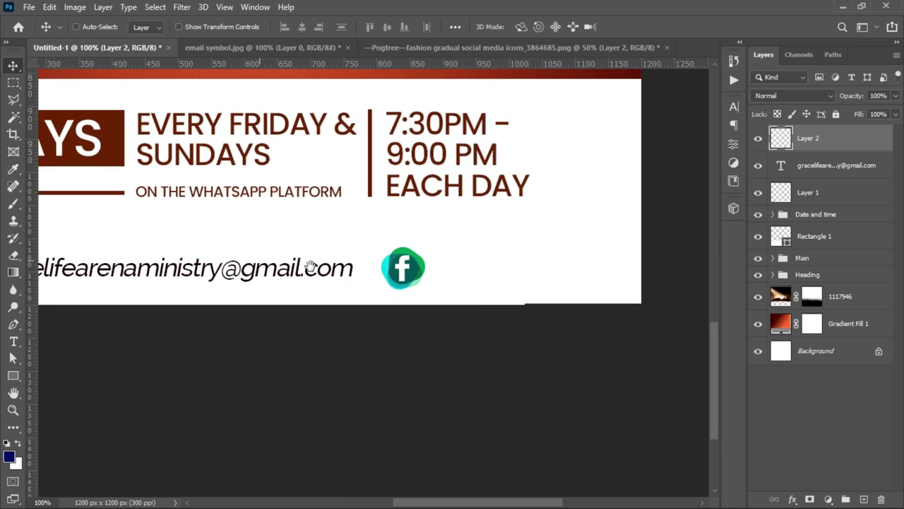
pyautogui.rightClick(319, 275)
pyautogui.click(410, 276)
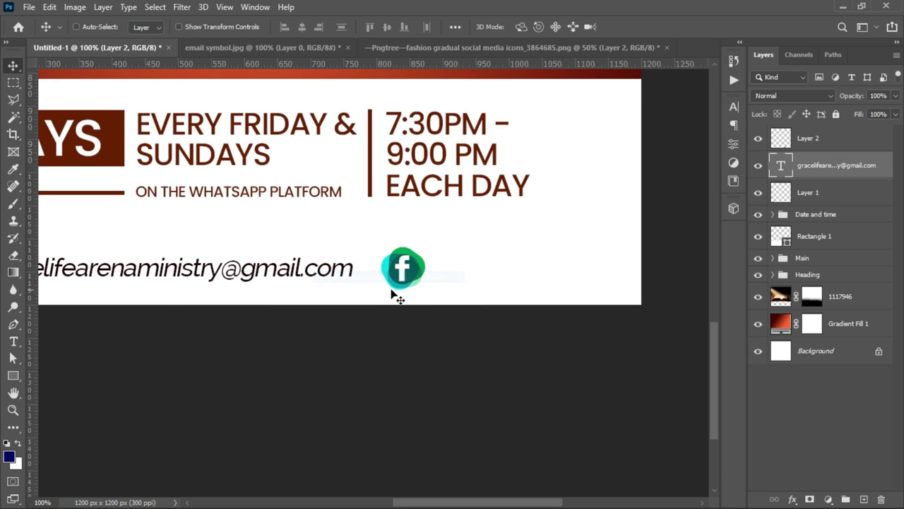
pyautogui.moveTo(315, 275); pyautogui.dragTo(611, 263)
# - Switch to Notepad and copy the line "GRACE LIFE ARENA MINISTRY"
pyautogui.click(842, 6)
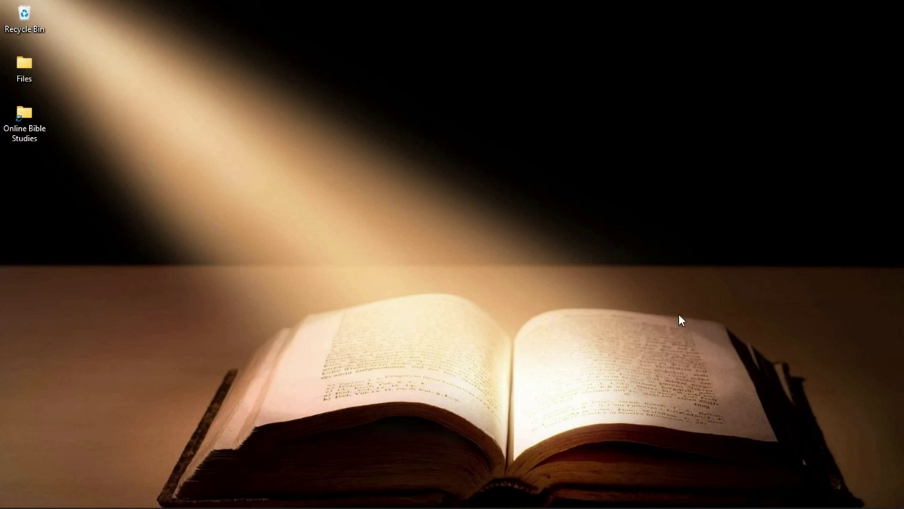
pyautogui.click(598, 494)
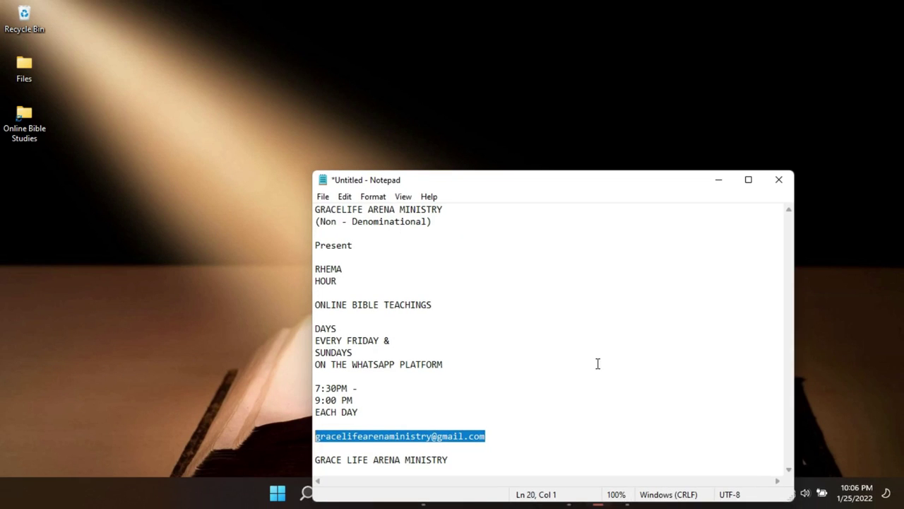
pyautogui.click(436, 467)
pyautogui.moveTo(460, 467); pyautogui.dragTo(315, 461)
pyautogui.hotkey('ctrl', 'c')
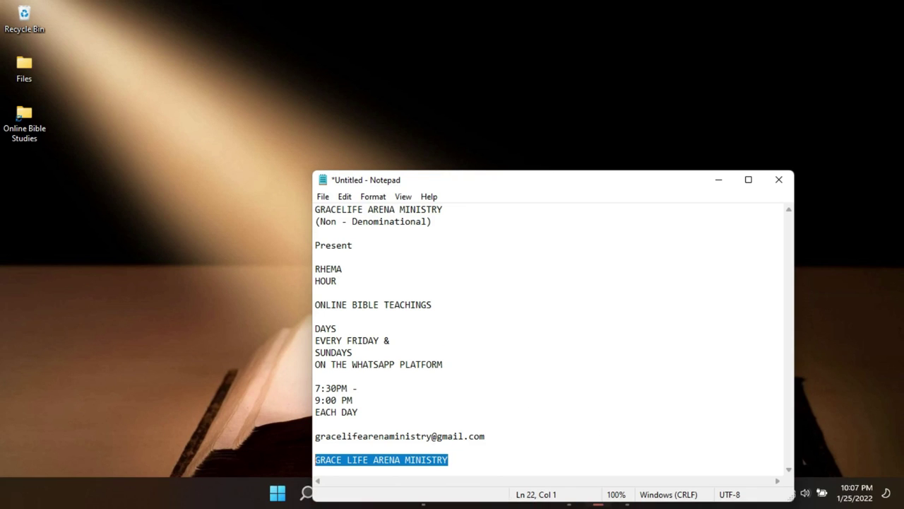
pyautogui.click(719, 179)
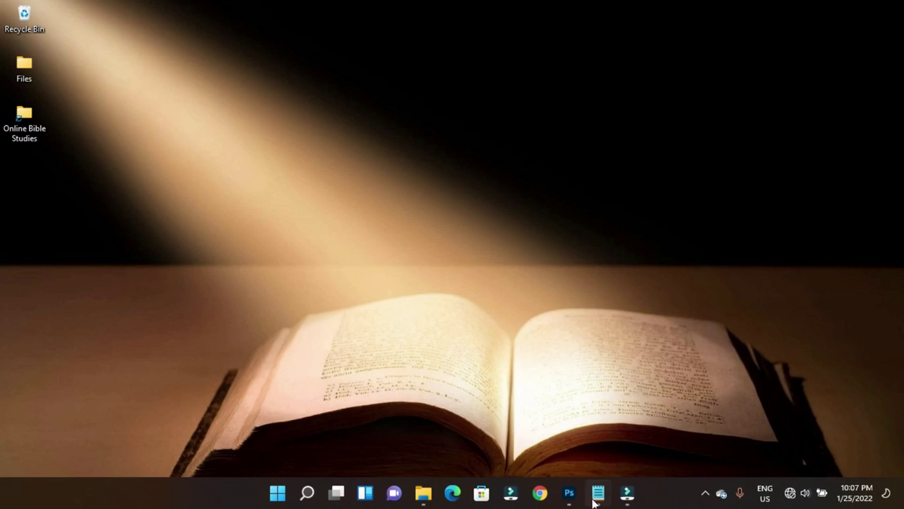
# - Back in Photoshop, replace the duplicated e-mail text with "GRACE LIFE ARENA MINISTRY" and set its weight to SemiBold
pyautogui.click(572, 498)
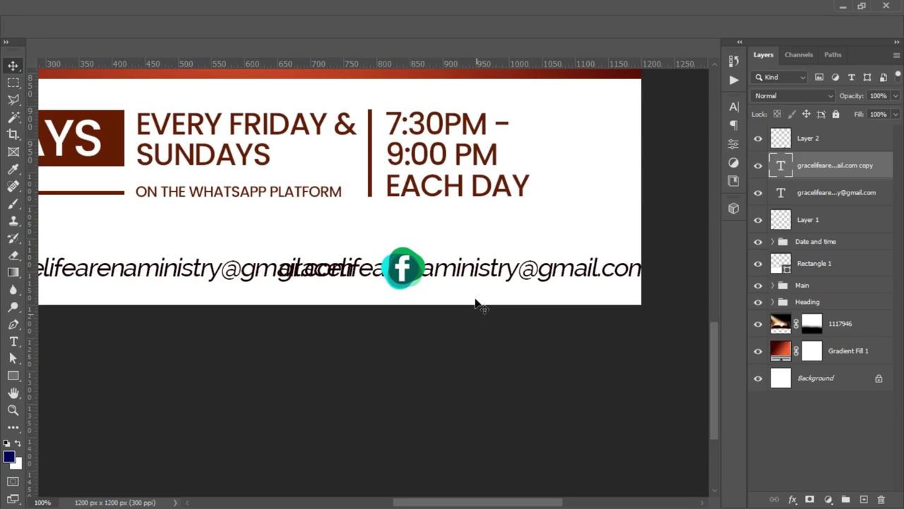
pyautogui.doubleClick(464, 268)
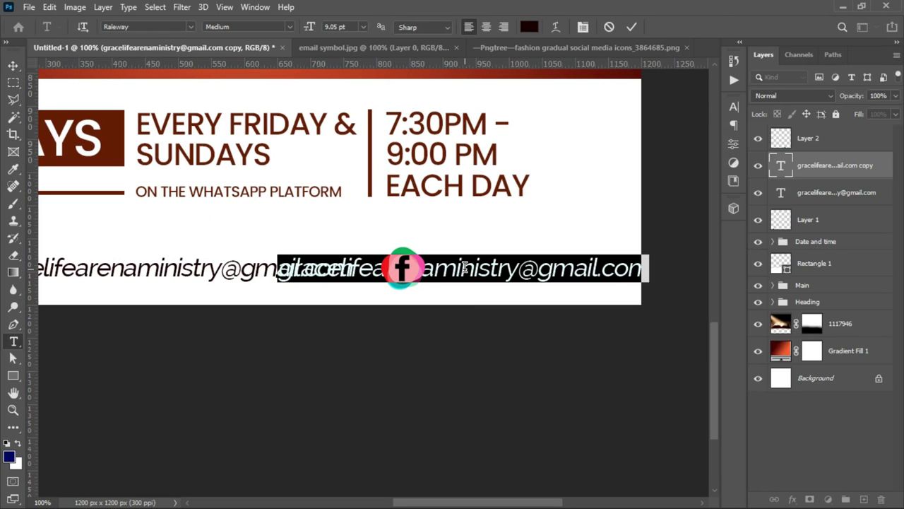
pyautogui.hotkey('ctrl', 'v')
pyautogui.click(583, 27)
pyautogui.click(289, 27)
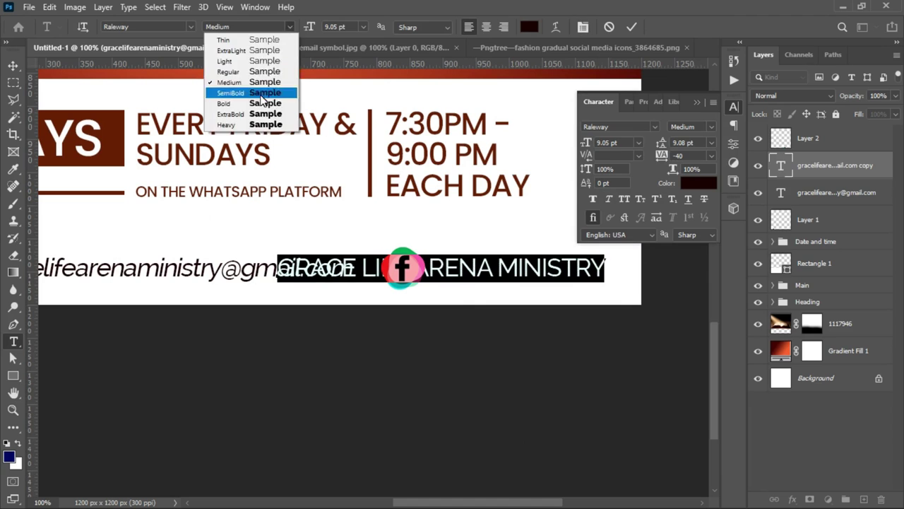
pyautogui.click(261, 94)
# - Move the "GRACE LIFE ARENA MINISTRY" text to just after the Facebook icon
pyautogui.click(12, 65)
pyautogui.moveTo(395, 269); pyautogui.dragTo(553, 268)
pyautogui.hscroll(3, 353, 283)
pyautogui.click(734, 107)
# - Group the two contact icons and their two text layers
pyautogui.click(822, 139)
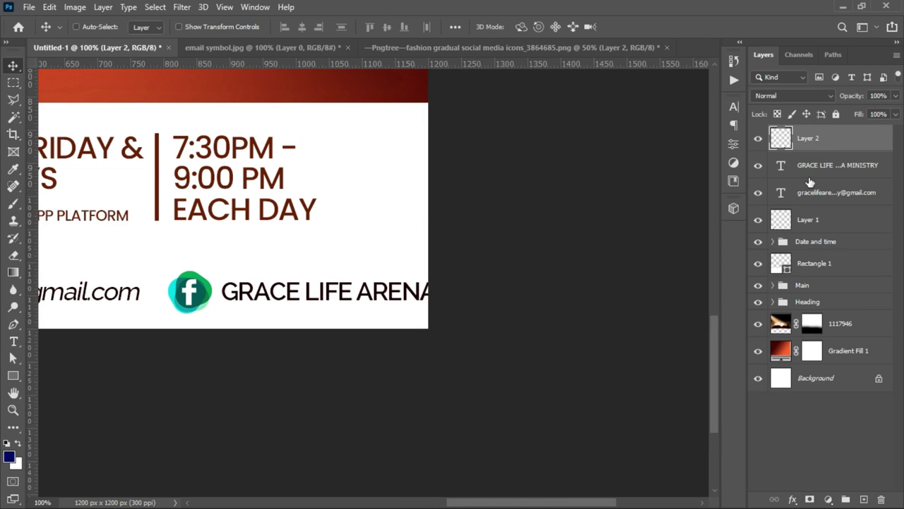
pyautogui.keyDown('shift'); pyautogui.click(809, 224); pyautogui.keyUp('shift')
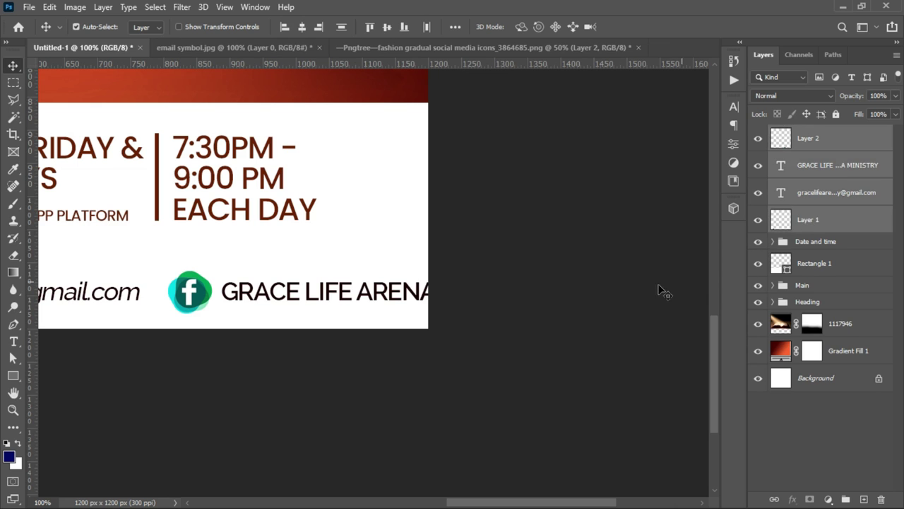
pyautogui.hotkey('ctrl', 'g')
# - Scale the contact group down and centre it horizontally on the canvas
pyautogui.hotkey('ctrl', '-')
pyautogui.hotkey('ctrl', 't')
pyautogui.moveTo(635, 263); pyautogui.dragTo(577, 269)
pyautogui.press('Return')
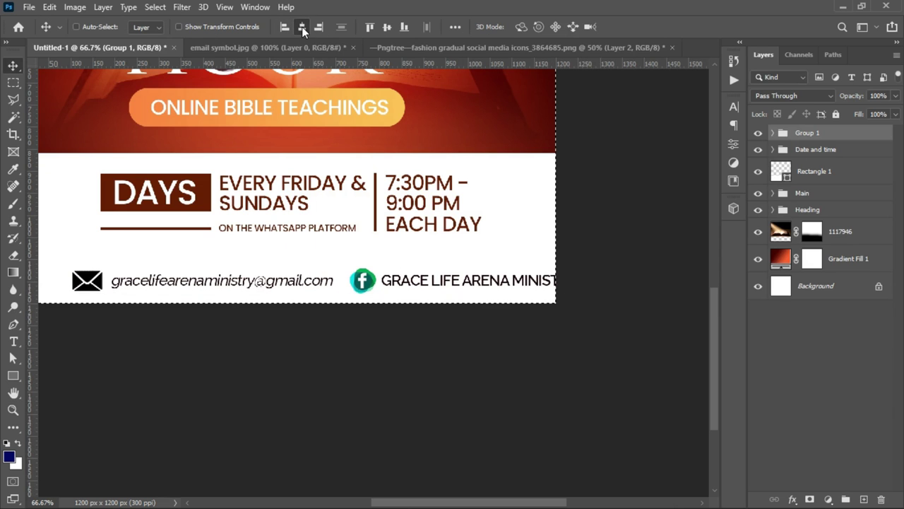
pyautogui.click(301, 26)
# - Shrink the contact group slightly more so it clears the flyer edges, and recentre it horizontally on the canvas
pyautogui.hotkey('ctrl', 'alt', 'space')
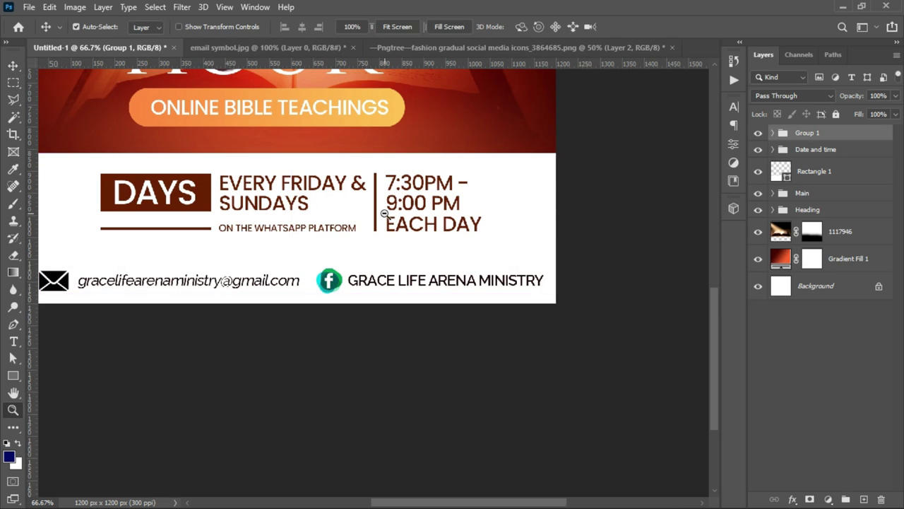
pyautogui.keyDown('alt'); pyautogui.click(384, 213); pyautogui.keyUp('alt')
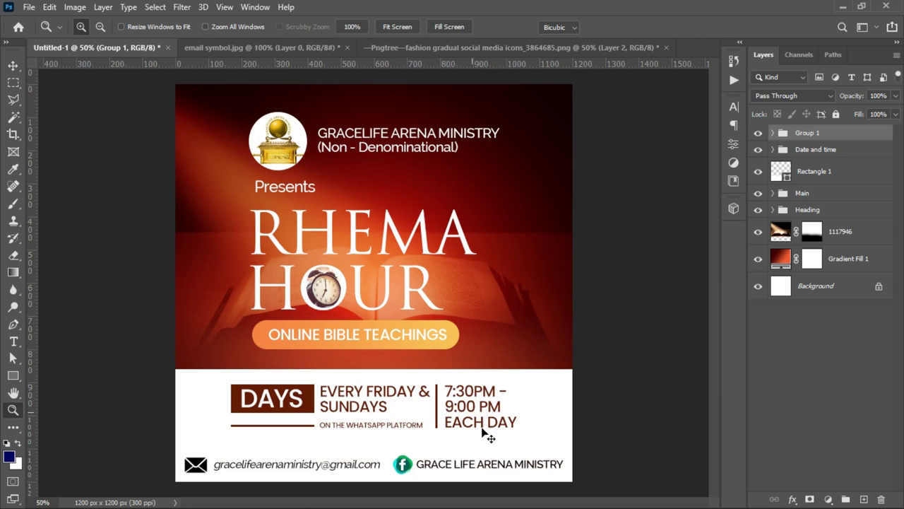
pyautogui.hotkey('ctrl', 't')
pyautogui.moveTo(566, 453); pyautogui.dragTo(544, 458)
pyautogui.press('Return')
pyautogui.hotkey('ctrl', 'a')
pyautogui.press('v')
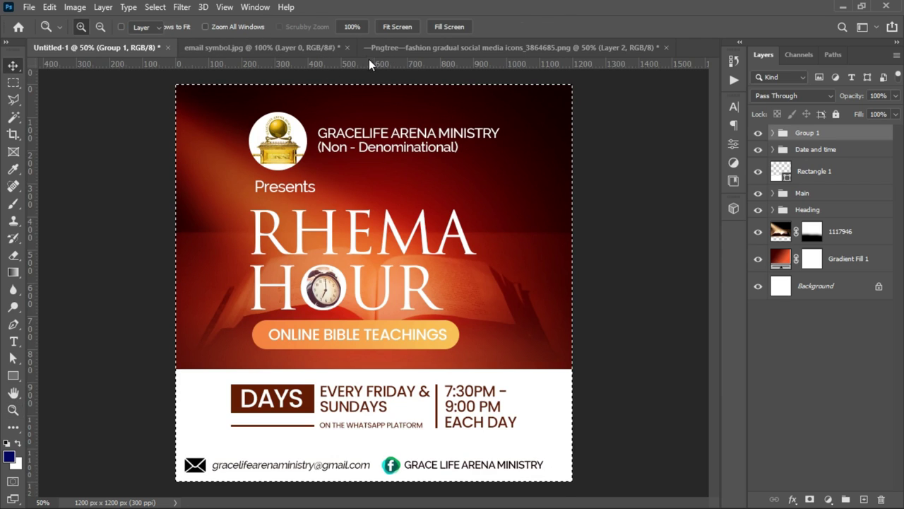
pyautogui.click(303, 28)
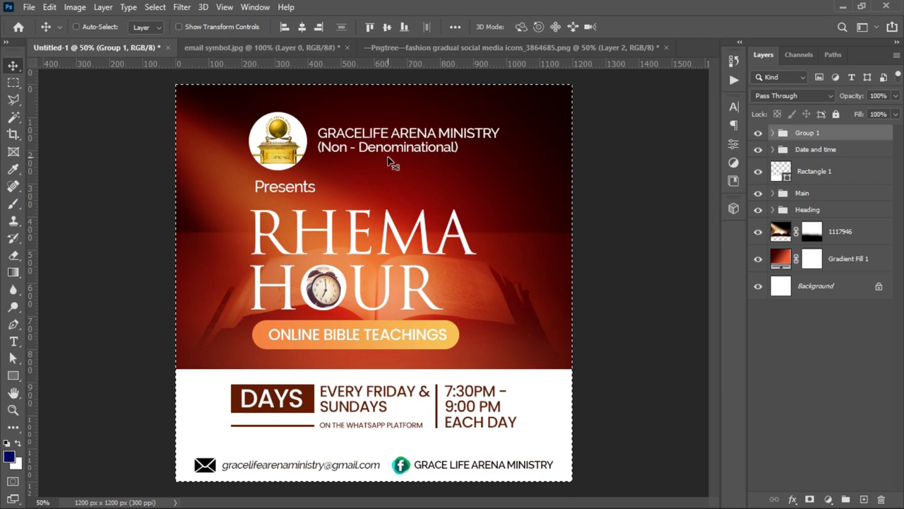
pyautogui.hotkey('ctrl', 'd')
# - Nudge the contact group up slightly from the flyer's lower edge
pyautogui.press('Up')
pyautogui.press('Up')
pyautogui.press('Up')
pyautogui.press('Up')
pyautogui.press('Up')
pyautogui.press('Up')
pyautogui.press('Up')
pyautogui.press('Up')
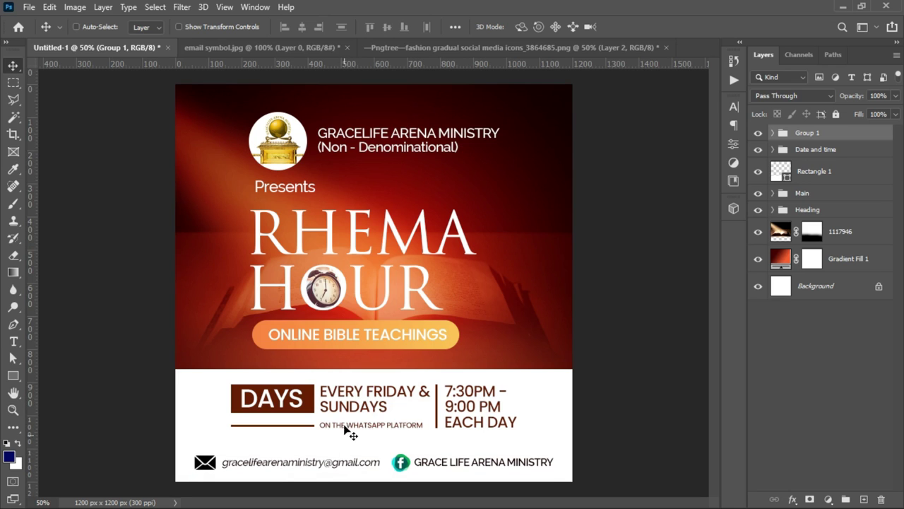
# - Nudge the Date and time group down, closer to the contact row
pyautogui.click(813, 150)
pyautogui.press('Down')
pyautogui.press('Down')
pyautogui.press('Down')
pyautogui.press('Down')
pyautogui.press('Down')
pyautogui.press('Down')
pyautogui.press('Down')
pyautogui.press('Down')
pyautogui.press('Down')
pyautogui.press('Down')
pyautogui.press('Down')
pyautogui.press('Down')
pyautogui.press('Down')
pyautogui.press('Down')
pyautogui.press('Down')
pyautogui.press('Down')
pyautogui.press('Down')
pyautogui.press('Down')
pyautogui.press('Down')
pyautogui.press('Down')
pyautogui.press('Up')
pyautogui.press('Up')
pyautogui.press('Up')
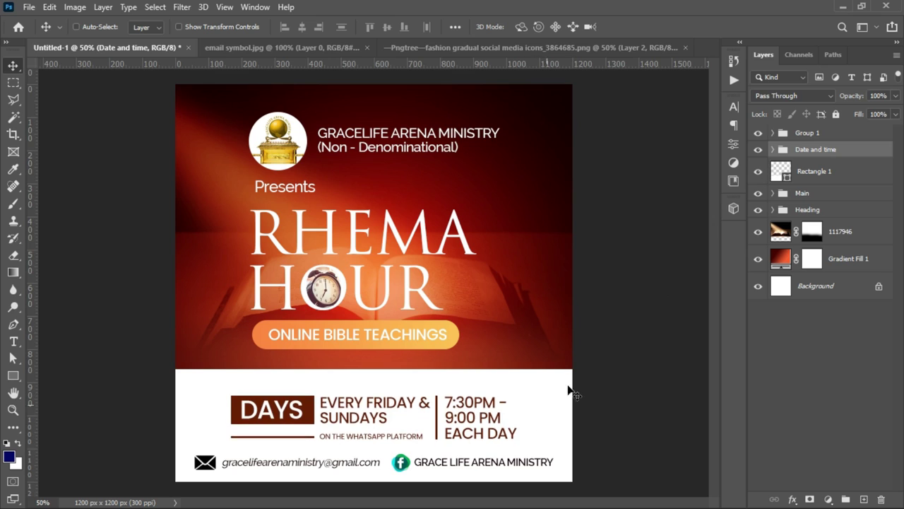
# - Nudge the white Rectangle 1 panel down slightly behind the schedule and contact details
pyautogui.rightClick(570, 393)
pyautogui.click(581, 383)
pyautogui.press('Down')
pyautogui.press('Down')
pyautogui.press('Down')
pyautogui.press('Down')
pyautogui.press('Down')
pyautogui.press('Down')
pyautogui.press('Down')
pyautogui.press('Up')
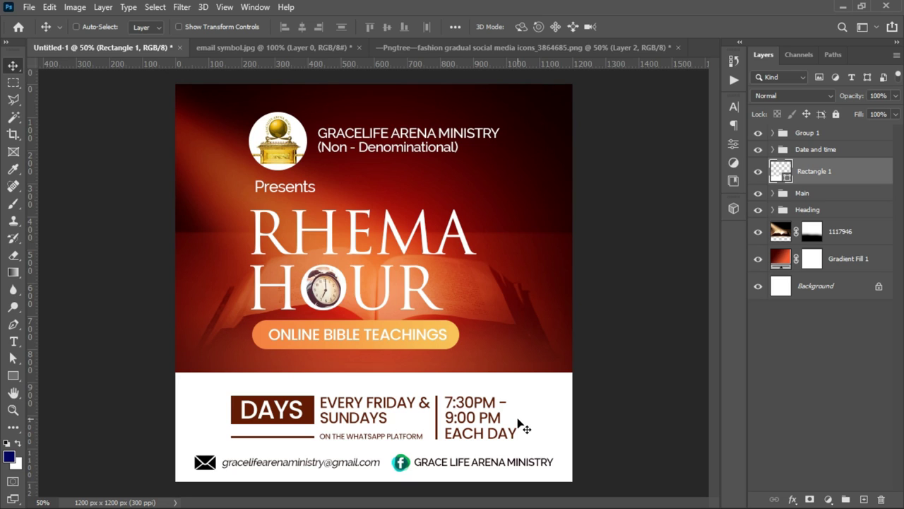
# - Add a Hue/Saturation adjustment layer above the 1117946 Bible image layer
pyautogui.click(851, 227)
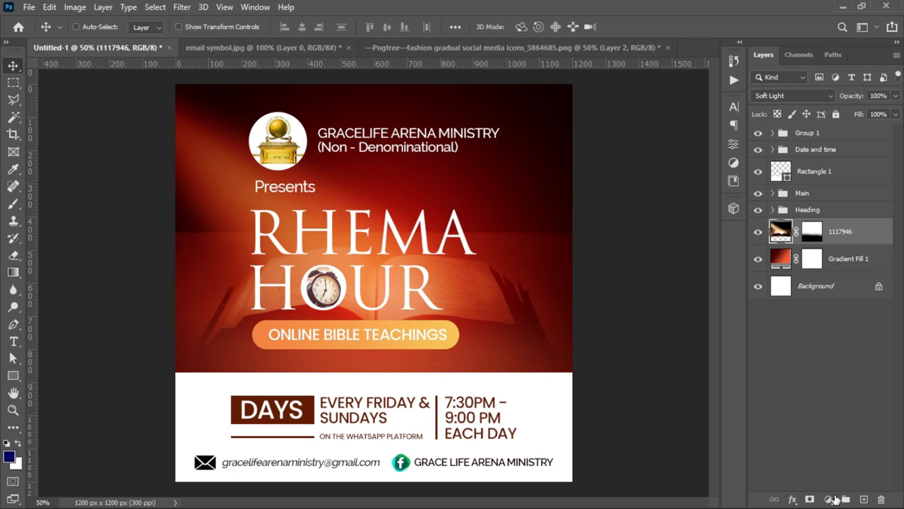
pyautogui.click(834, 499)
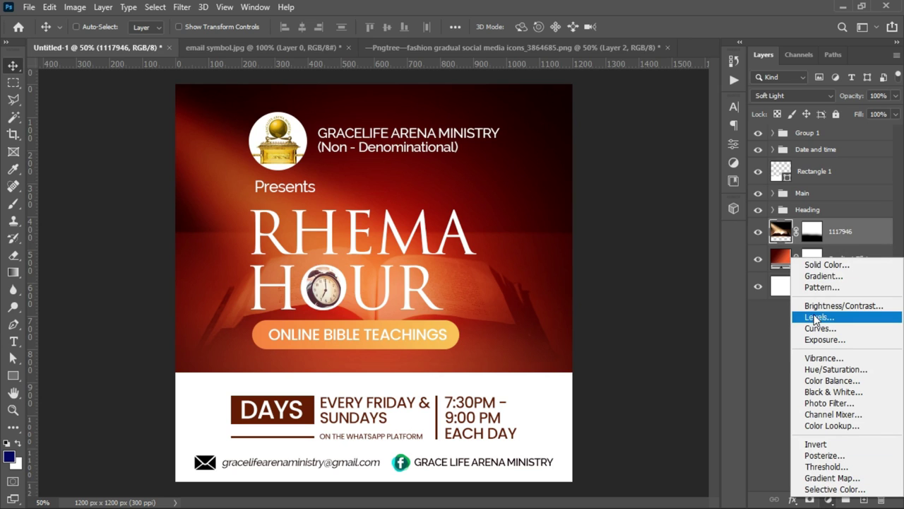
pyautogui.click(733, 144)
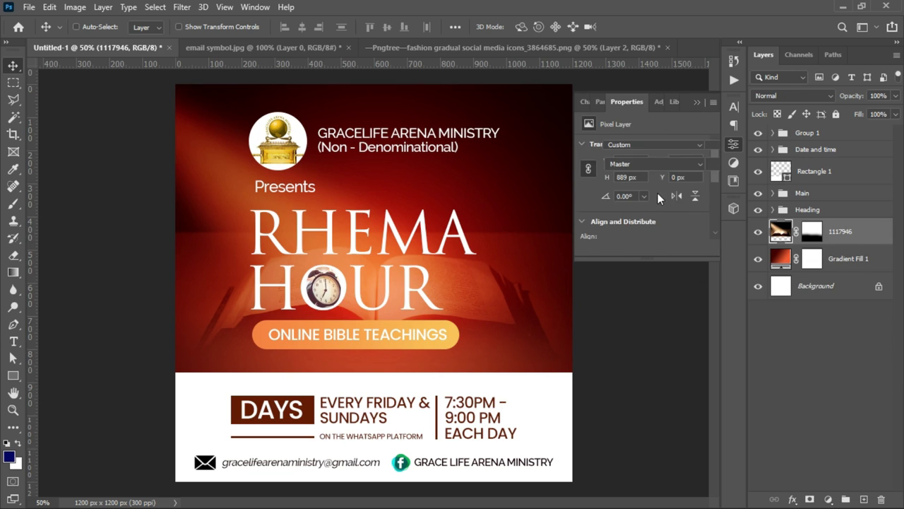
pyautogui.moveTo(641, 197)
pyautogui.mouseDown()
pyautogui.moveTo(678, 196)
pyautogui.moveTo(625, 202)
pyautogui.mouseUp()
pyautogui.moveTo(813, 231); pyautogui.dragTo(455, 346)
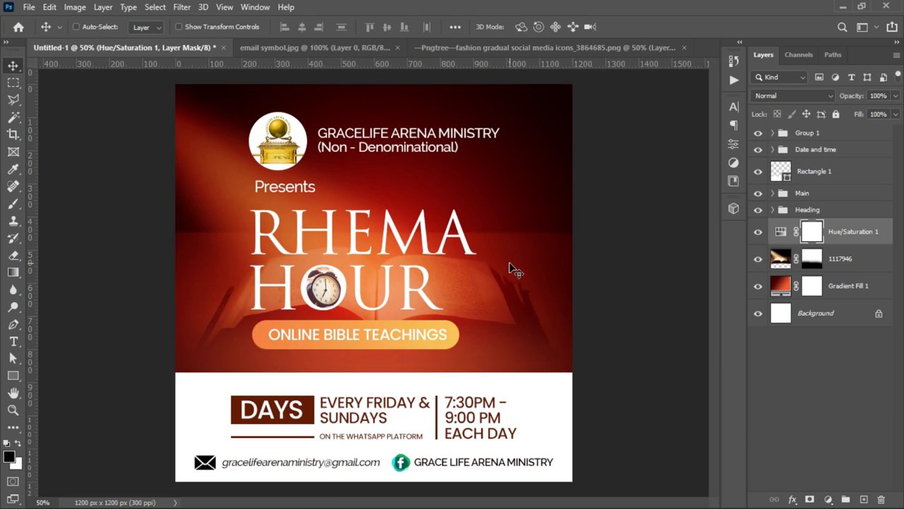
# - Move the Heading group above the Main group, and place the Hue/Saturation layer between them
pyautogui.click(813, 212)
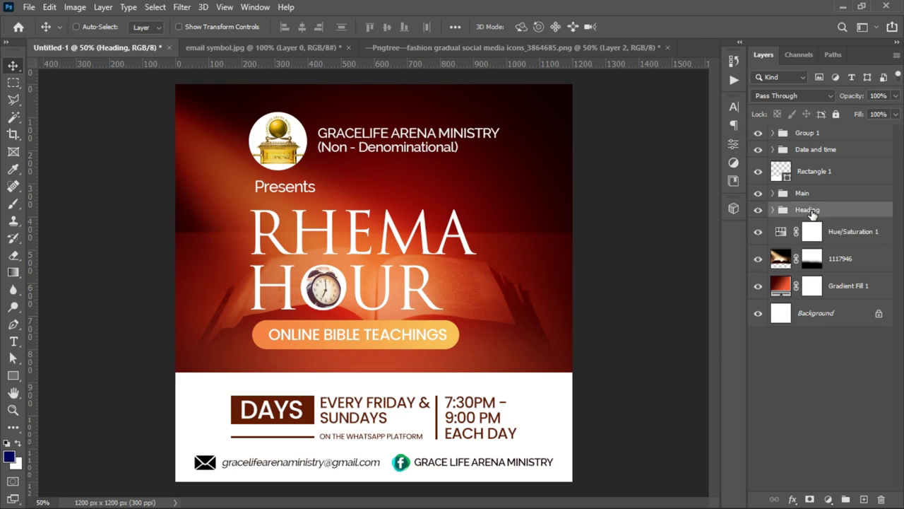
pyautogui.hotkey('ctrl', ']')
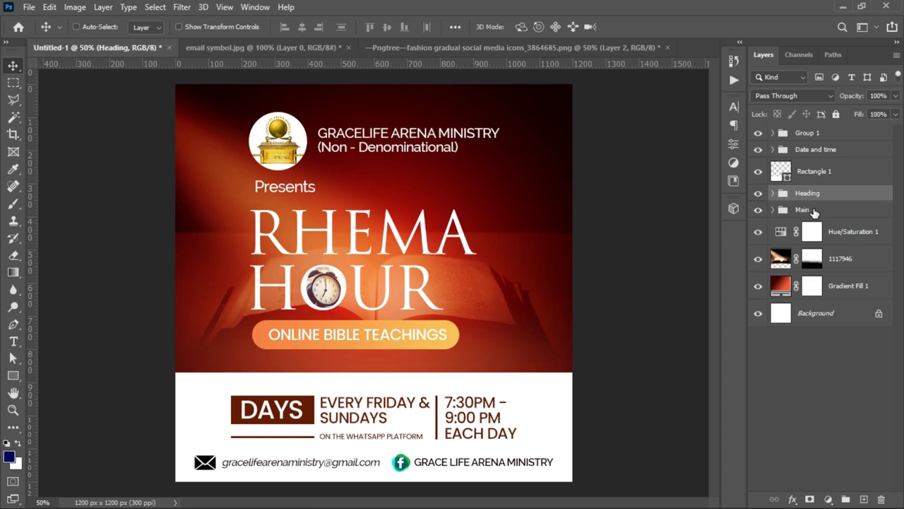
pyautogui.click(840, 235)
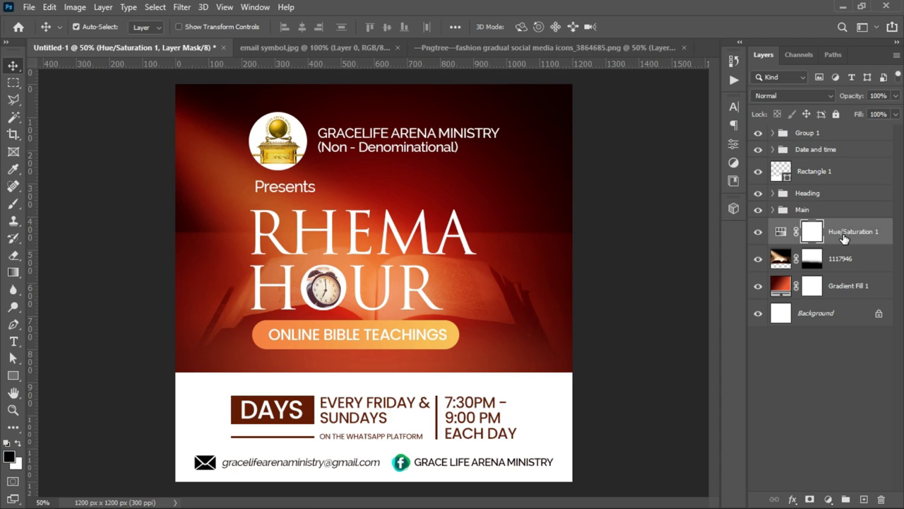
pyautogui.hotkey('ctrl', ']')
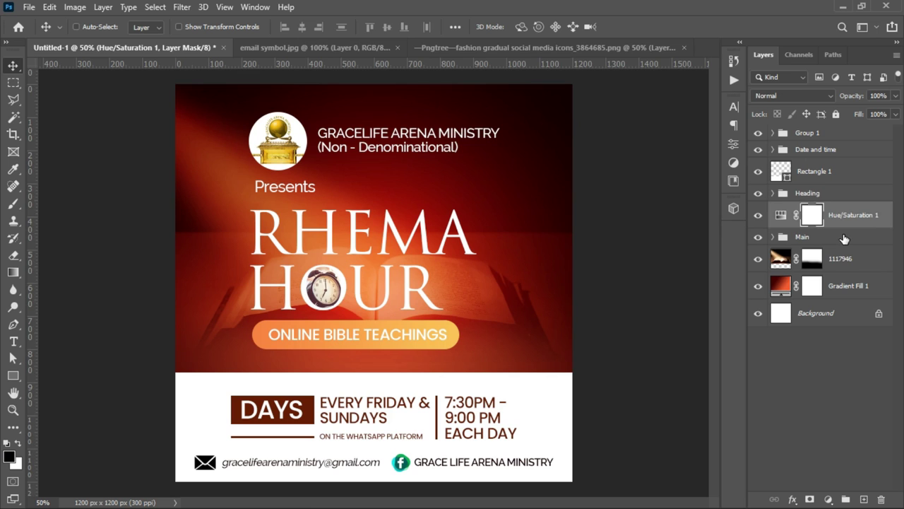
# - Set the Hue/Saturation layer's hue to +19 and keep its saturation at 0
pyautogui.doubleClick(780, 216)
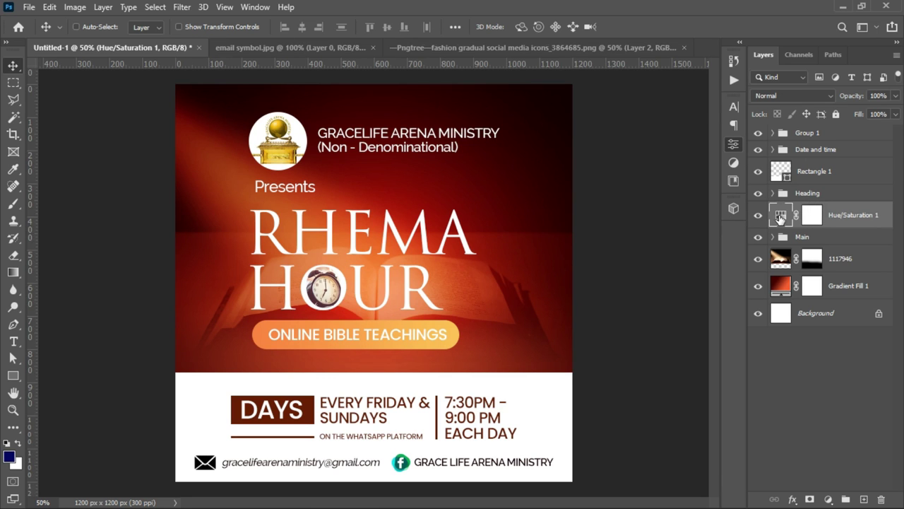
pyautogui.moveTo(634, 195)
pyautogui.mouseDown()
pyautogui.moveTo(609, 198)
pyautogui.moveTo(648, 198)
pyautogui.mouseUp()
pyautogui.moveTo(662, 201); pyautogui.dragTo(653, 221)
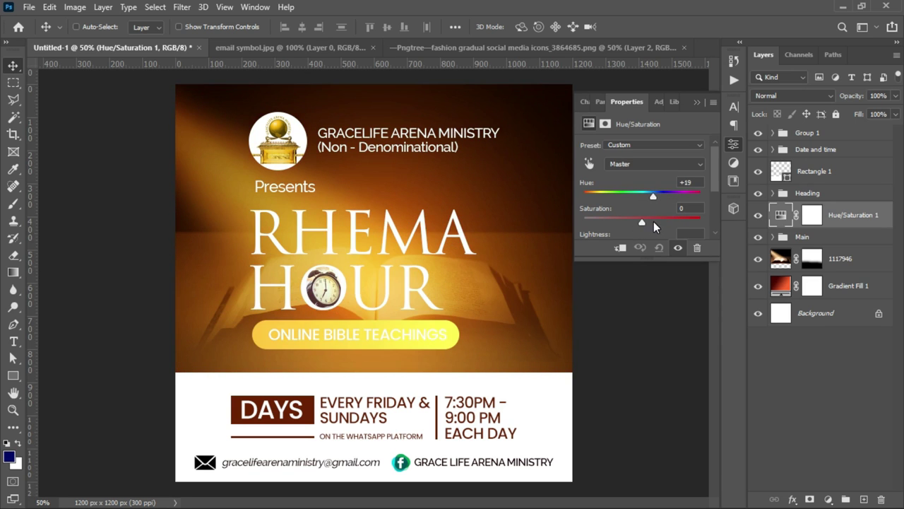
# - Hide the Hue/Saturation adjustment layer to show the flyer in its original red
pyautogui.click(697, 102)
pyautogui.click(758, 214)
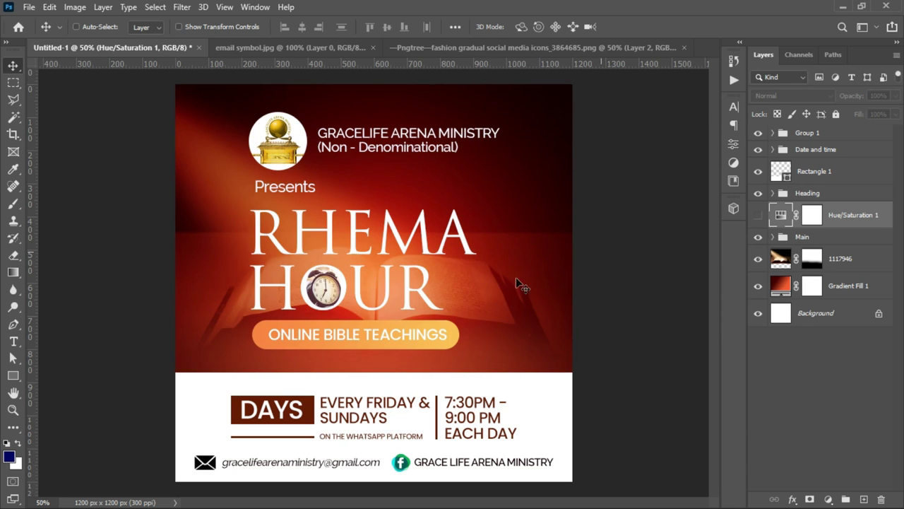
pyautogui.hotkey('ctrl', '-')
pyautogui.press('z')
pyautogui.hotkey('ctrl', '+')
pyautogui.press('v')
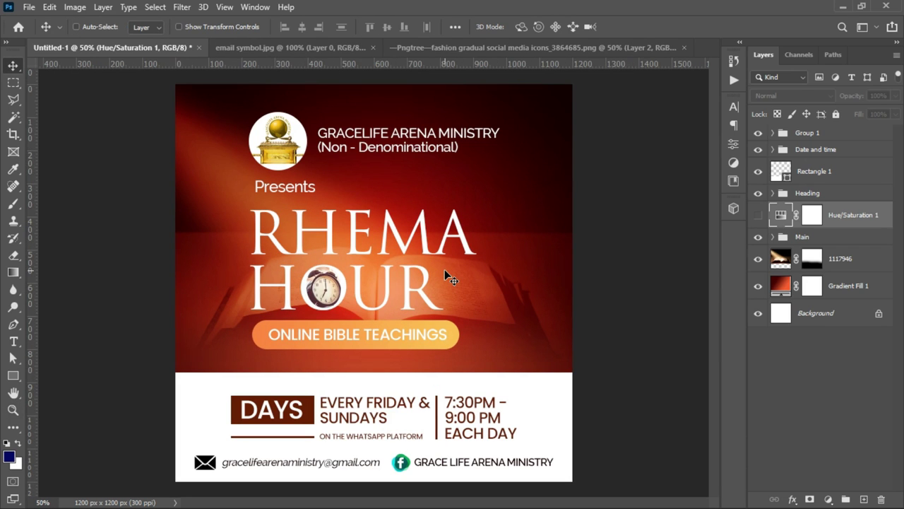